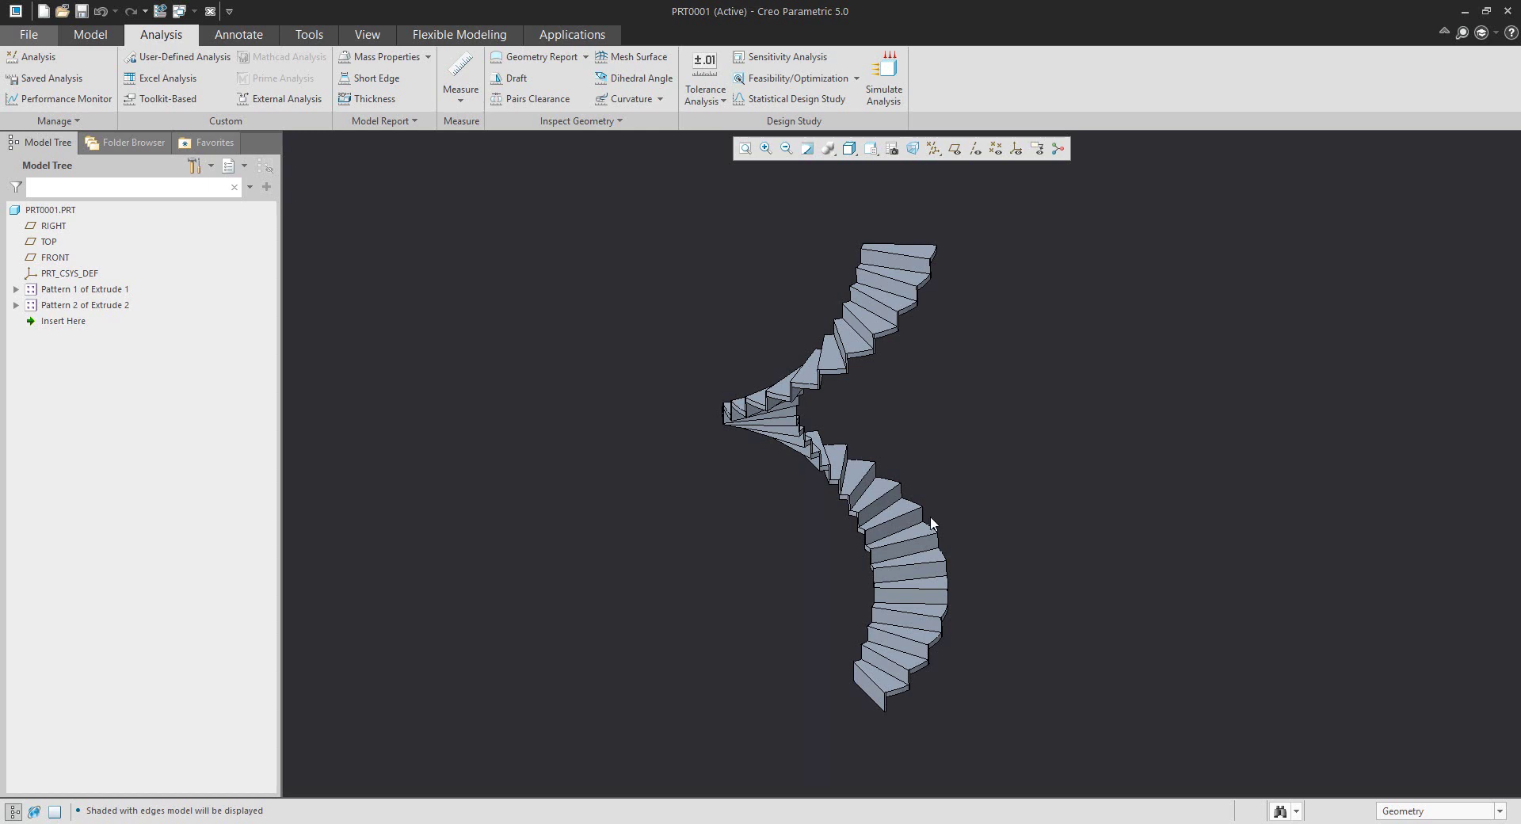
# - Create a new solid part from the default template, display its datum planes, and maximize the part window
pyautogui.moveTo(932, 521)
pyautogui.mouseDown(button='middle')
pyautogui.moveTo(973, 561)
pyautogui.moveTo(846, 488)
pyautogui.moveTo(946, 511)
pyautogui.moveTo(943, 533)
pyautogui.mouseUp(button='middle')
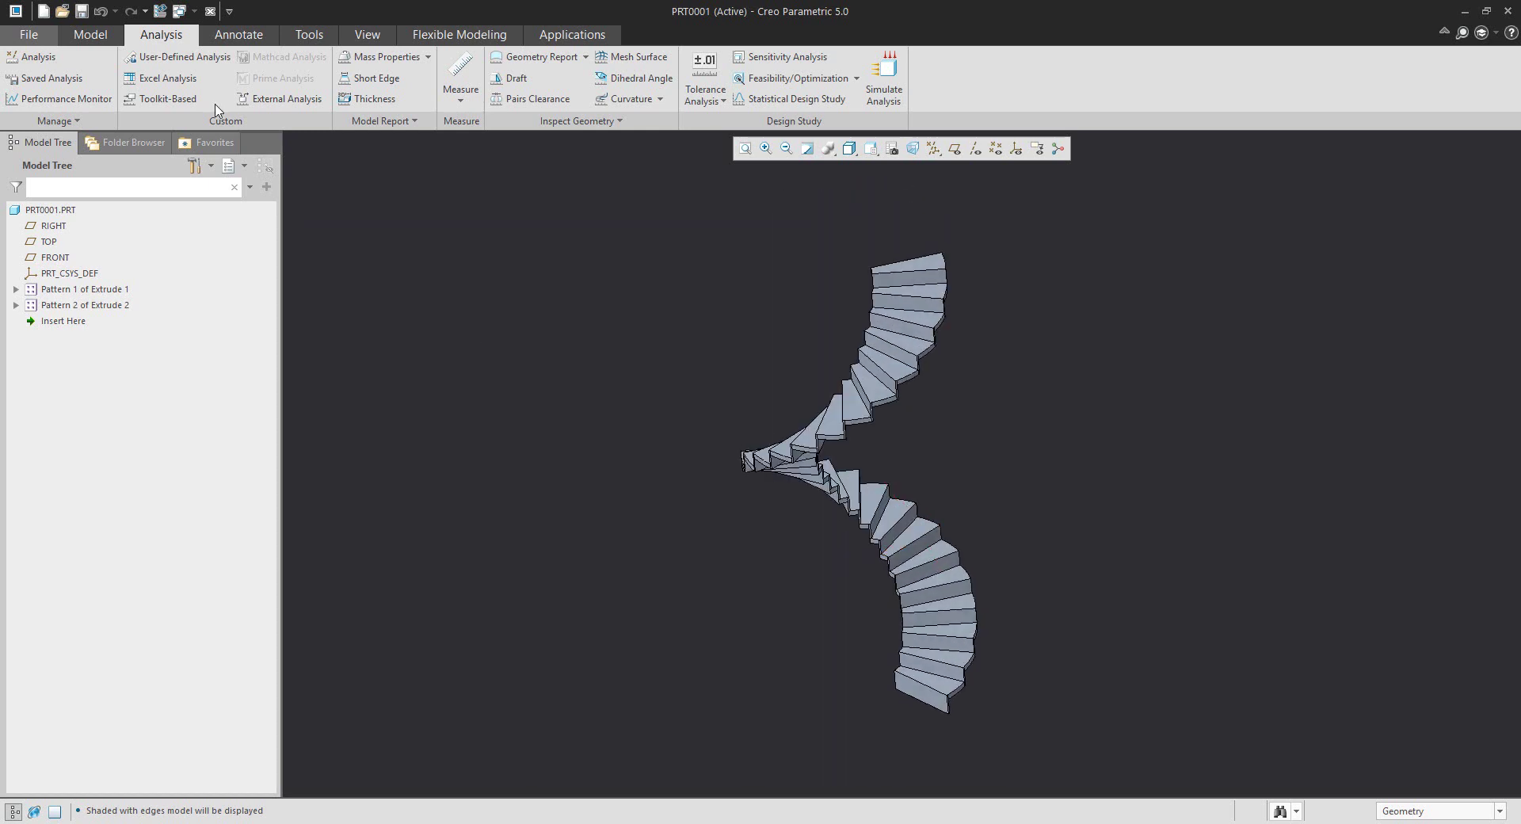
pyautogui.click(43, 11)
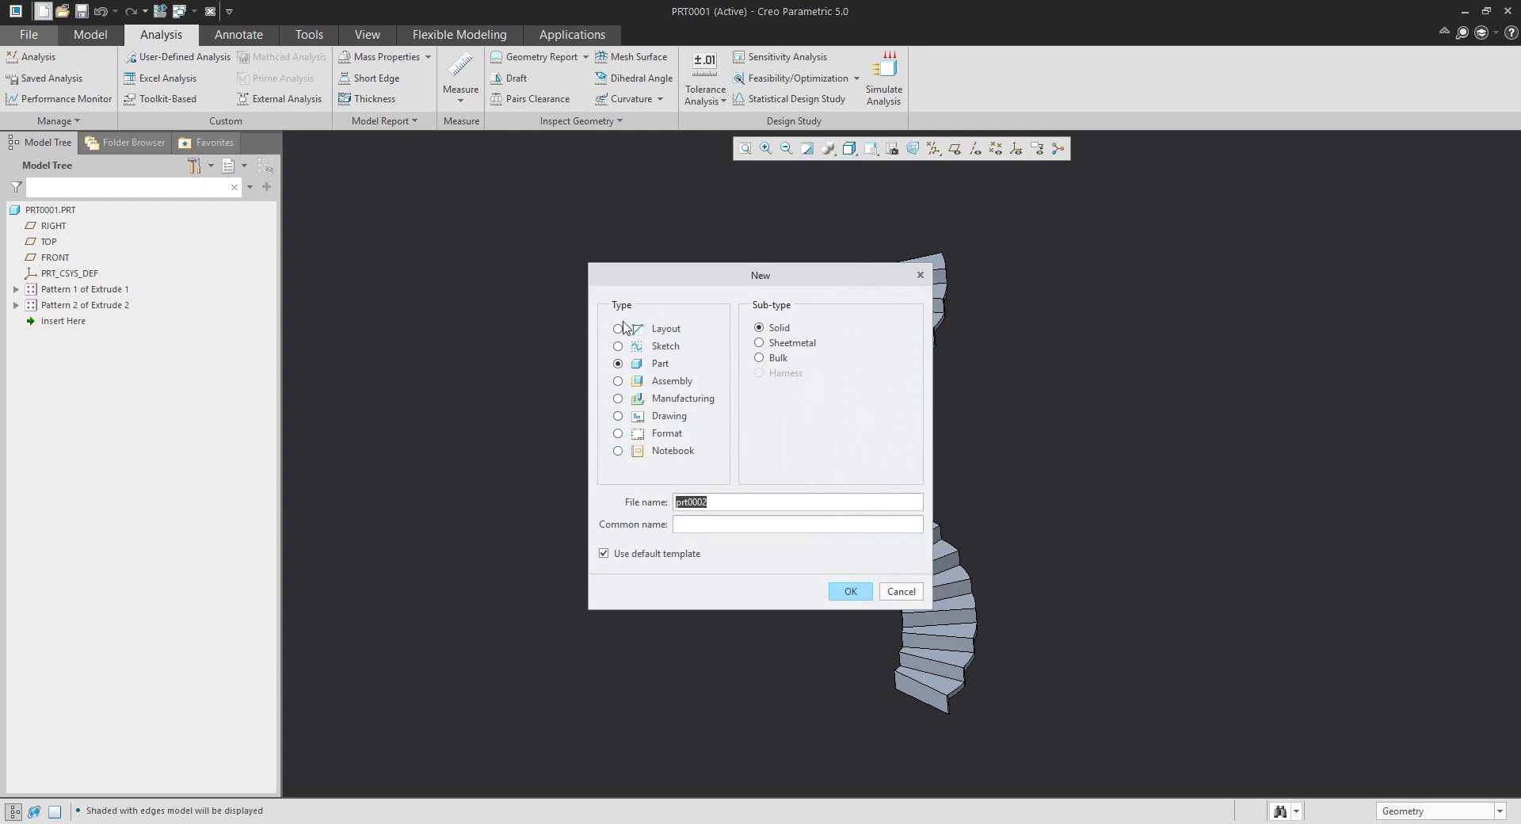
pyautogui.click(848, 594)
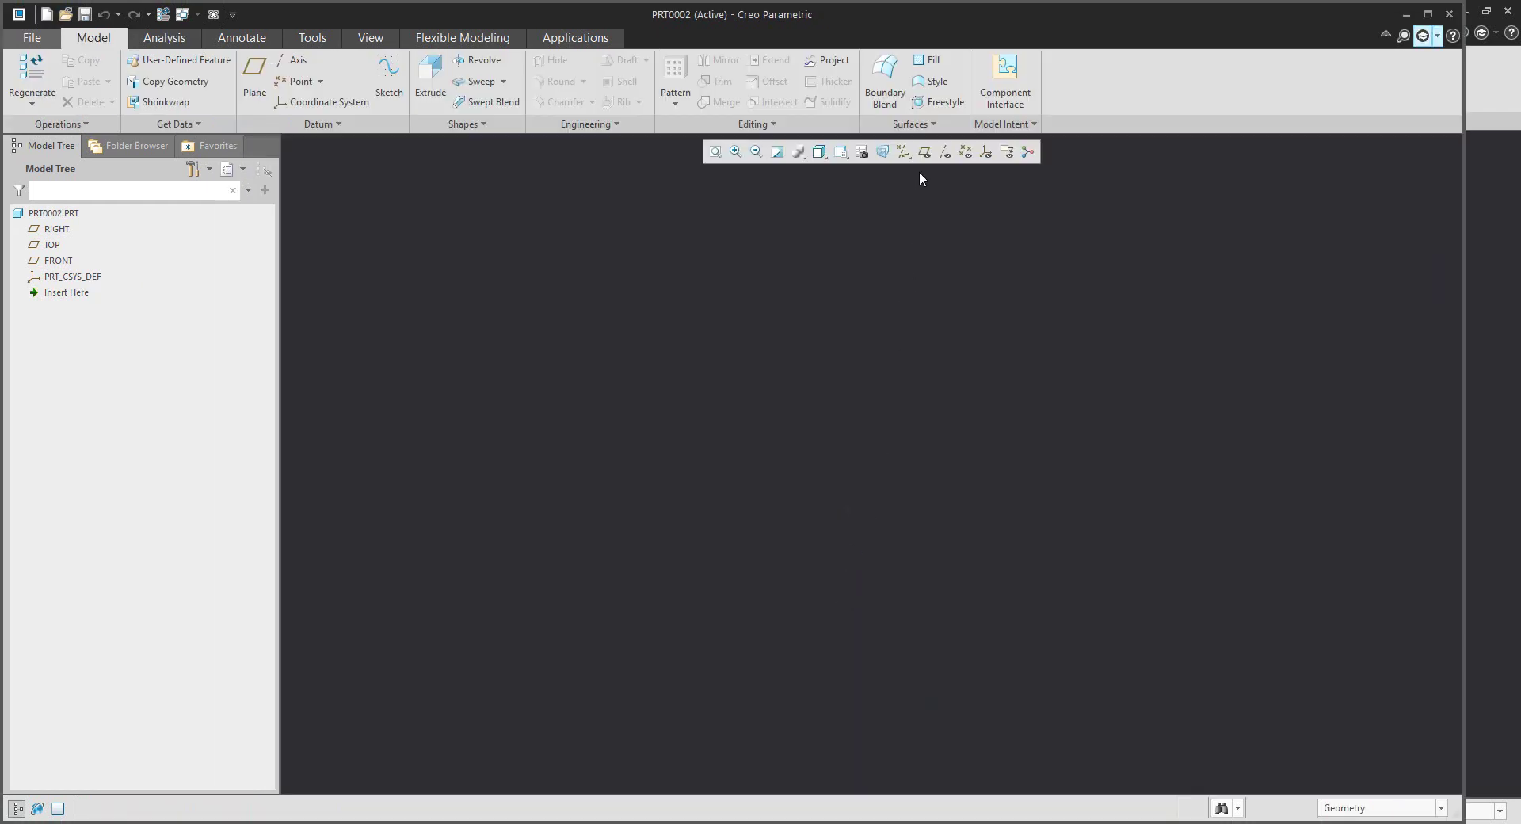
pyautogui.click(924, 152)
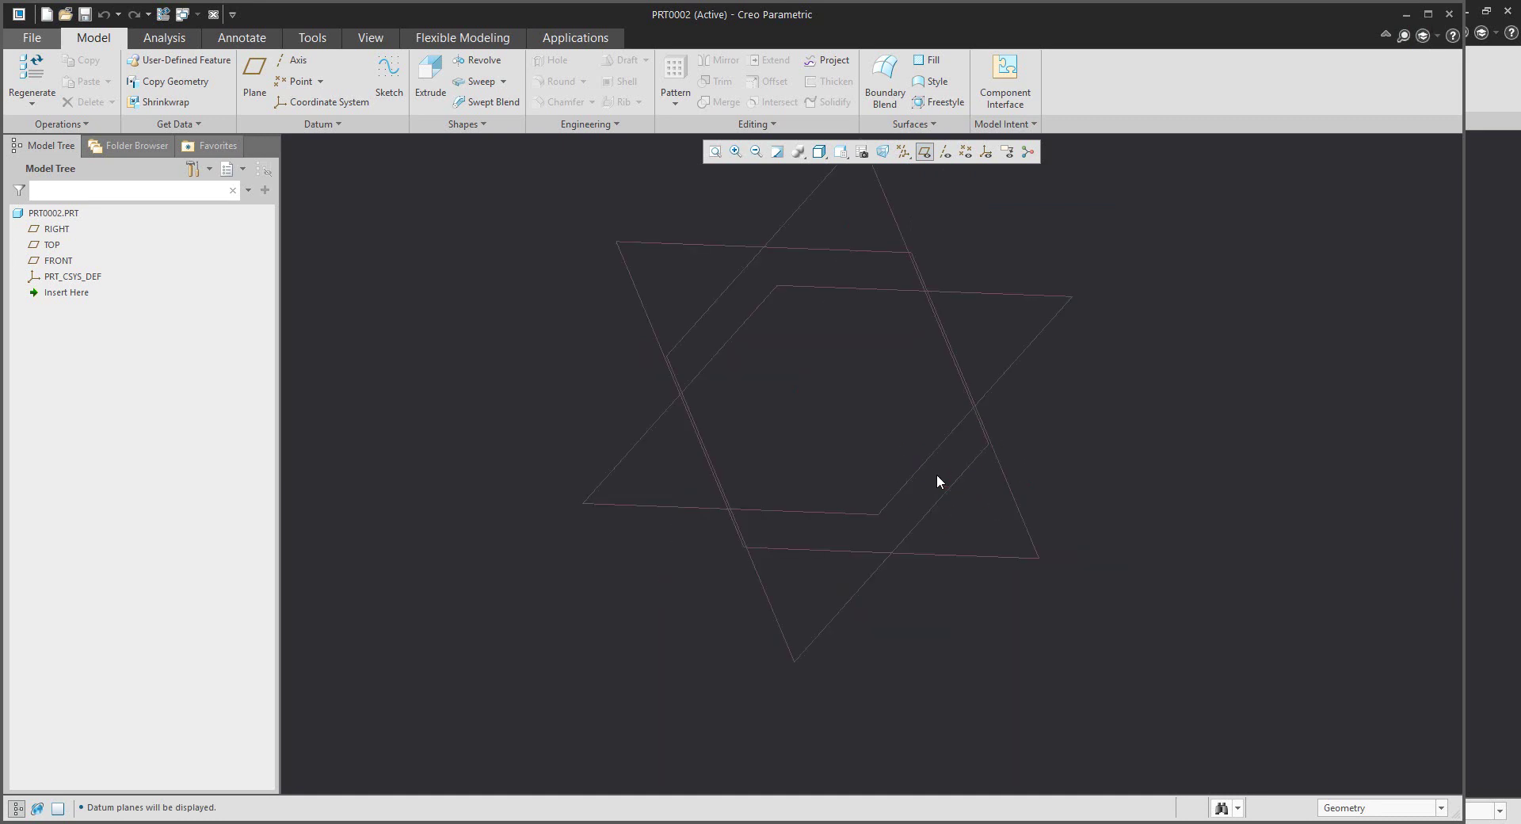
pyautogui.moveTo(940, 516); pyautogui.dragTo(923, 479, button='middle')
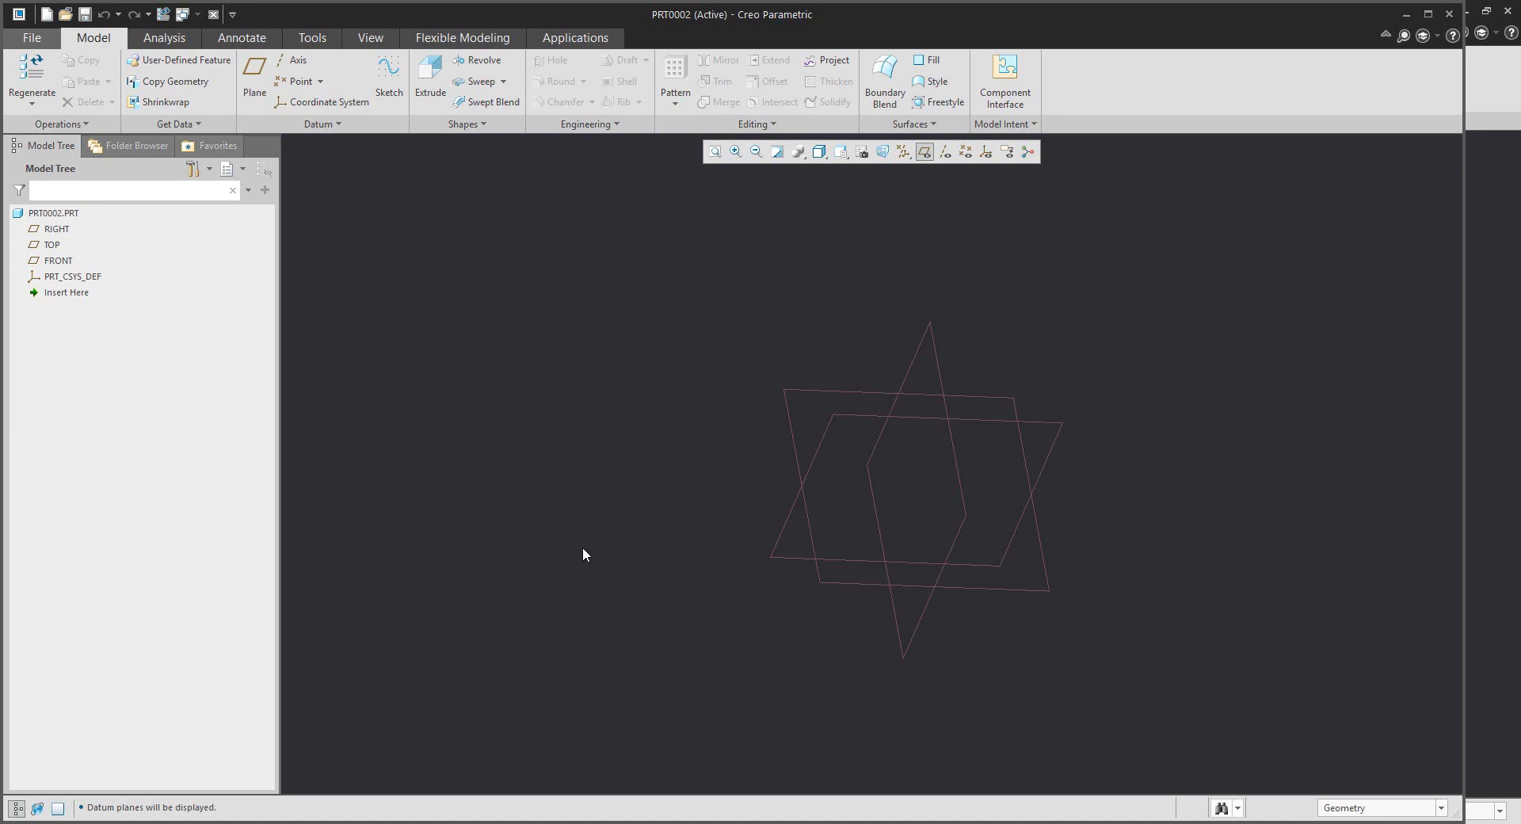
pyautogui.click(1428, 14)
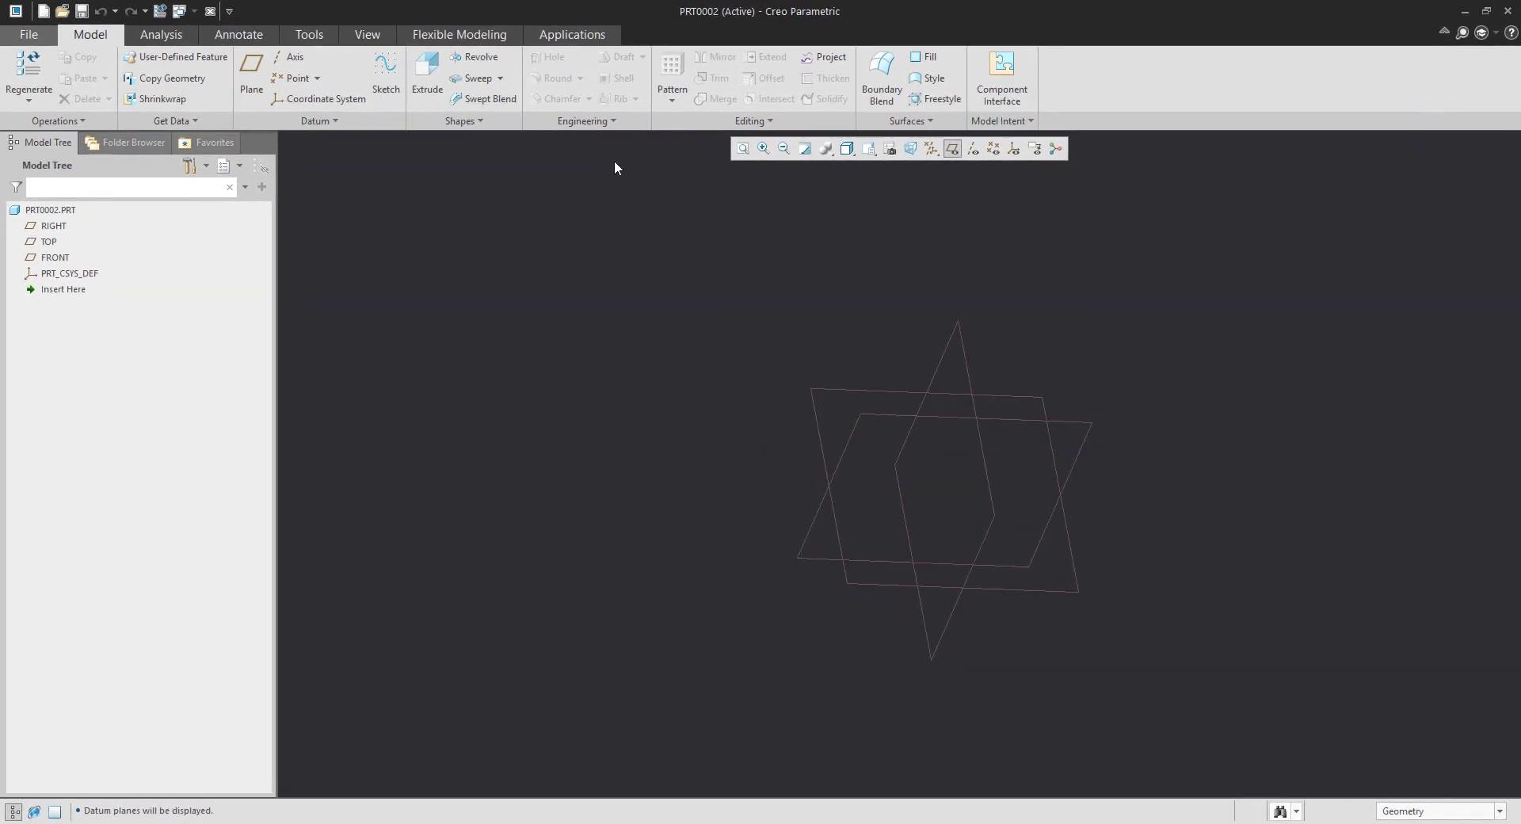
# - Start an Extrude and, within it, define a datum plane offset 250 from the TOP plane
pyautogui.click(434, 78)
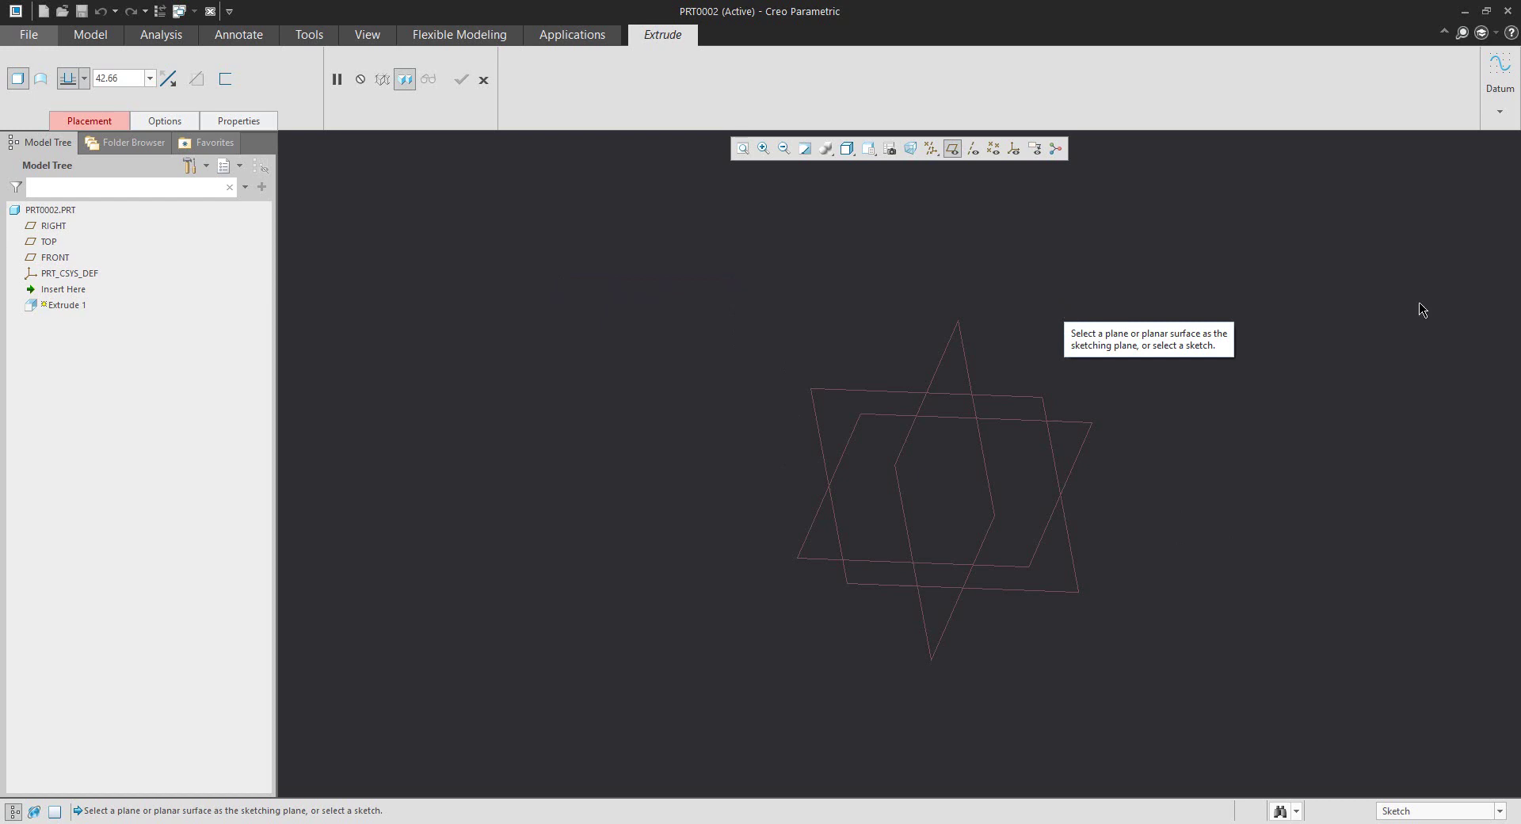
pyautogui.click(1499, 114)
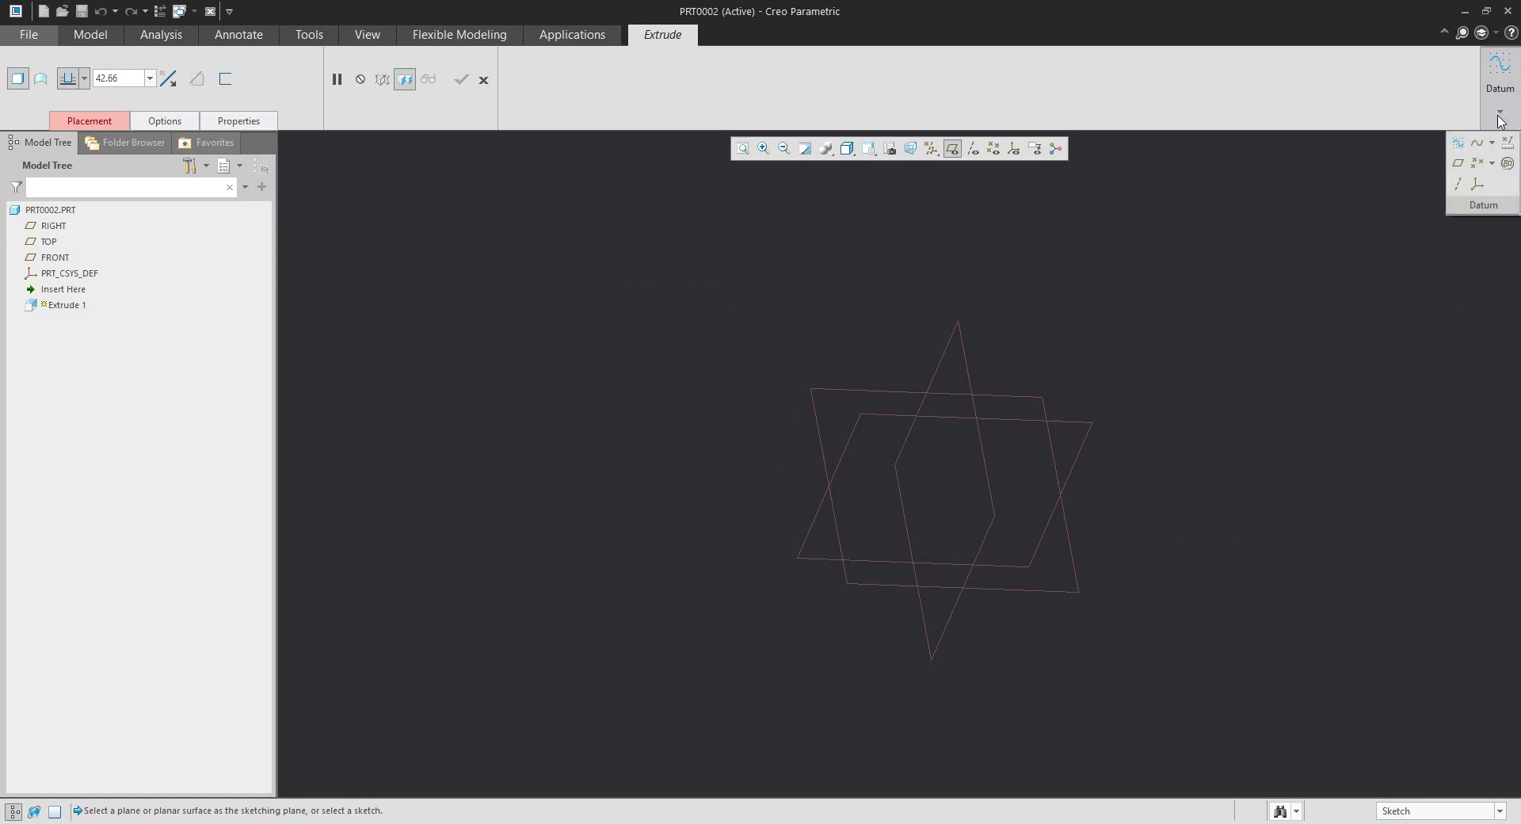
pyautogui.click(1463, 168)
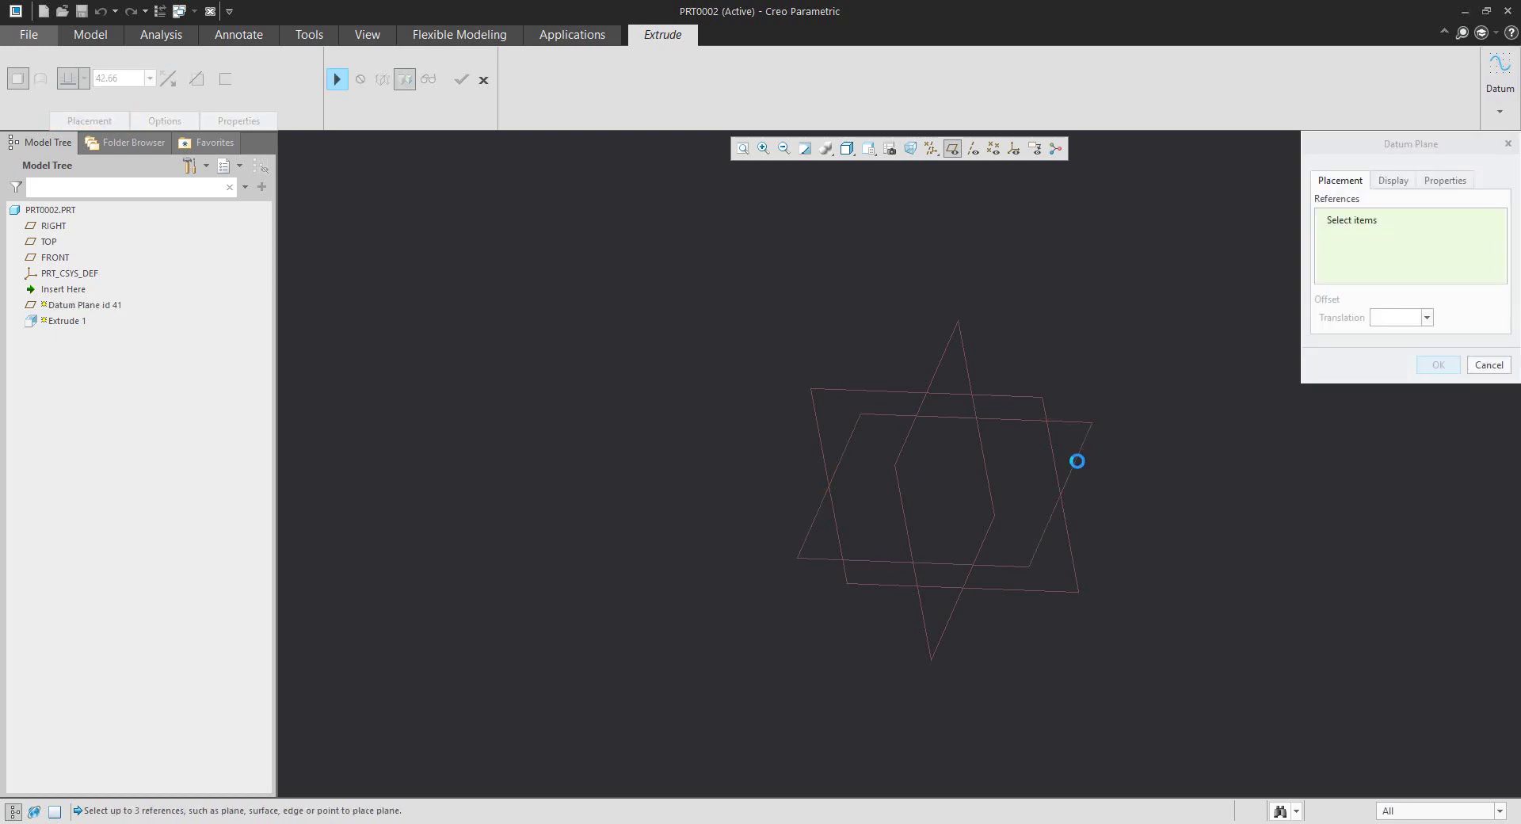
pyautogui.click(1078, 461)
pyautogui.moveTo(940, 476)
pyautogui.mouseDown()
pyautogui.moveTo(941, 440)
pyautogui.moveTo(949, 507)
pyautogui.moveTo(942, 471)
pyautogui.mouseUp()
pyautogui.doubleClick(995, 378)
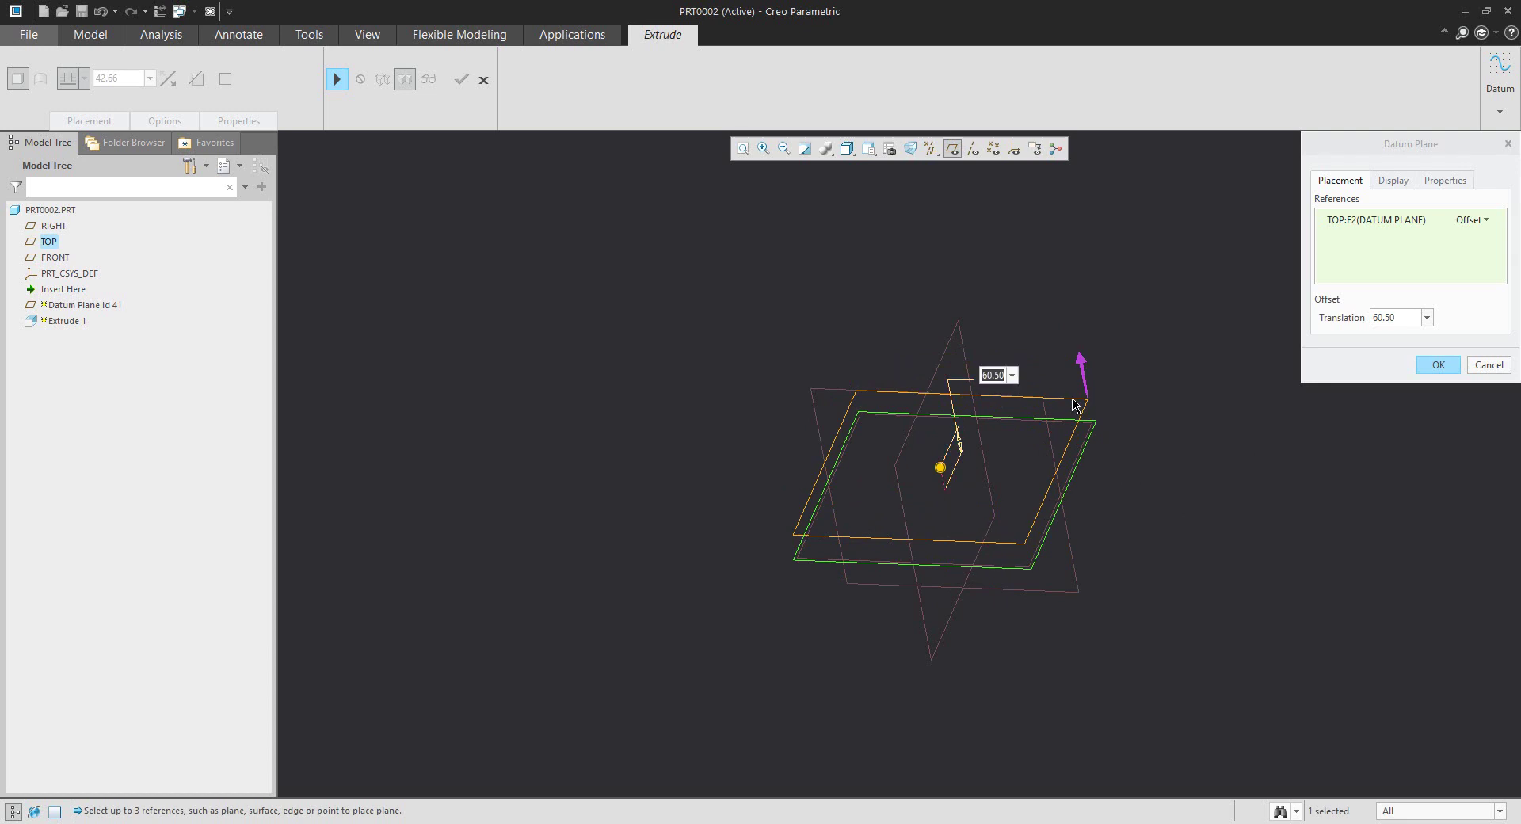
pyautogui.write('50')
pyautogui.press('Return')
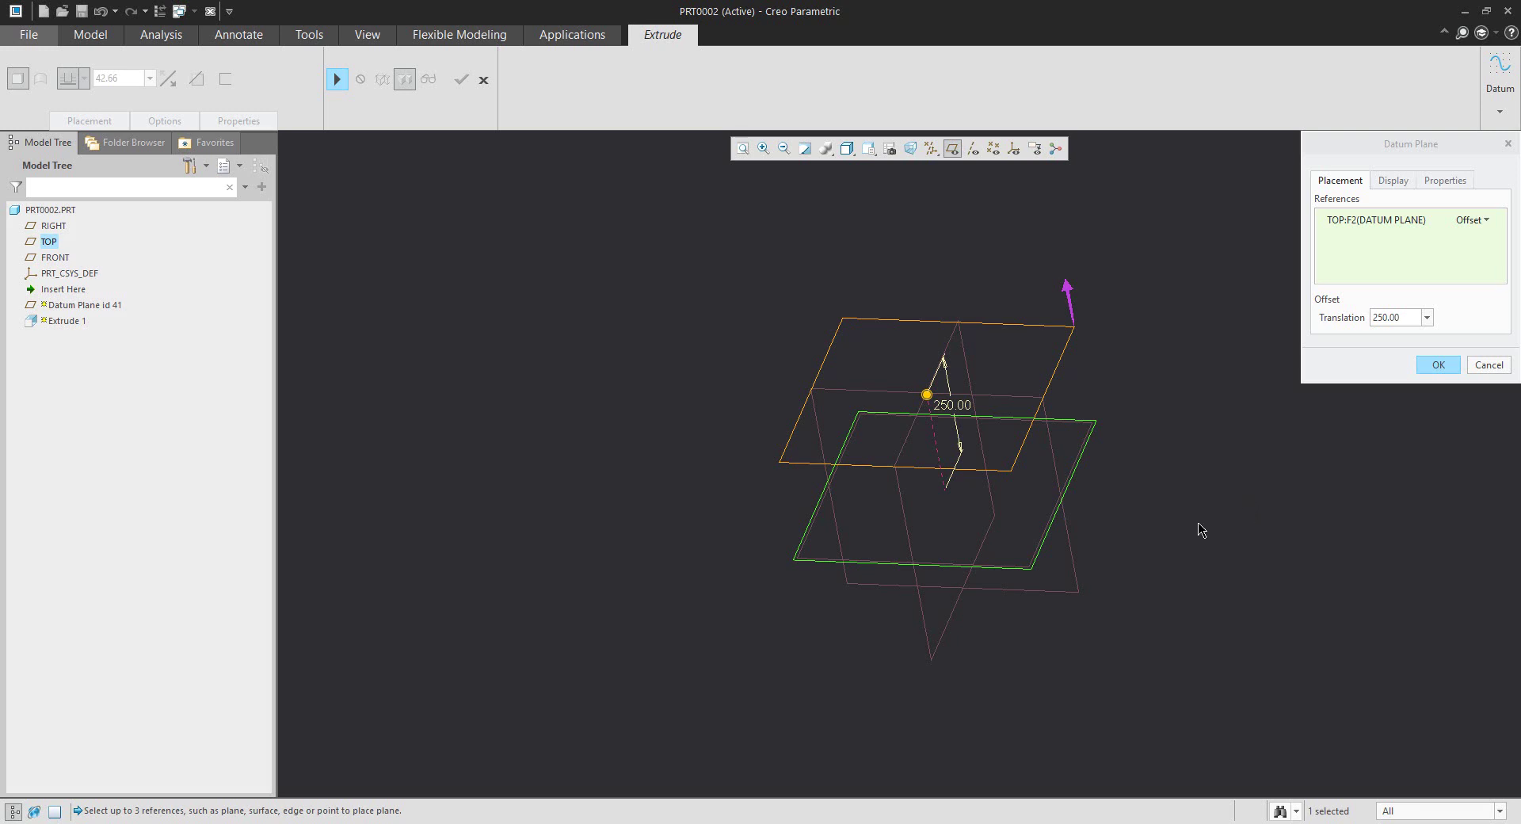
# - Name the new offset datum plane SK-PL and finish creating it
pyautogui.click(1444, 182)
pyautogui.doubleClick(1380, 210)
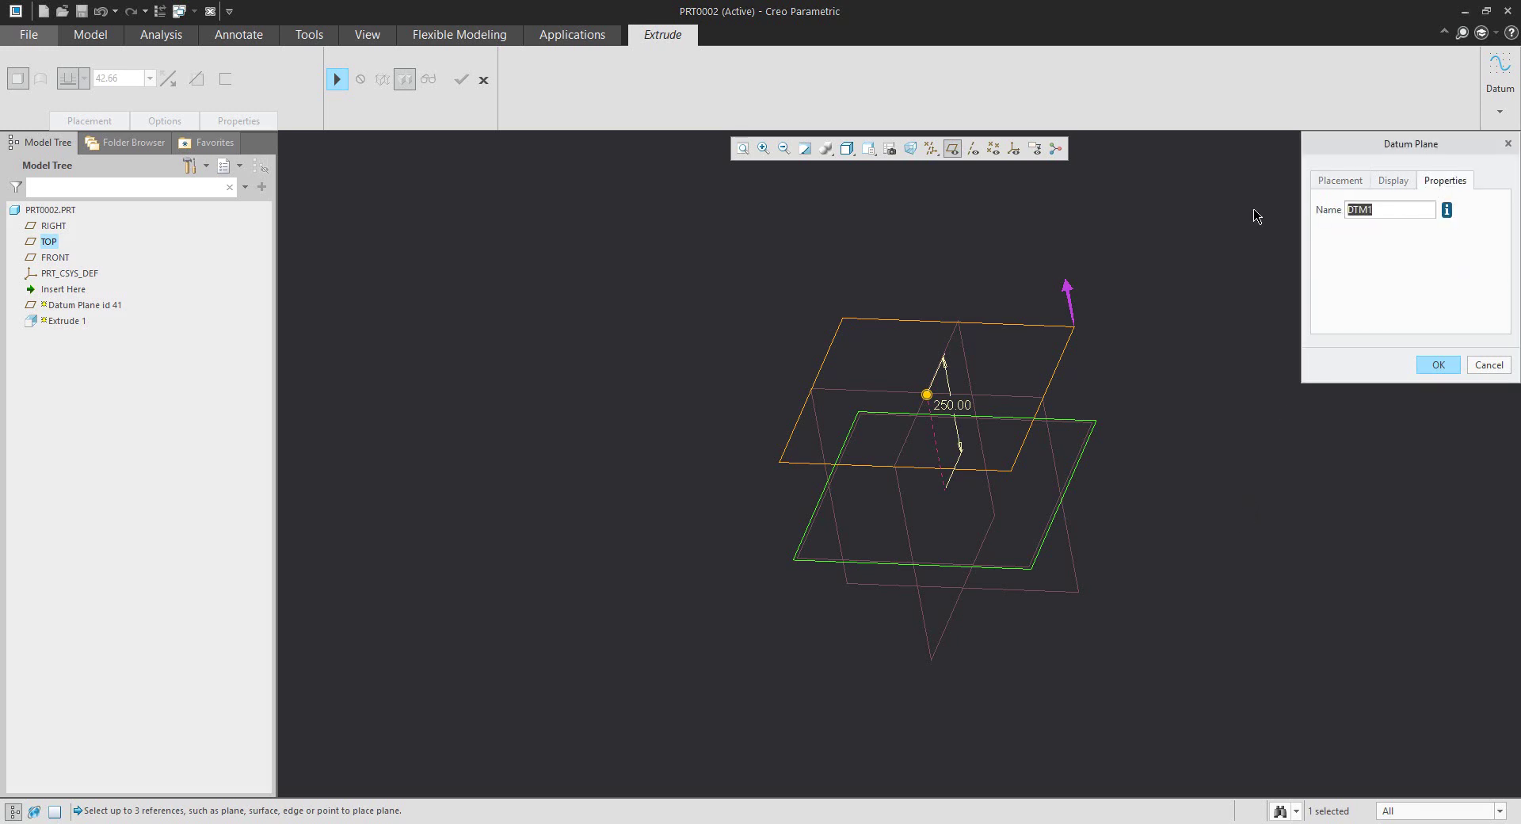
pyautogui.write('sk')
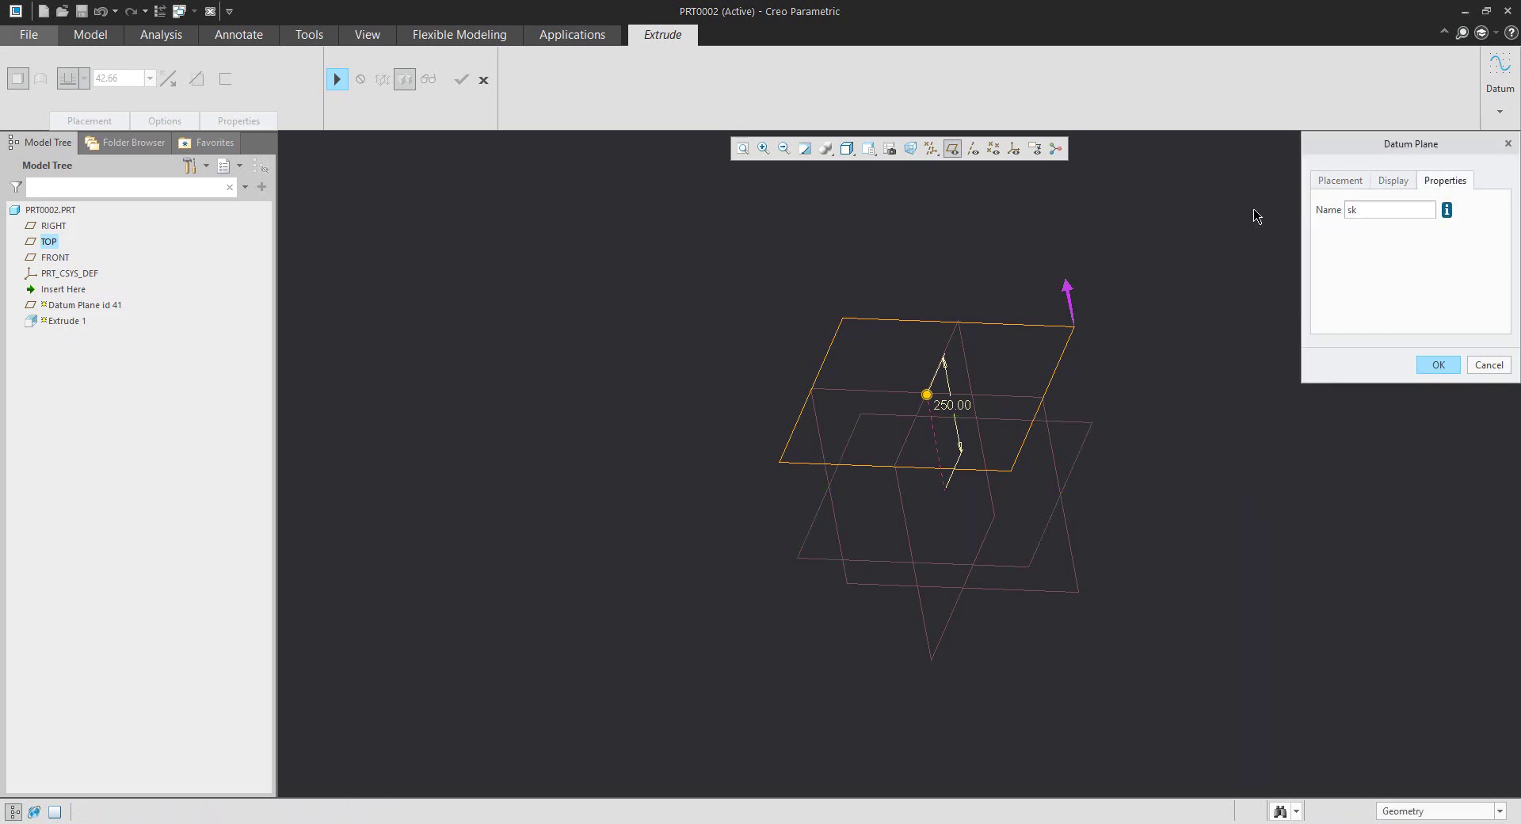
pyautogui.write('-pl')
pyautogui.press('Return')
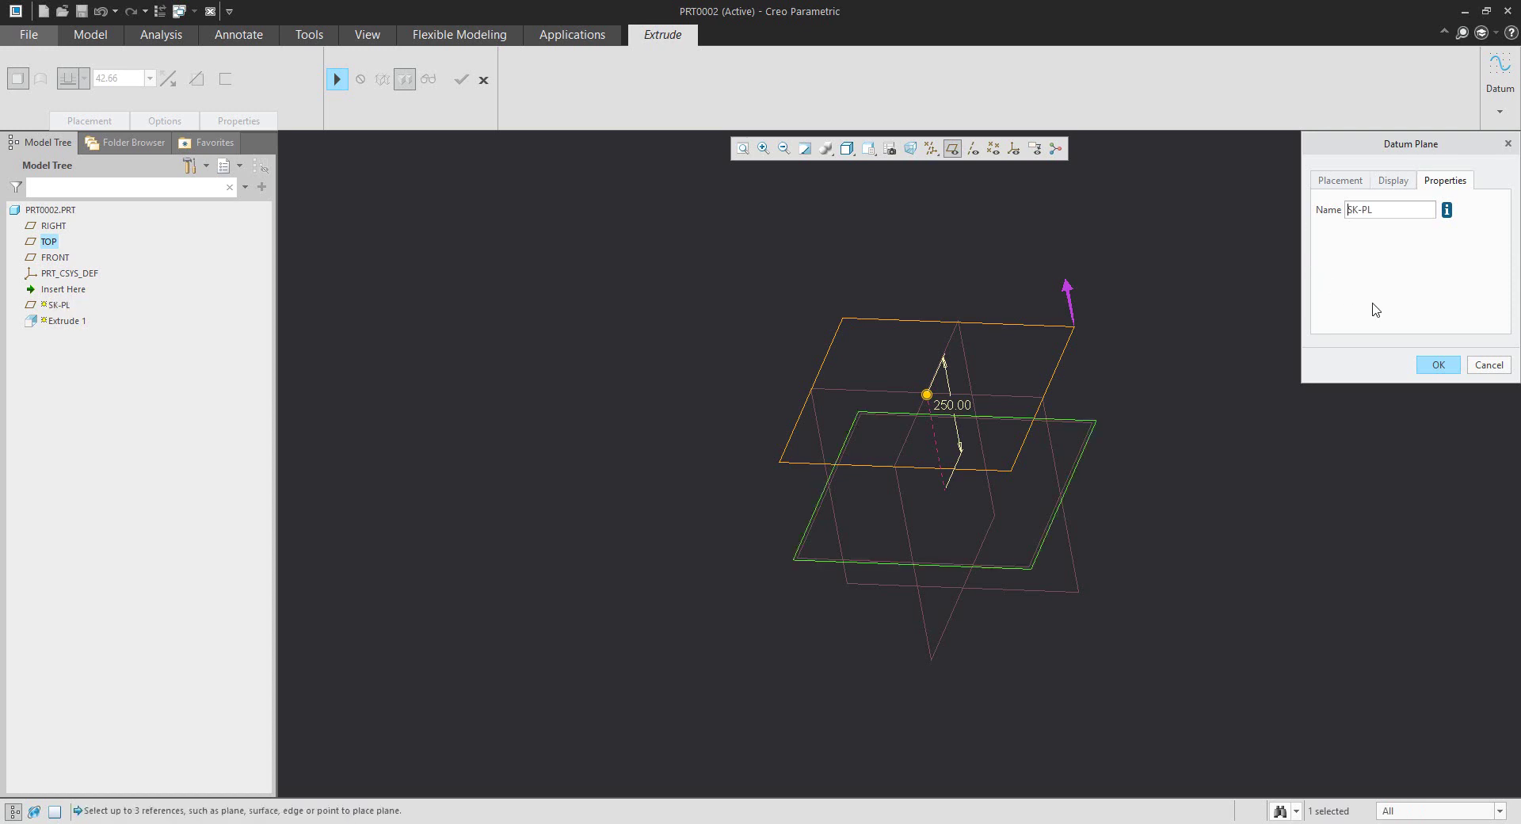
pyautogui.click(1439, 366)
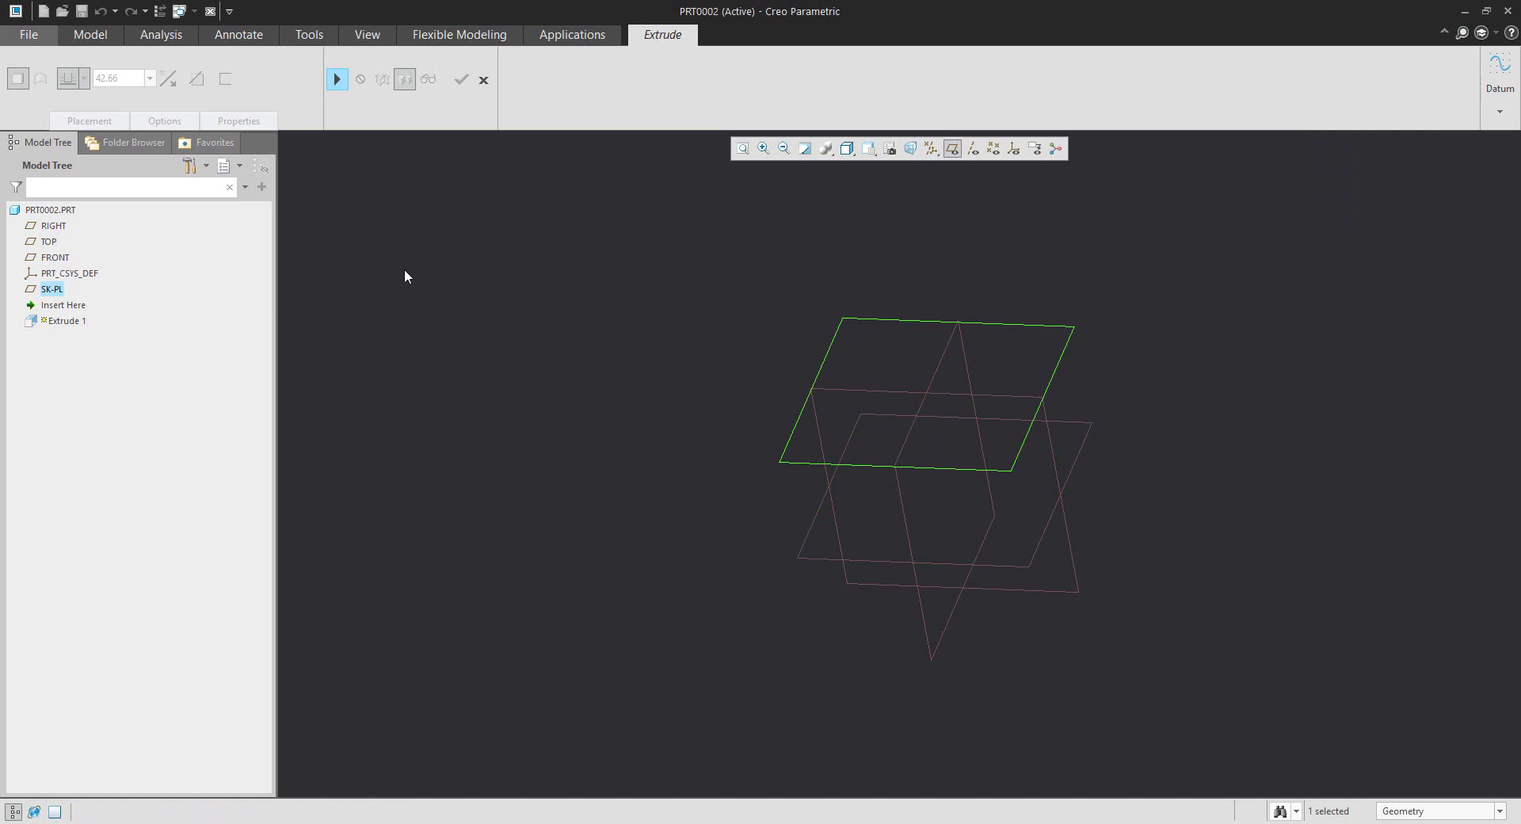
# - Resume the extrude with its sketch on SK-PL and open the sketch's plane and orientation setup
pyautogui.click(337, 79)
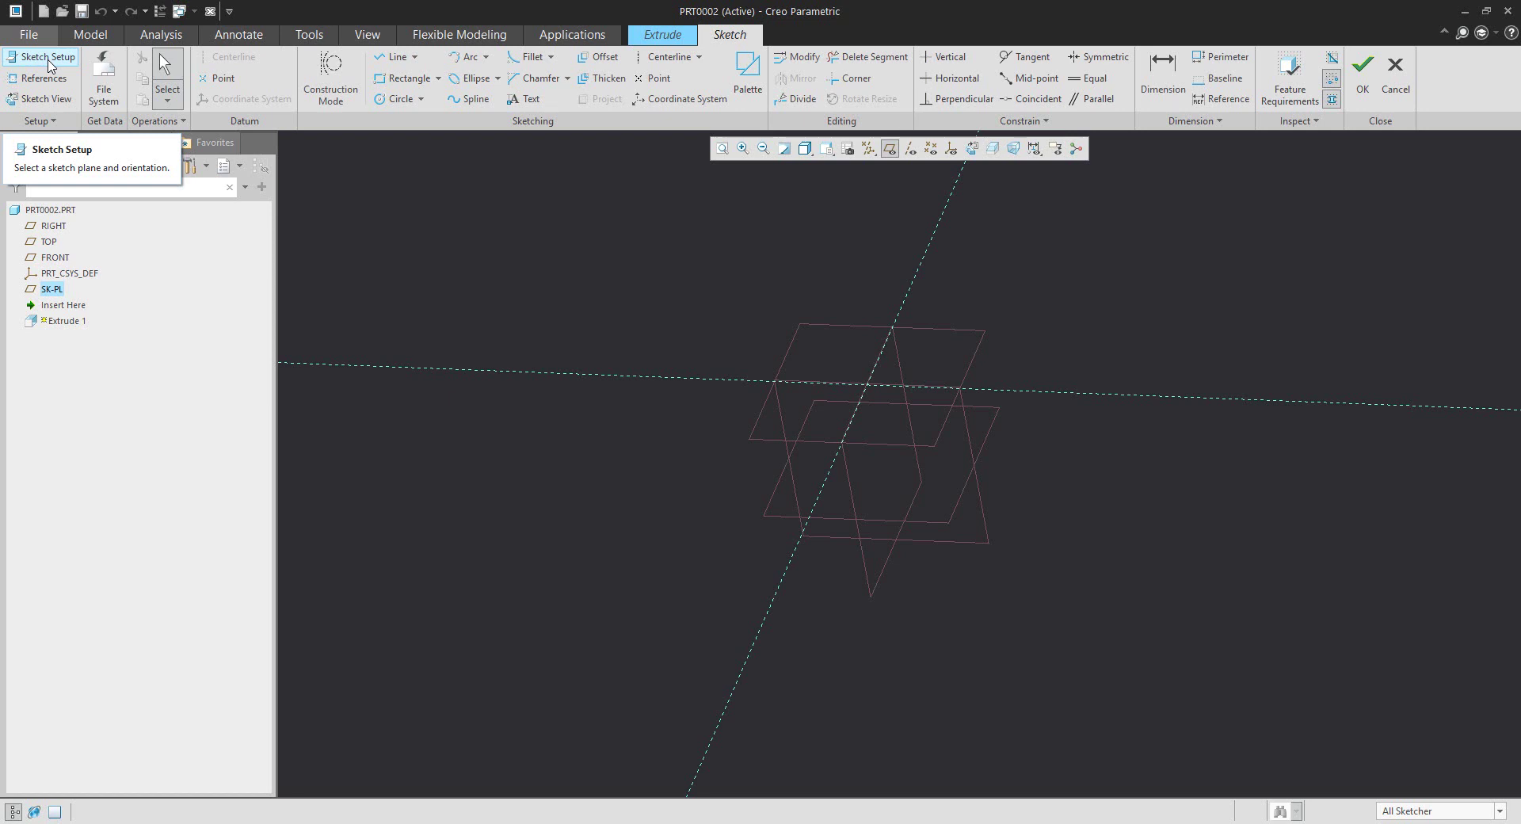
pyautogui.click(48, 61)
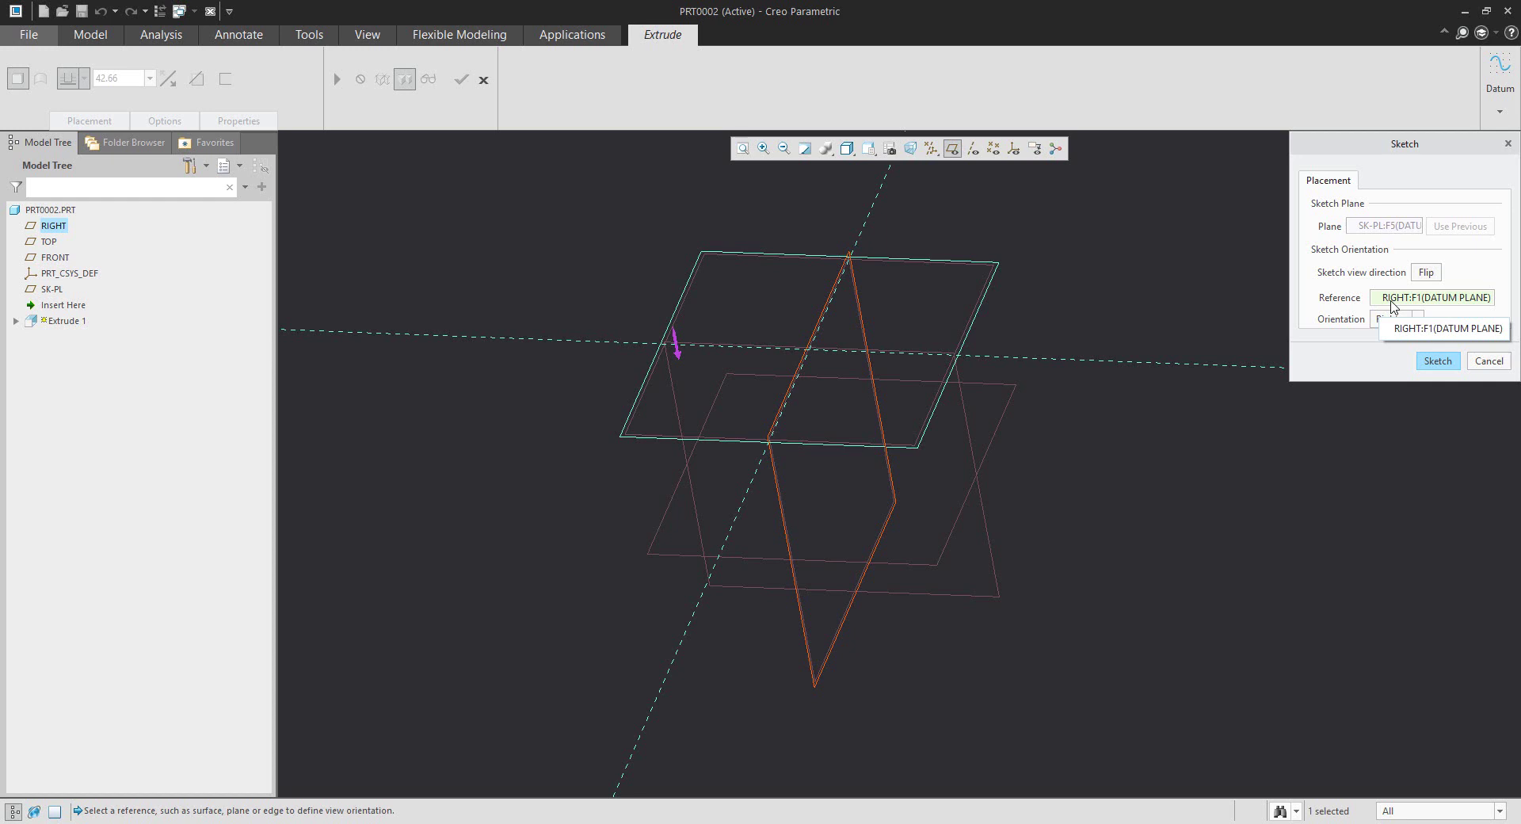
pyautogui.moveTo(1359, 145)
pyautogui.mouseDown()
pyautogui.moveTo(1253, 287)
pyautogui.moveTo(1228, 384)
pyautogui.mouseUp()
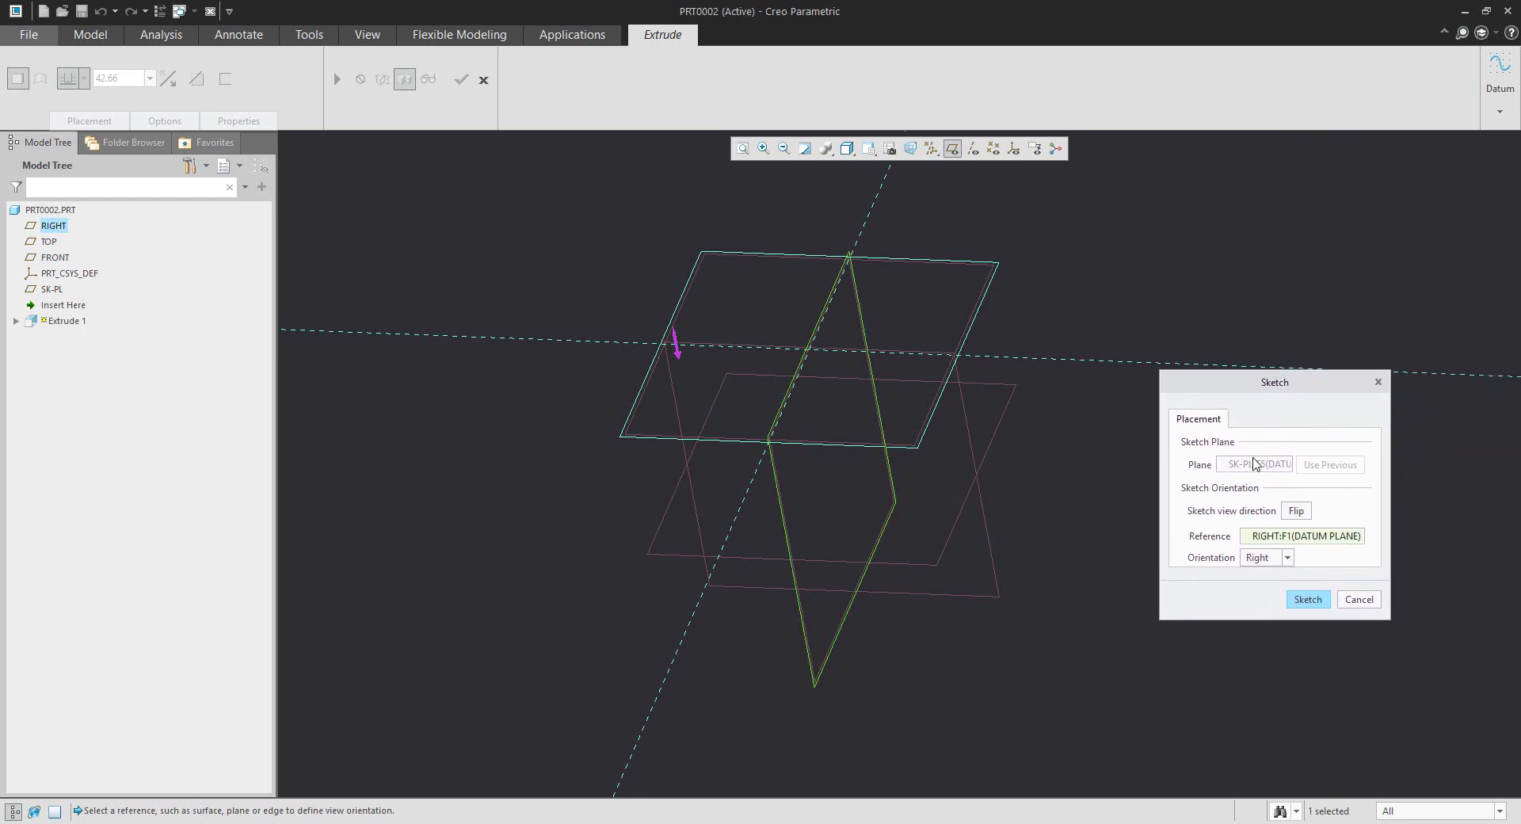
# - Begin another datum plane and, within it, create a datum axis through the intersection of the RIGHT and FRONT planes
pyautogui.click(1501, 118)
pyautogui.click(1459, 163)
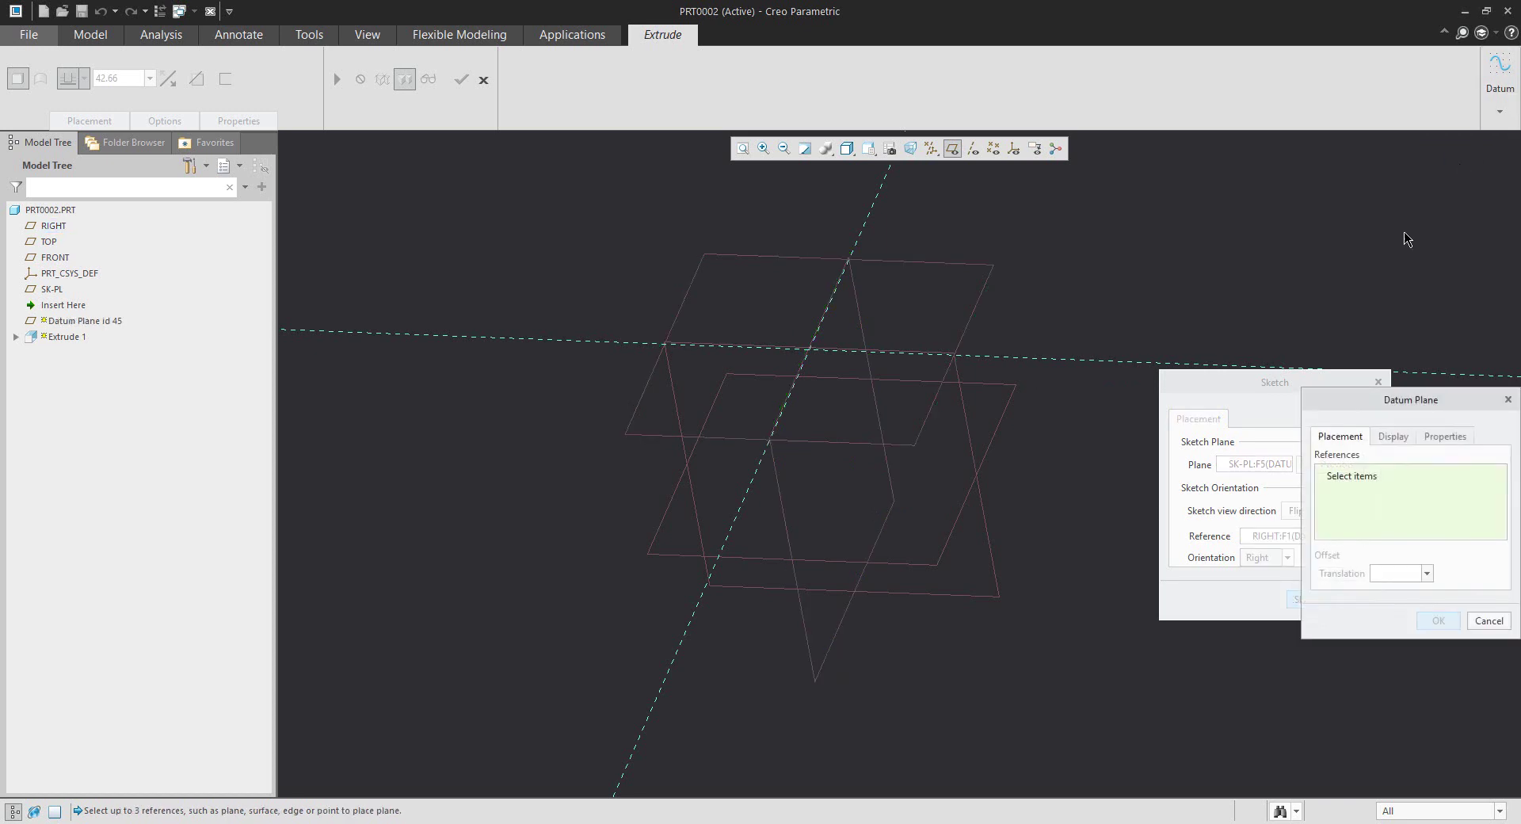
pyautogui.moveTo(1366, 413); pyautogui.dragTo(1264, 178)
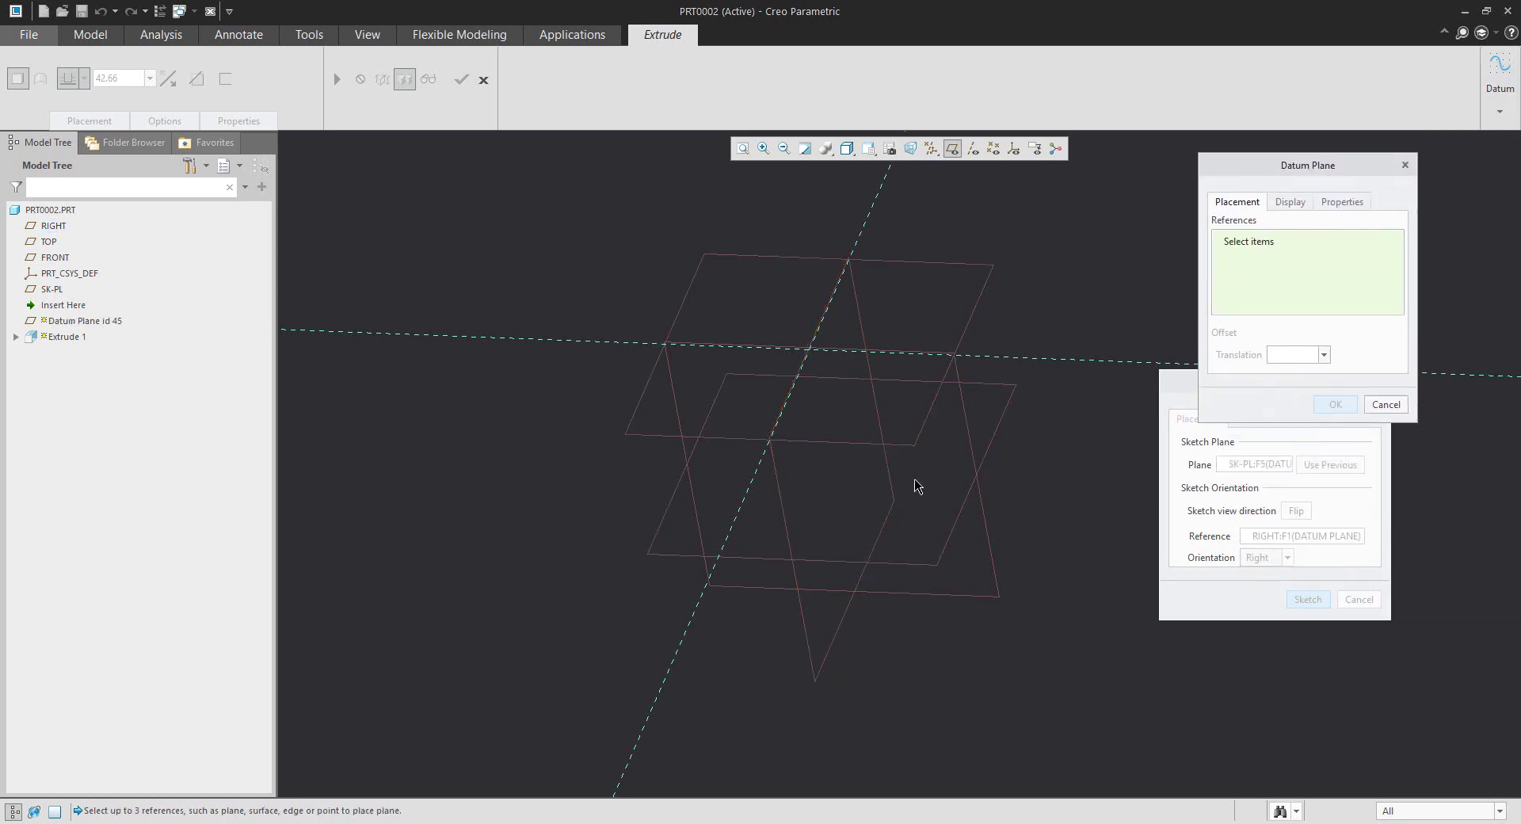
pyautogui.click(1500, 117)
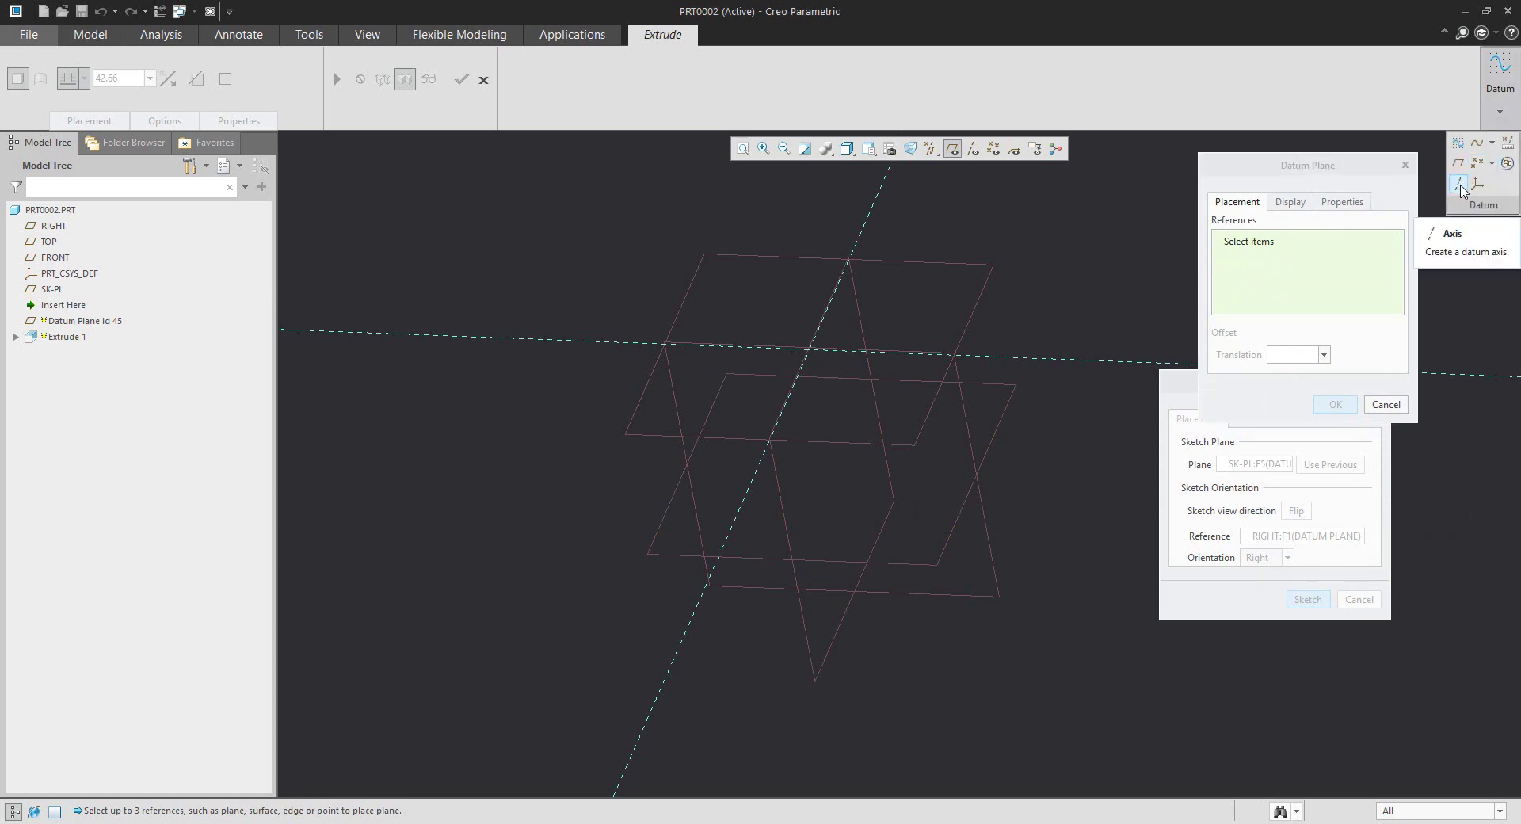
pyautogui.click(1462, 187)
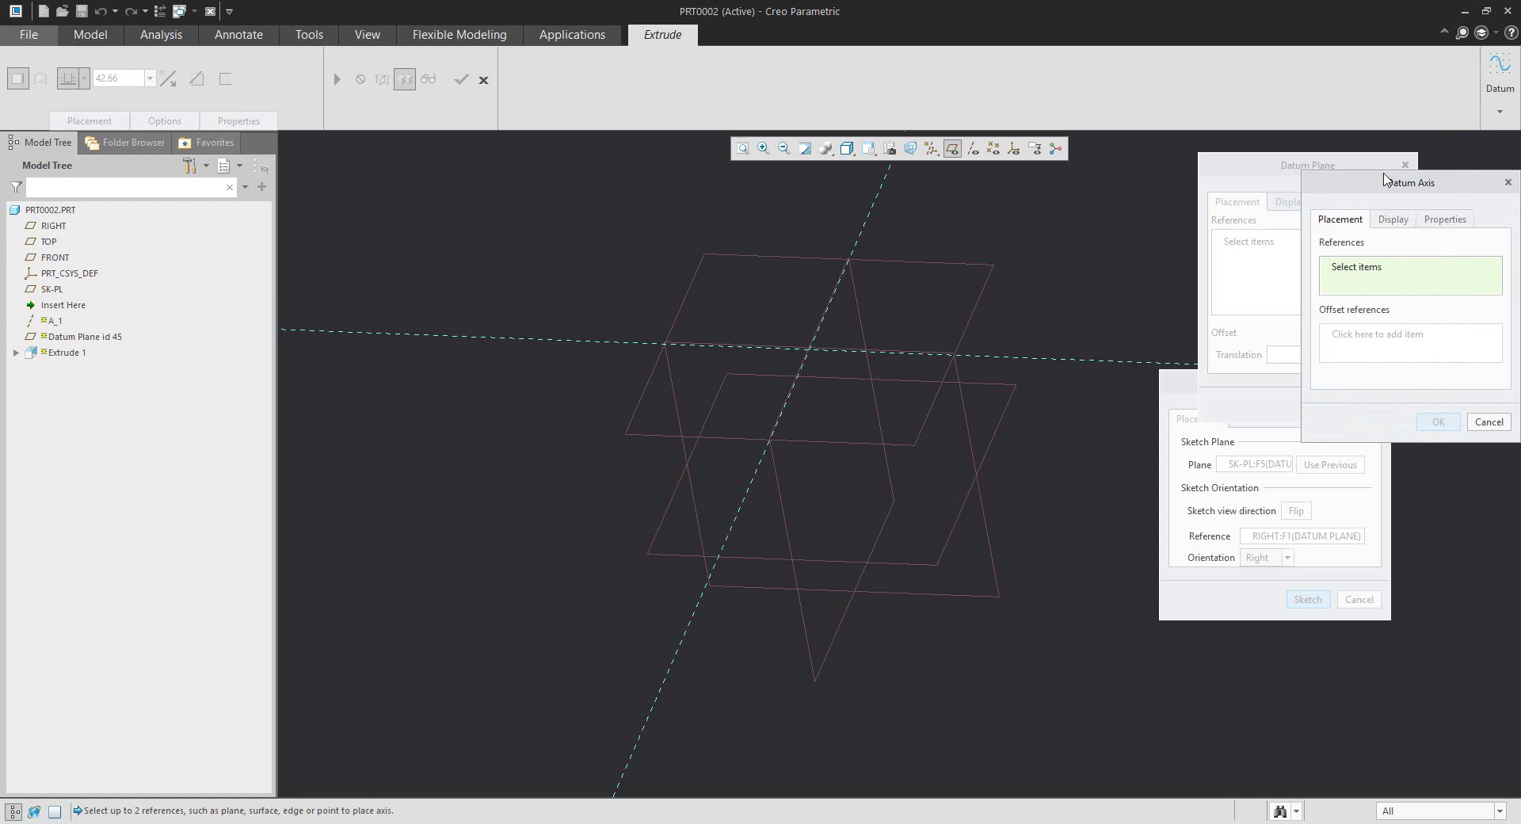
pyautogui.moveTo(1388, 188); pyautogui.dragTo(1373, 261)
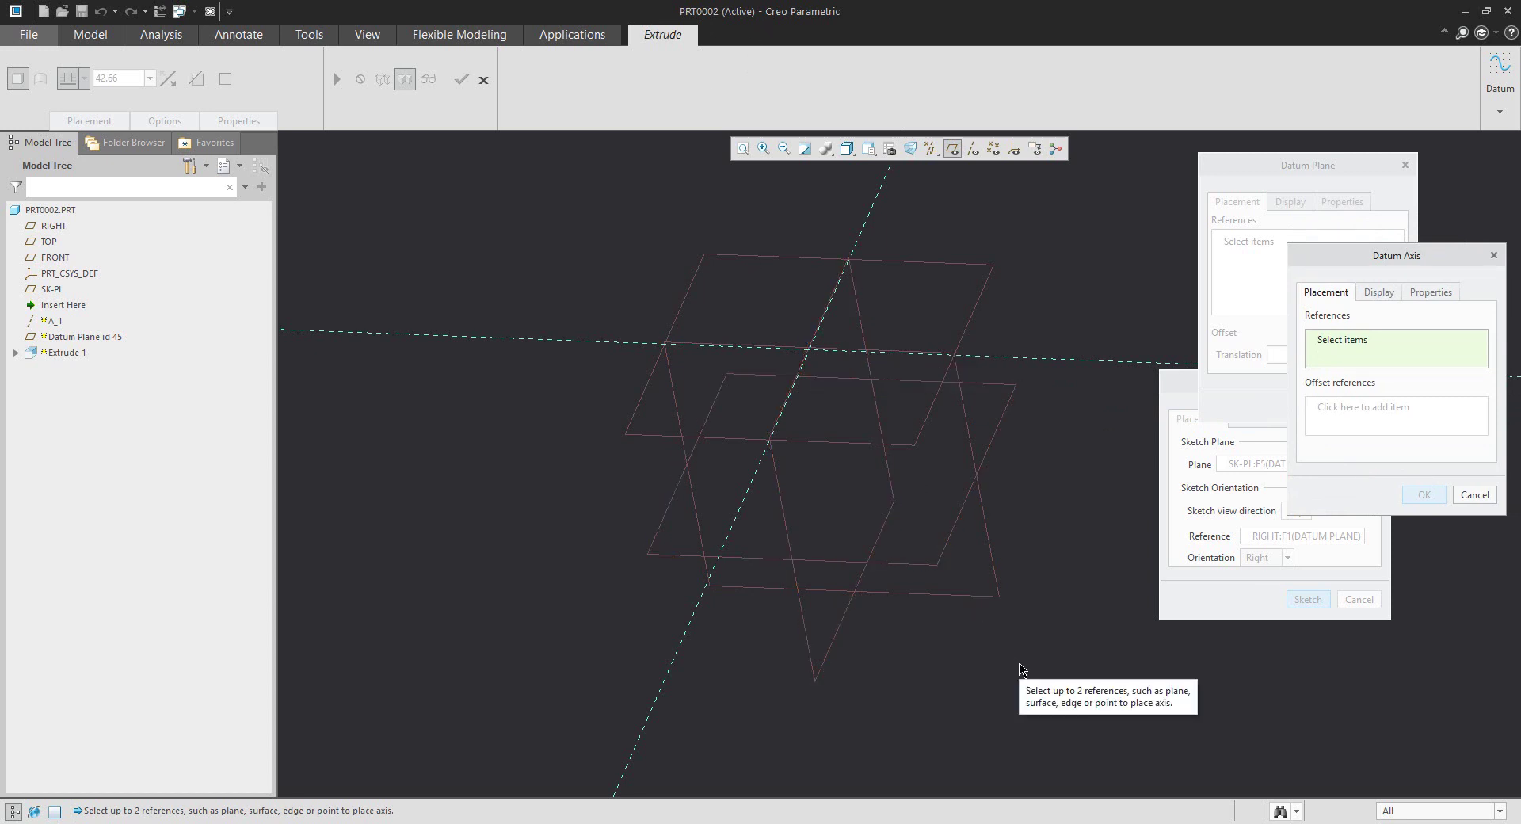
pyautogui.click(809, 646)
pyautogui.keyDown('ctrl'); pyautogui.click(924, 605); pyautogui.keyUp('ctrl')
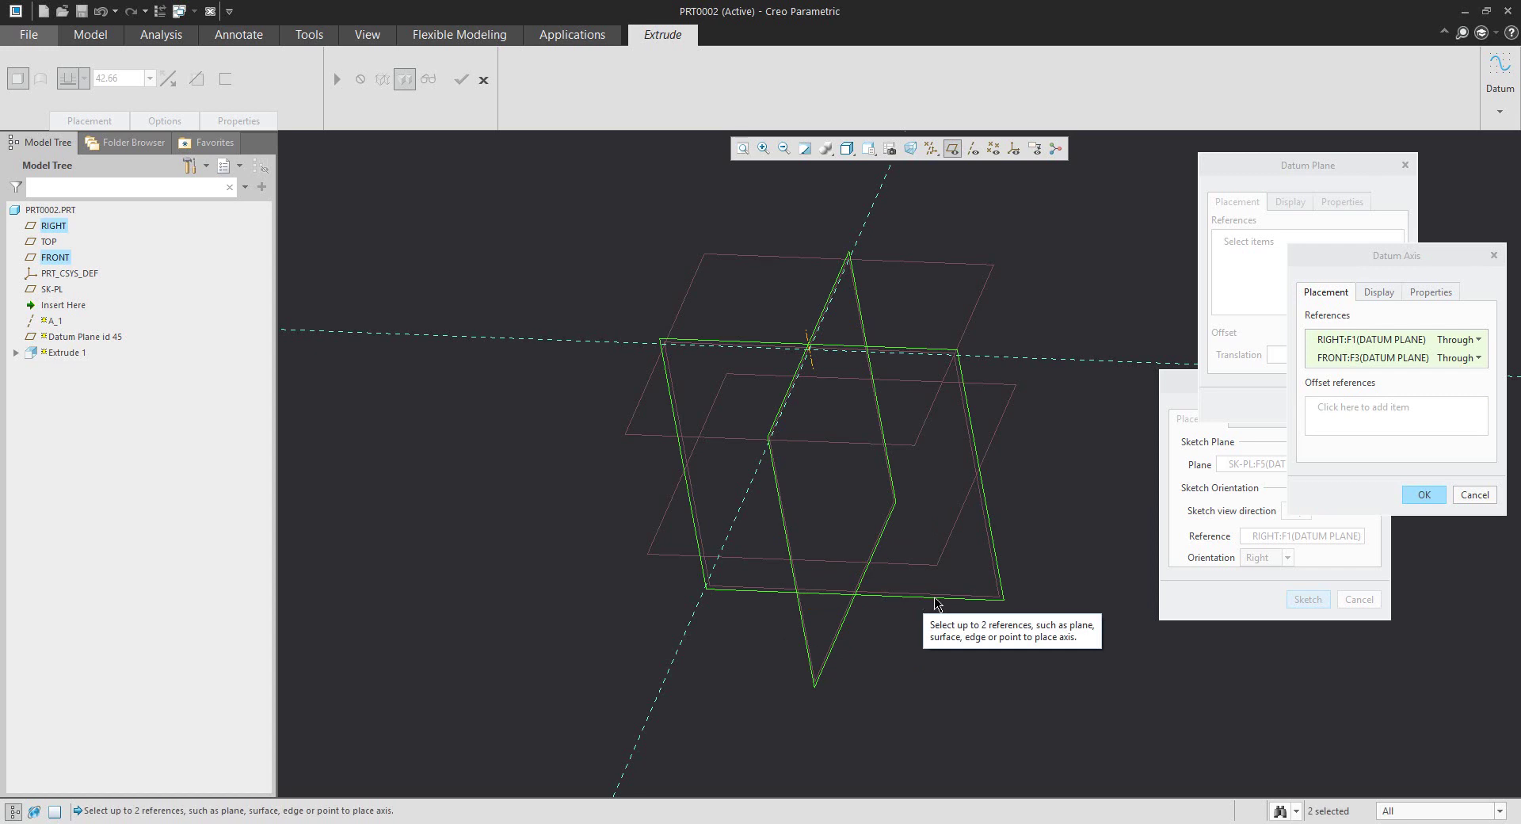
pyautogui.click(1425, 494)
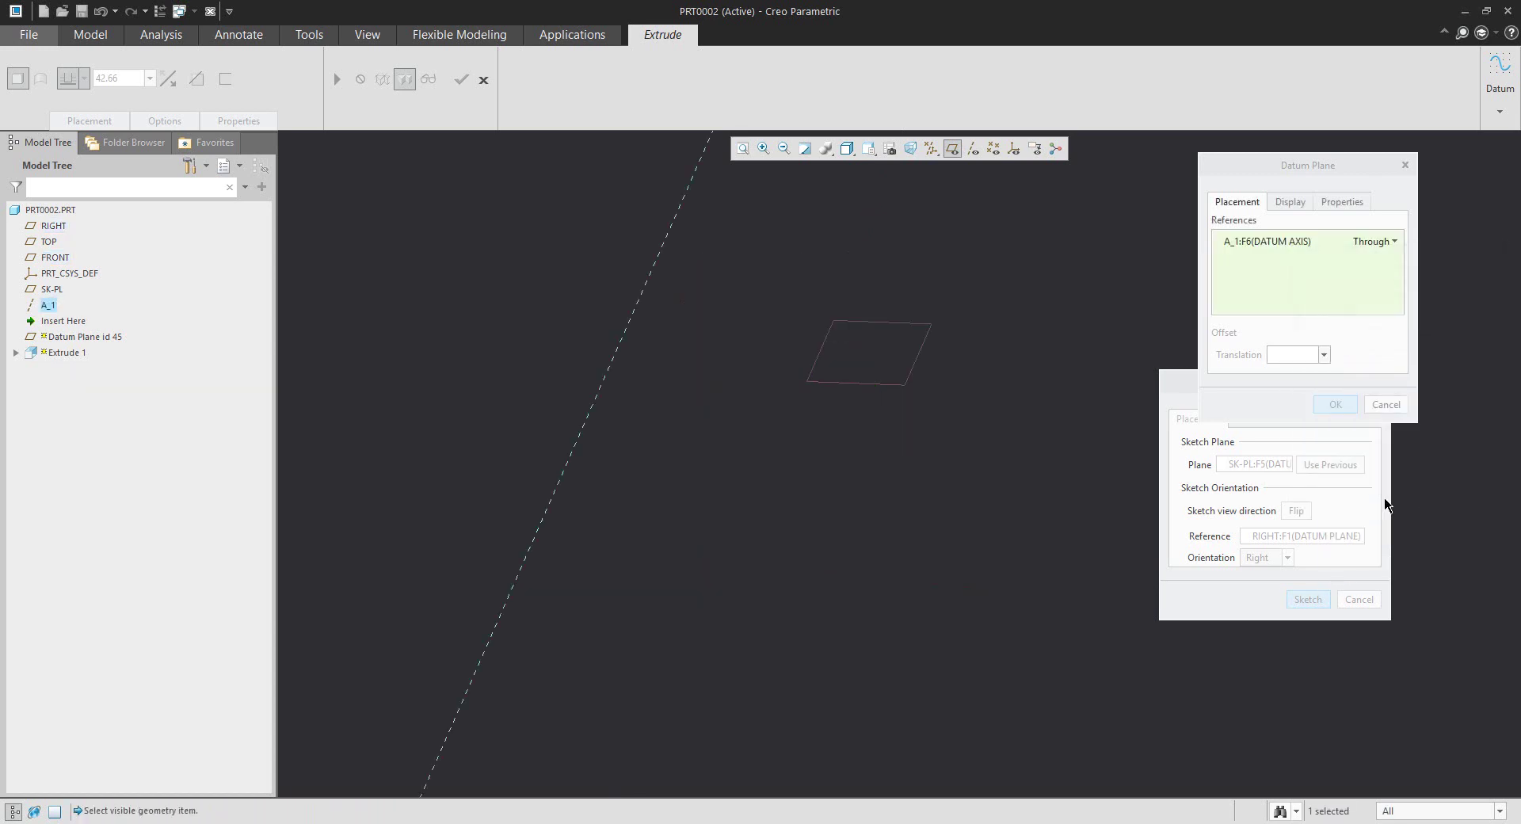
# - Create the datum plane through the new axis, rotated -25 degrees from the FRONT plane
pyautogui.moveTo(845, 531); pyautogui.dragTo(861, 334, button='middle')
pyautogui.scroll(2, 861, 334)
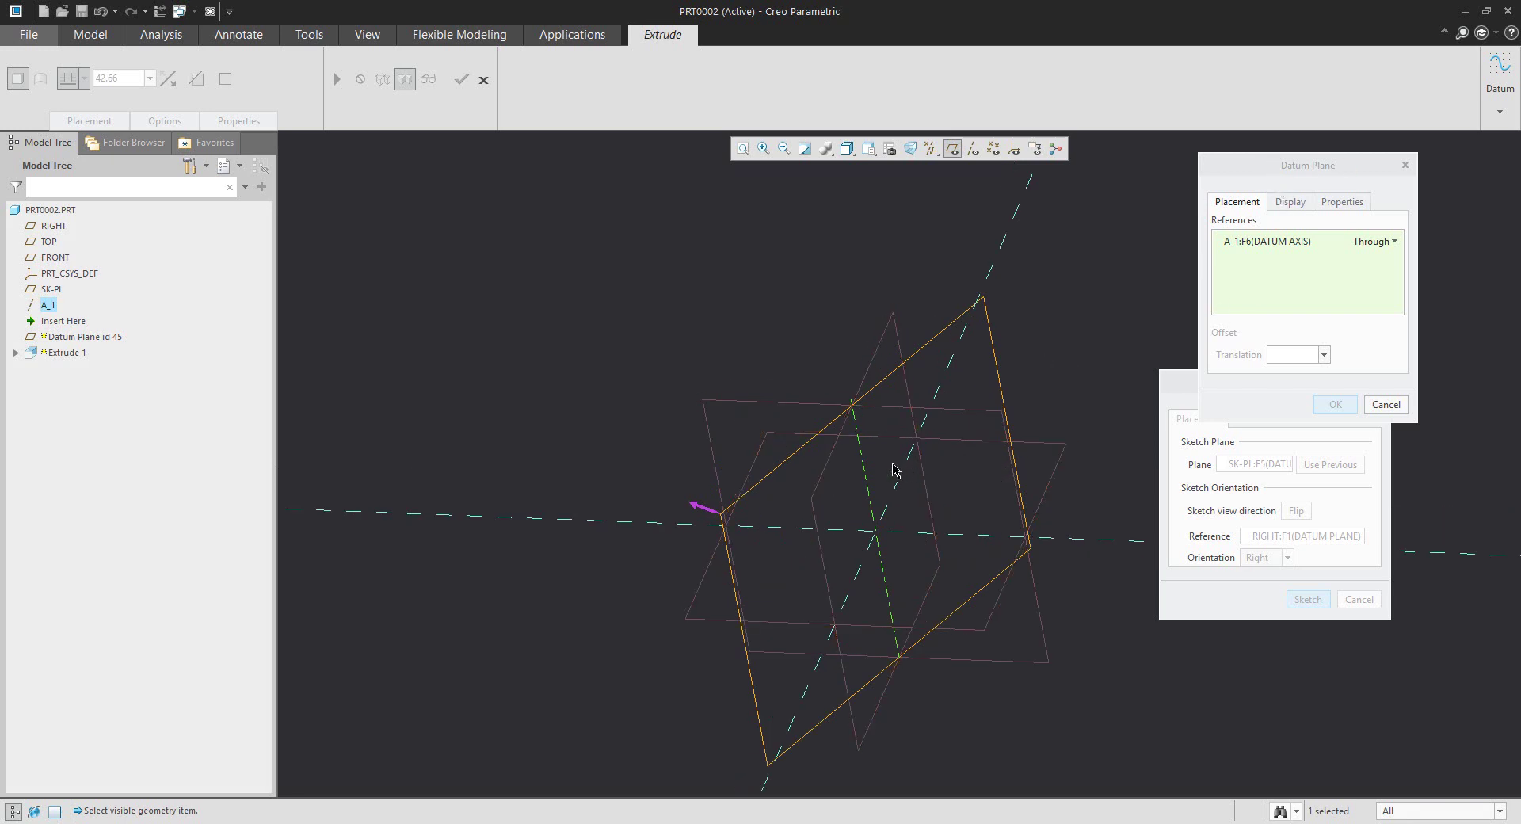
pyautogui.keyDown('ctrl'); pyautogui.click(950, 413); pyautogui.keyUp('ctrl')
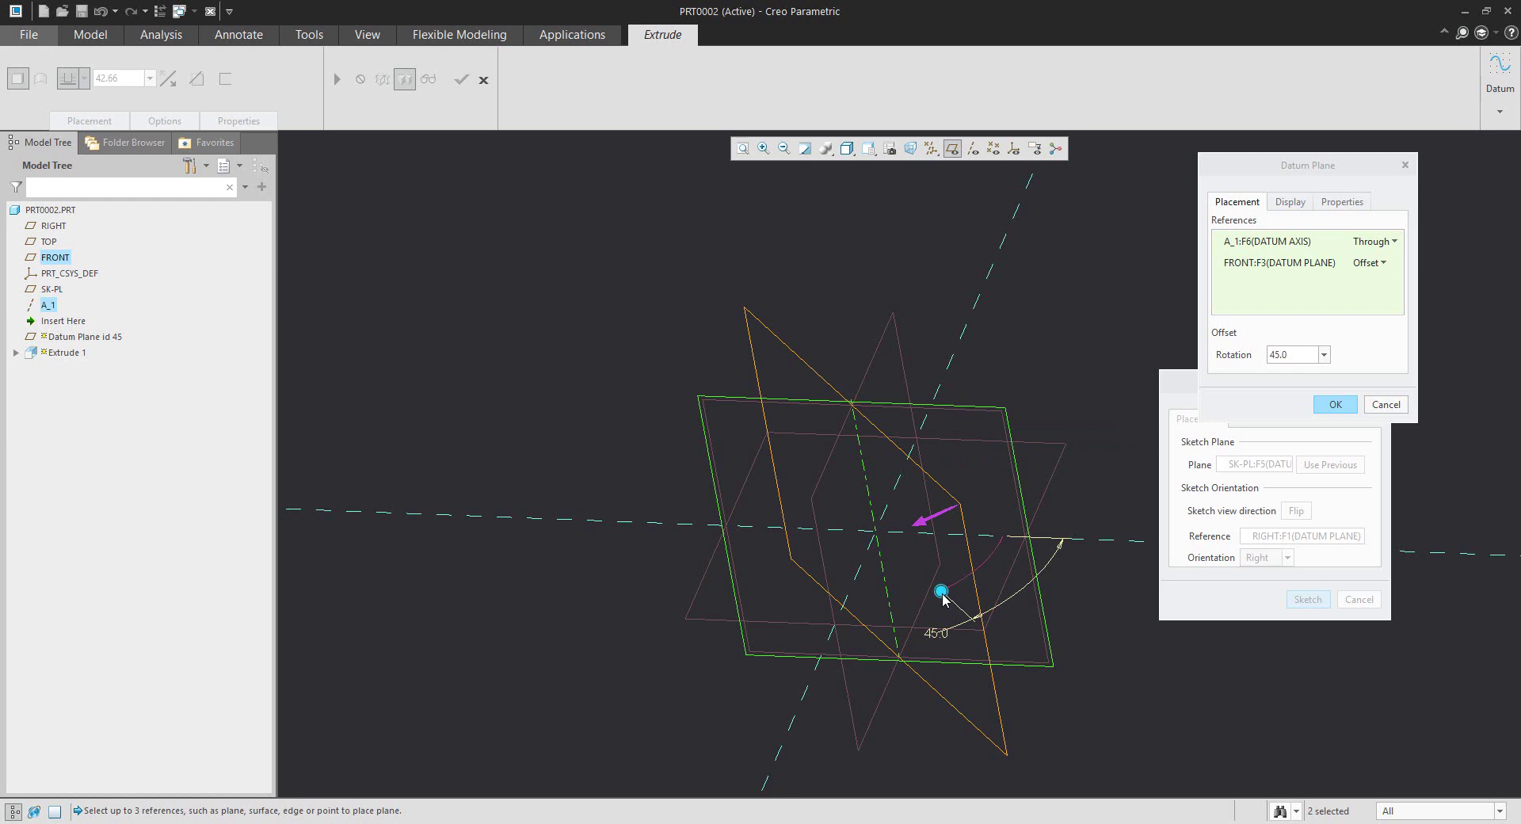
pyautogui.moveTo(942, 592)
pyautogui.mouseDown()
pyautogui.moveTo(1026, 435)
pyautogui.moveTo(874, 643)
pyautogui.moveTo(960, 598)
pyautogui.moveTo(954, 584)
pyautogui.mouseUp()
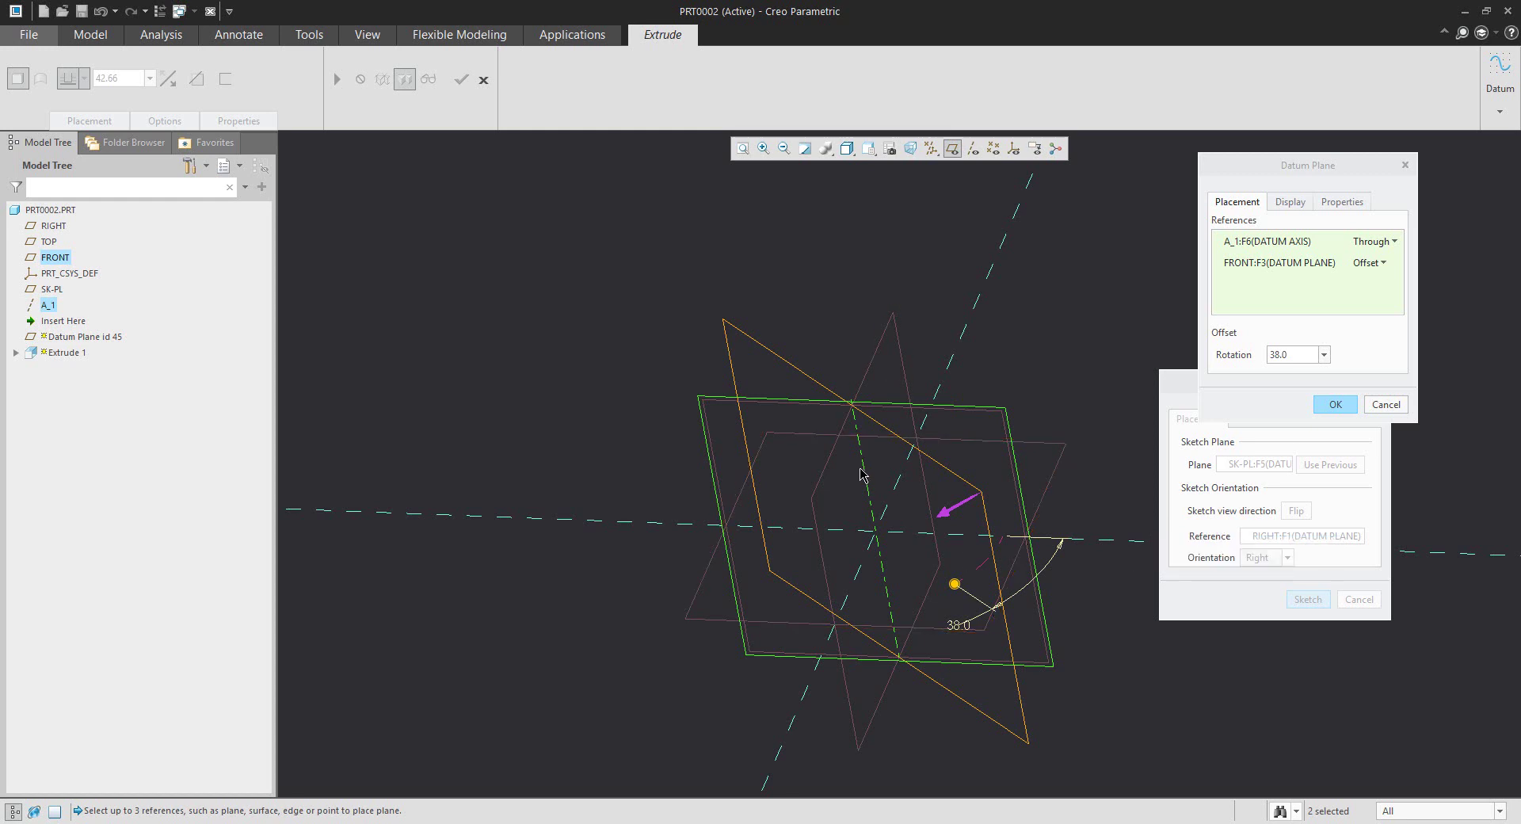
pyautogui.click(1303, 354)
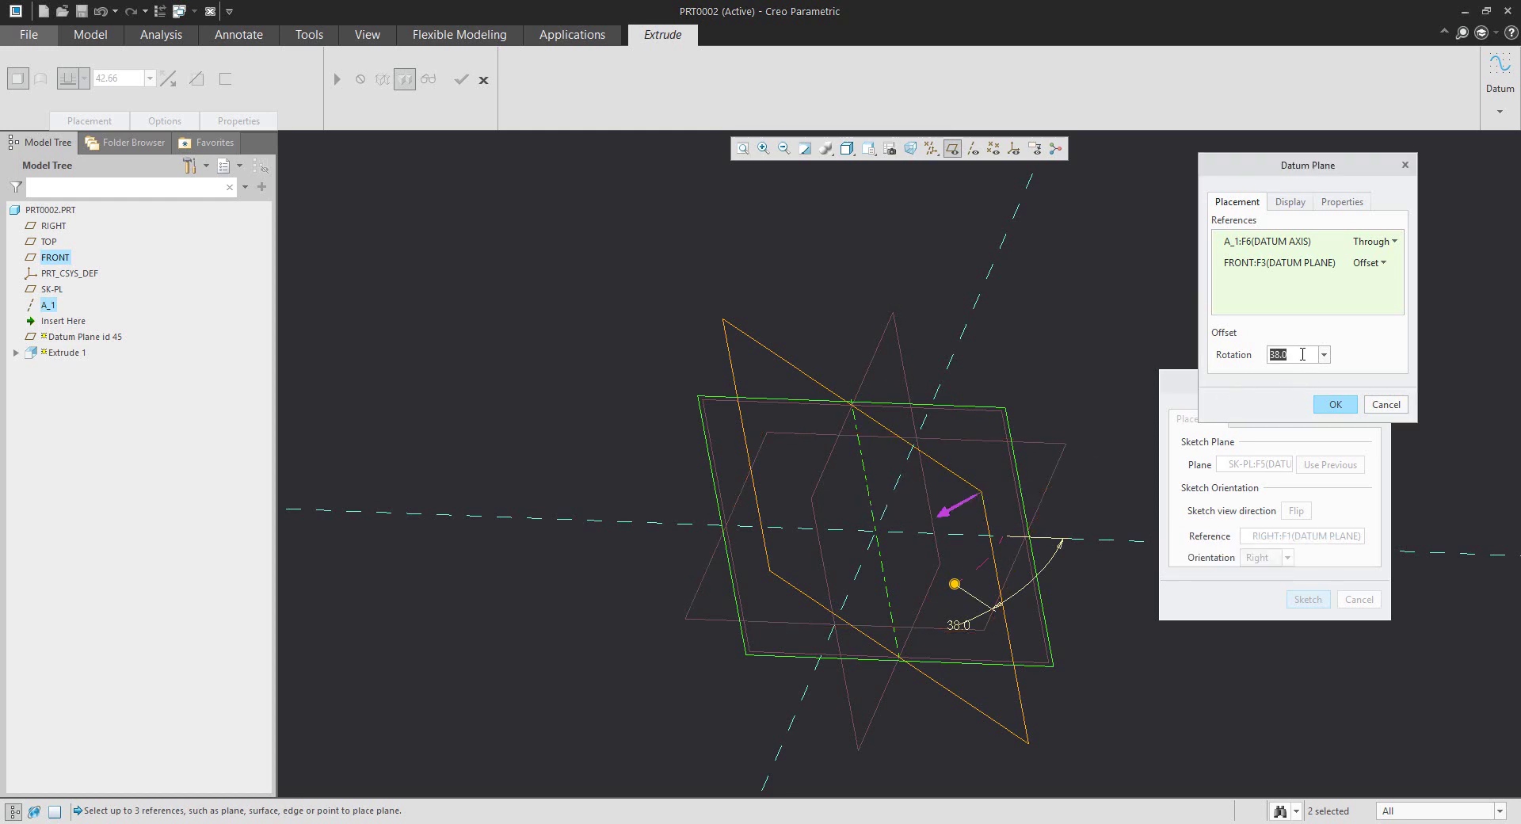
pyautogui.write('25')
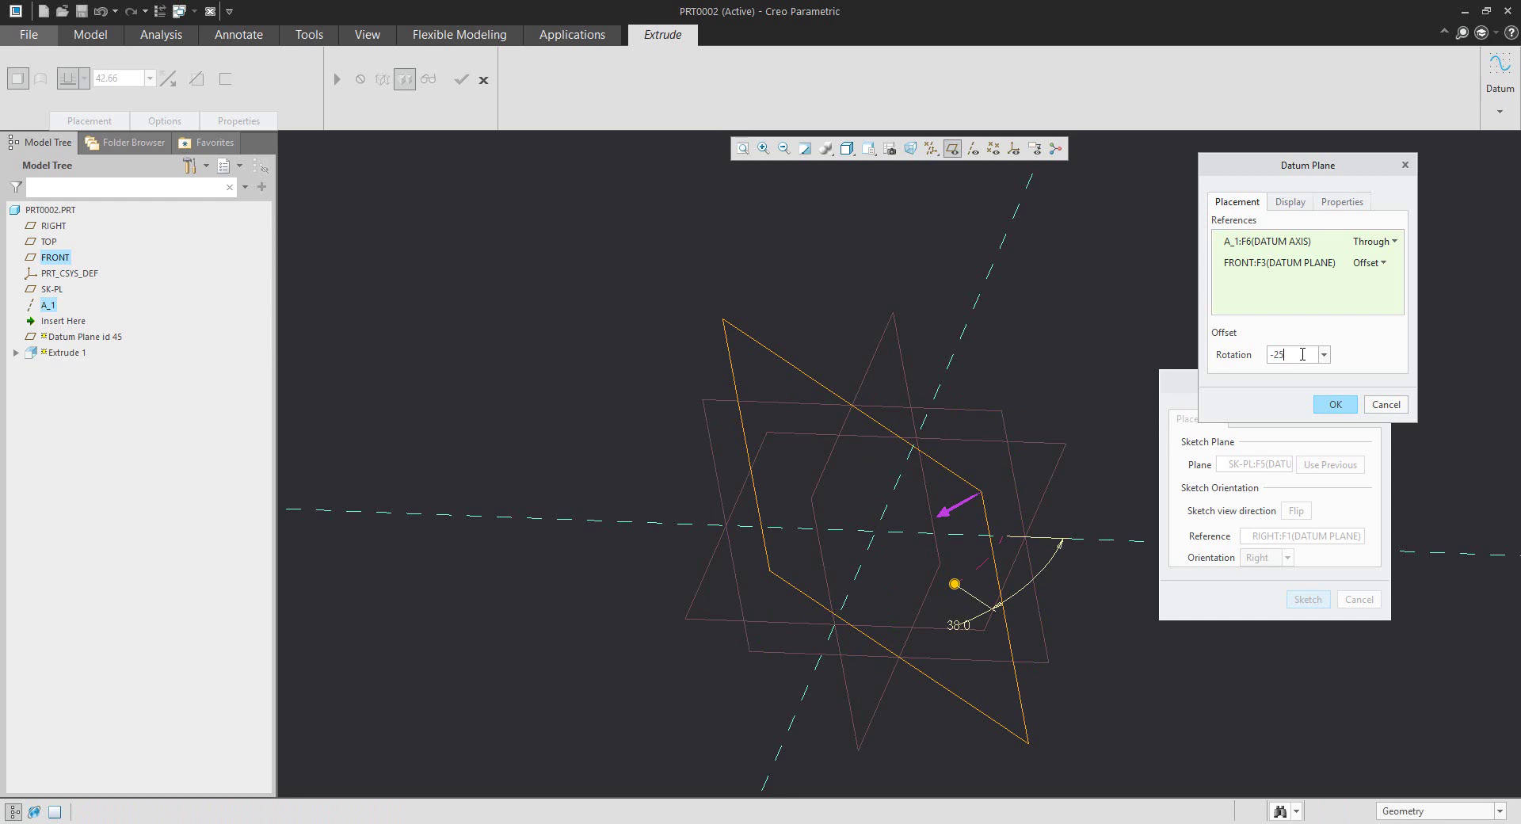
pyautogui.press('Return')
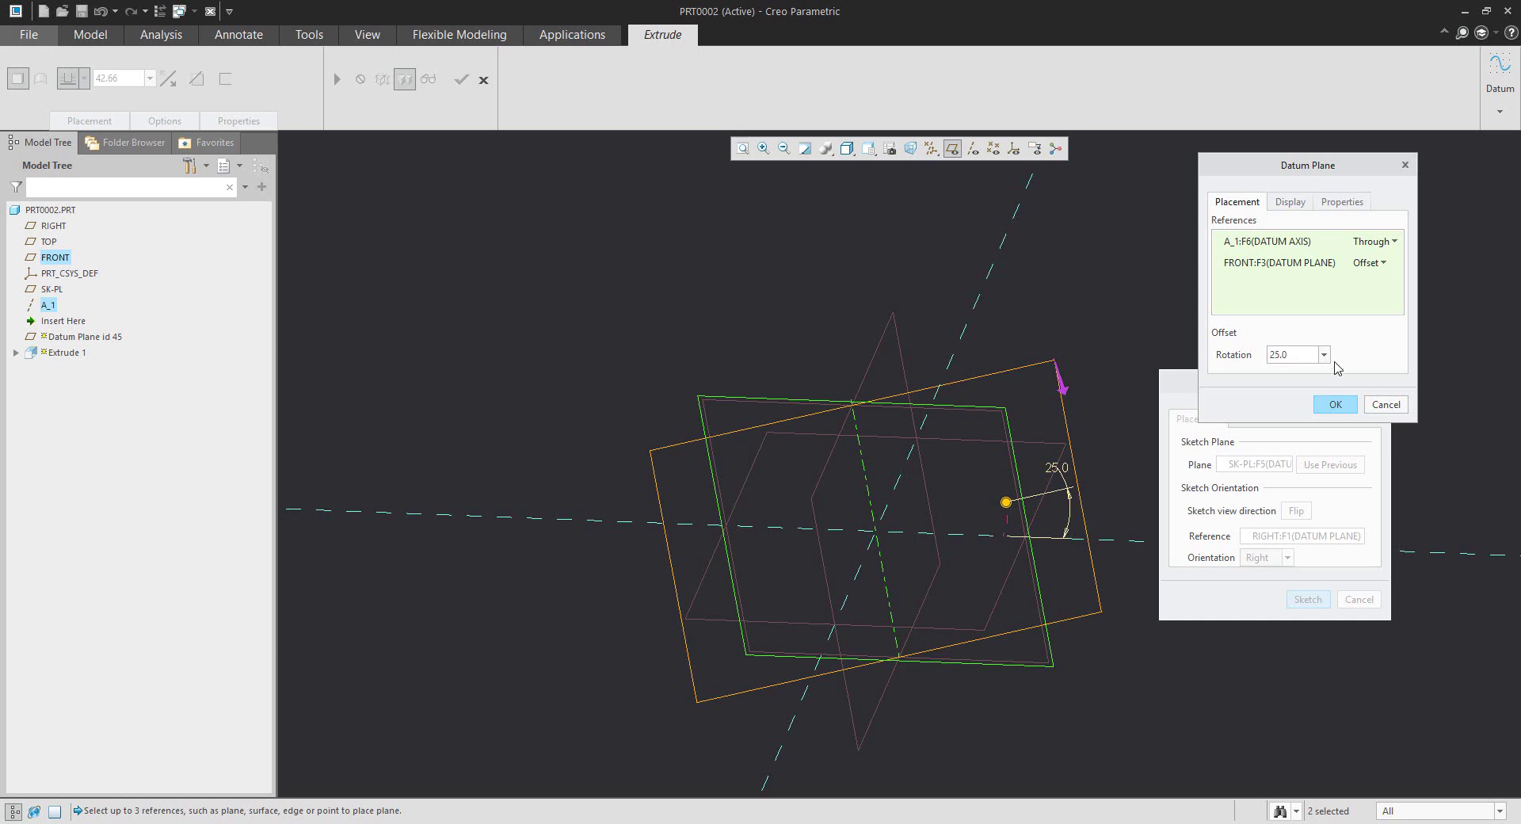
pyautogui.click(1334, 404)
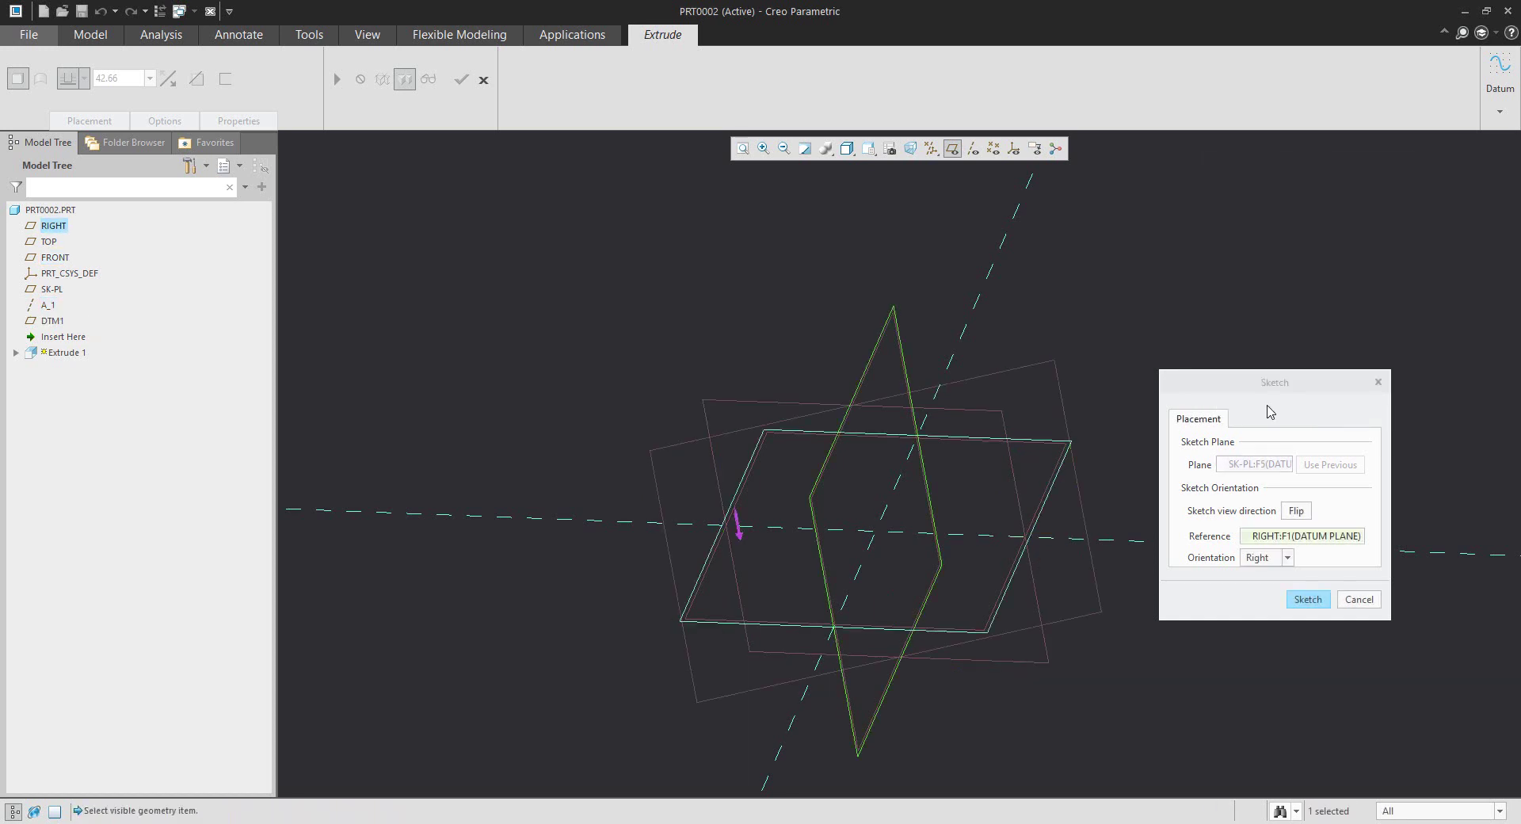
# - Set the sketch orientation reference to the rotated datum plane DTM1 instead of the RIGHT plane
pyautogui.moveTo(1263, 383); pyautogui.dragTo(1306, 244)
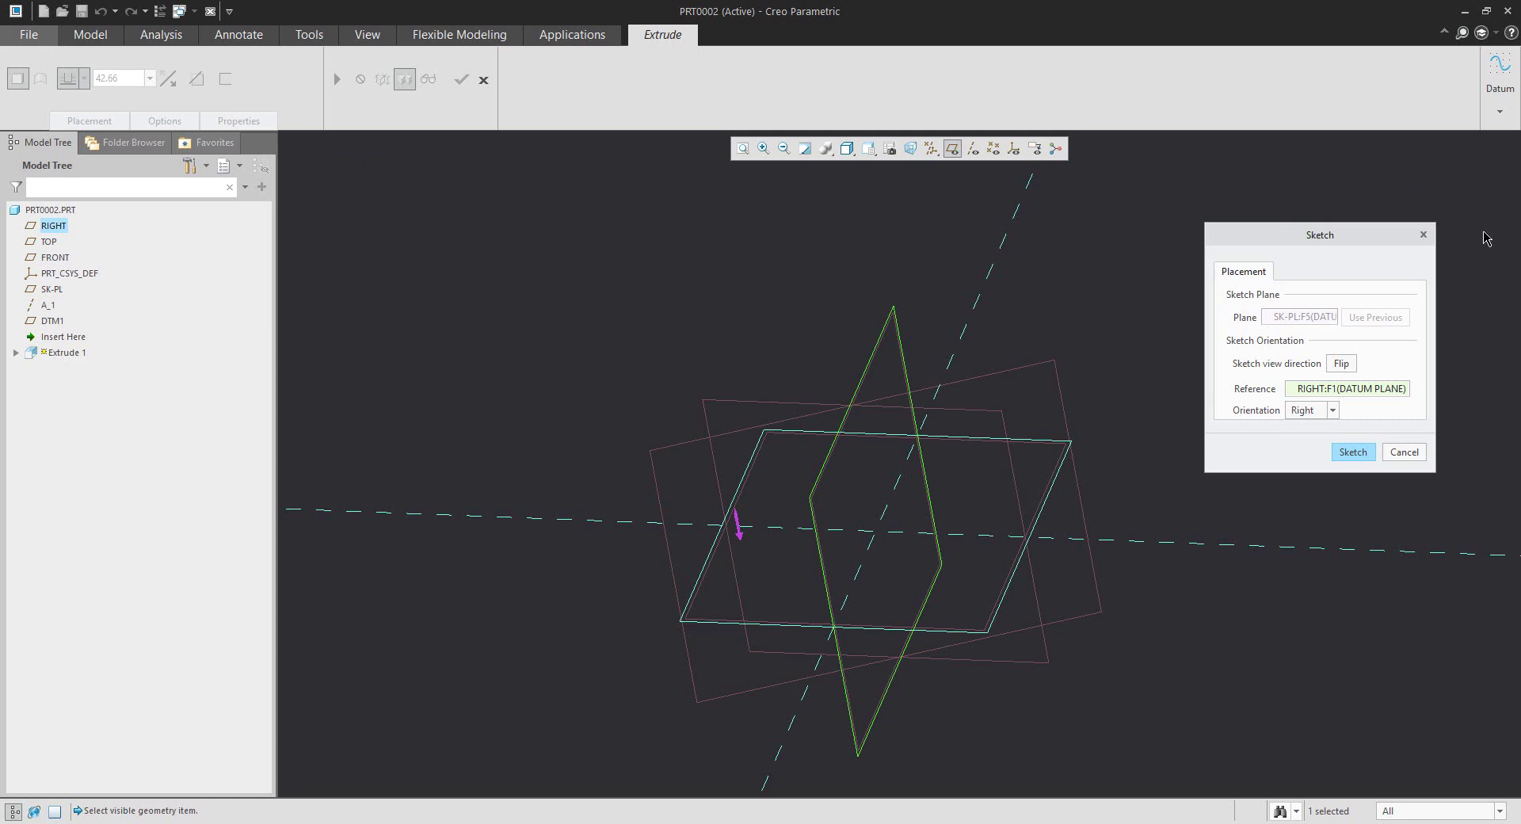
pyautogui.click(1302, 391)
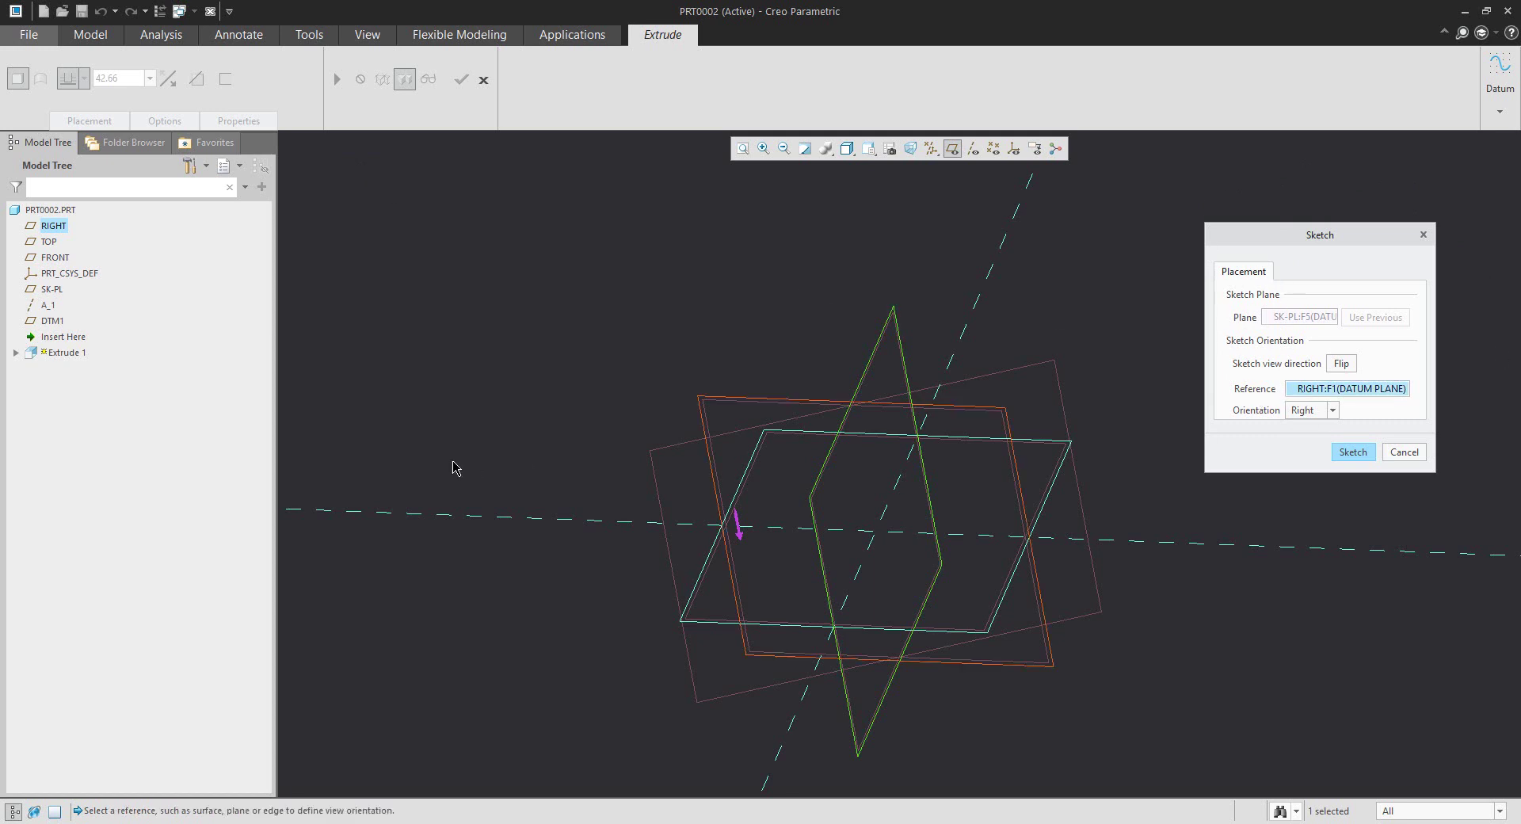
pyautogui.click(53, 322)
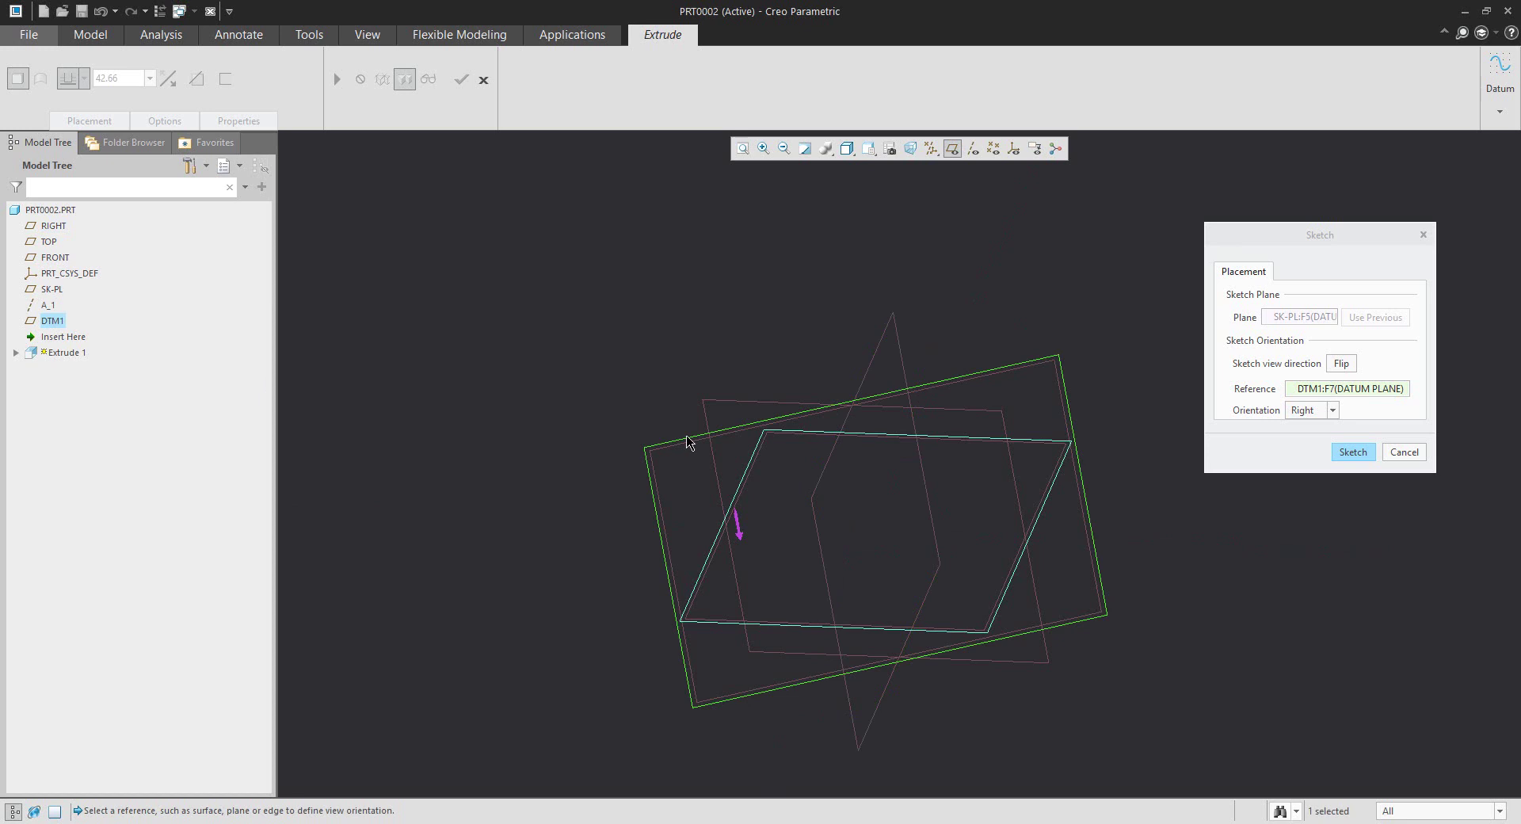
# - Set the sketch orientation of reference plane DTM1 to Bottom and start the sketch
pyautogui.click(1313, 412)
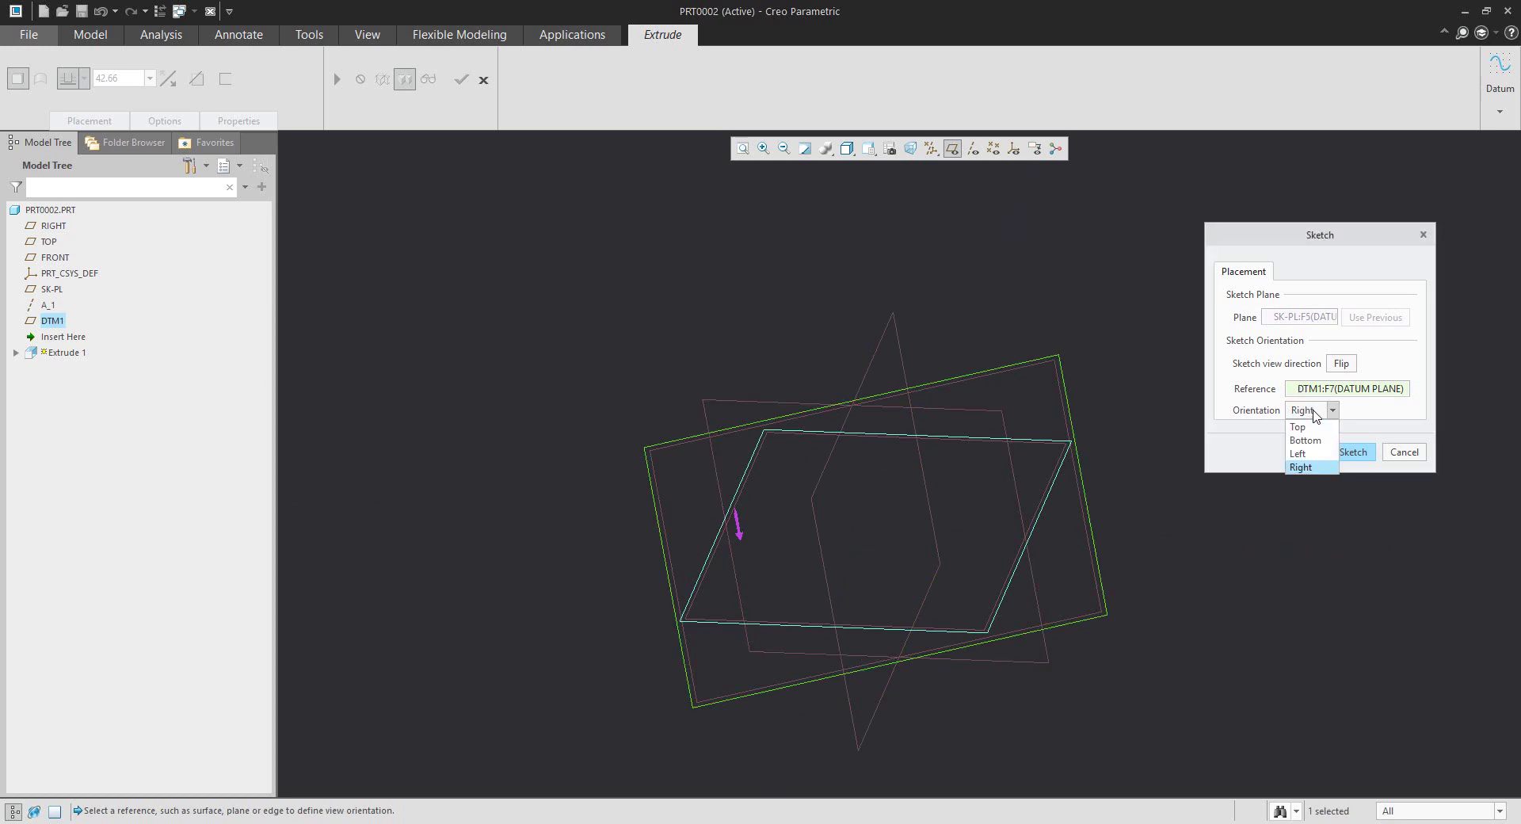
pyautogui.click(1305, 441)
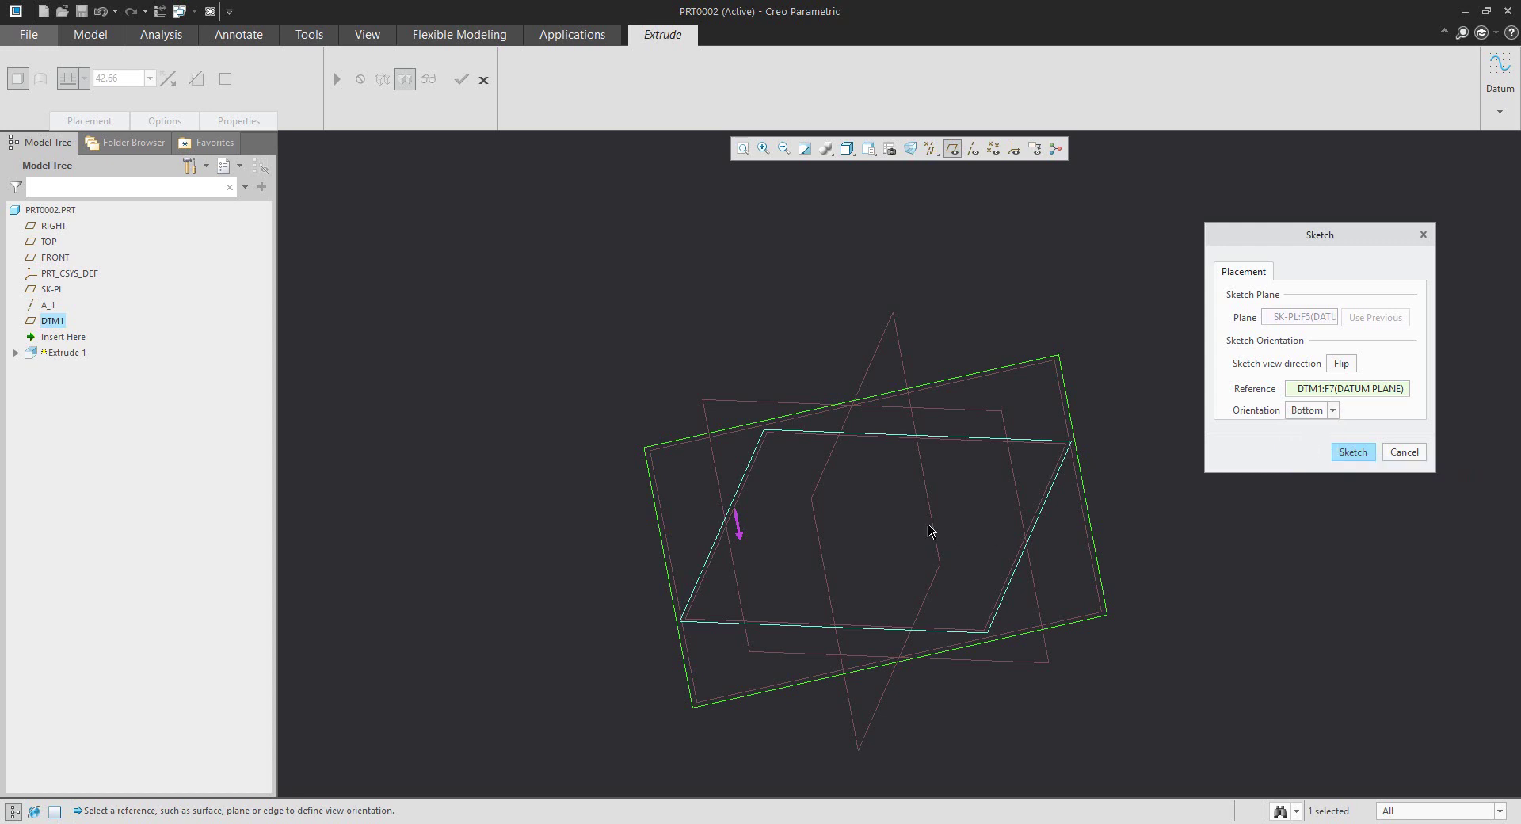
pyautogui.click(1353, 452)
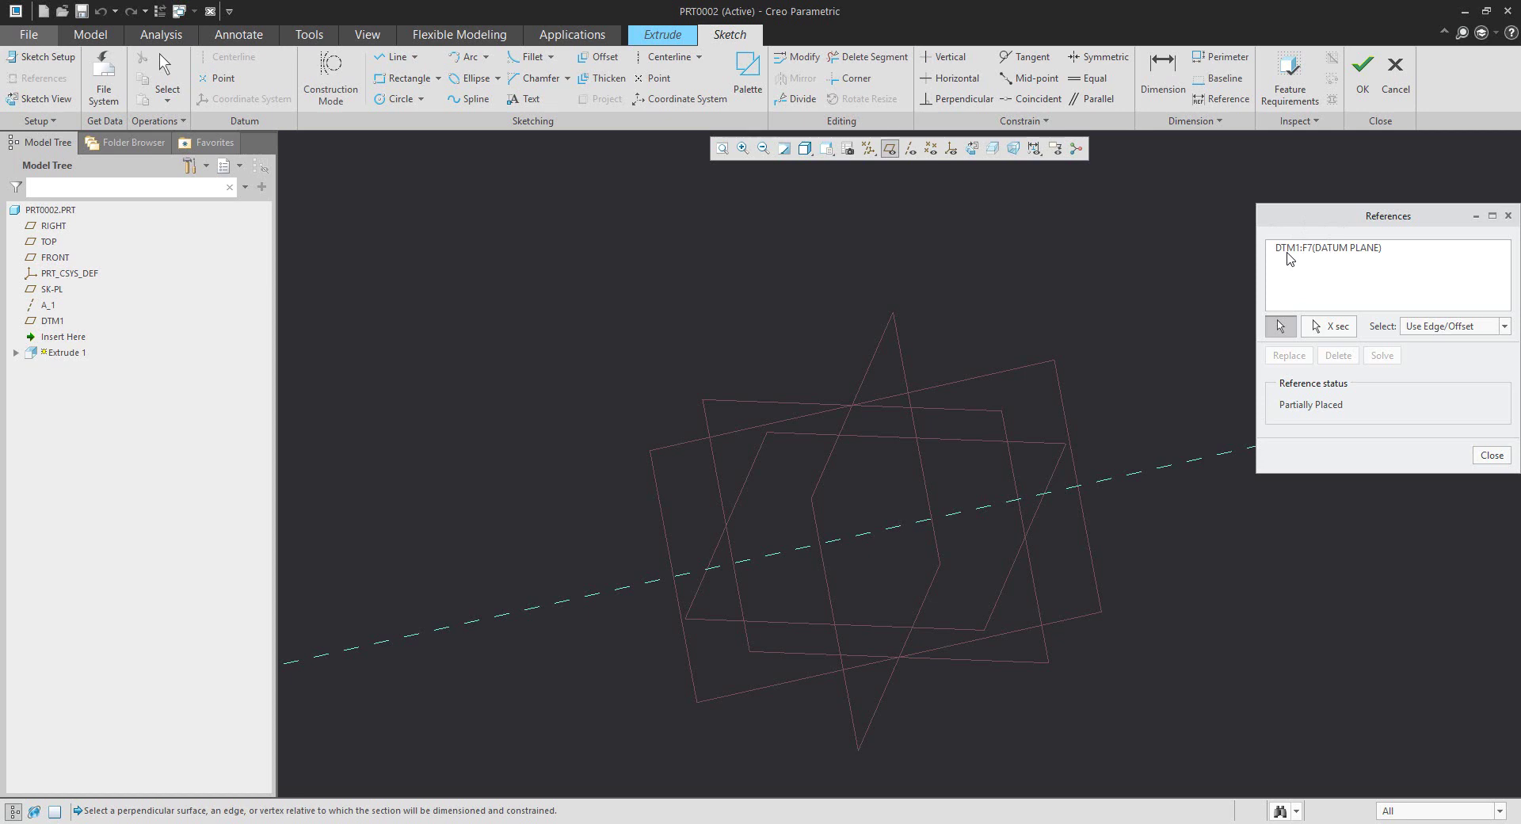
# - Add datum axis A_1 as a sketch reference and view the sketch plane straight on with datum planes and axes hidden
pyautogui.click(911, 148)
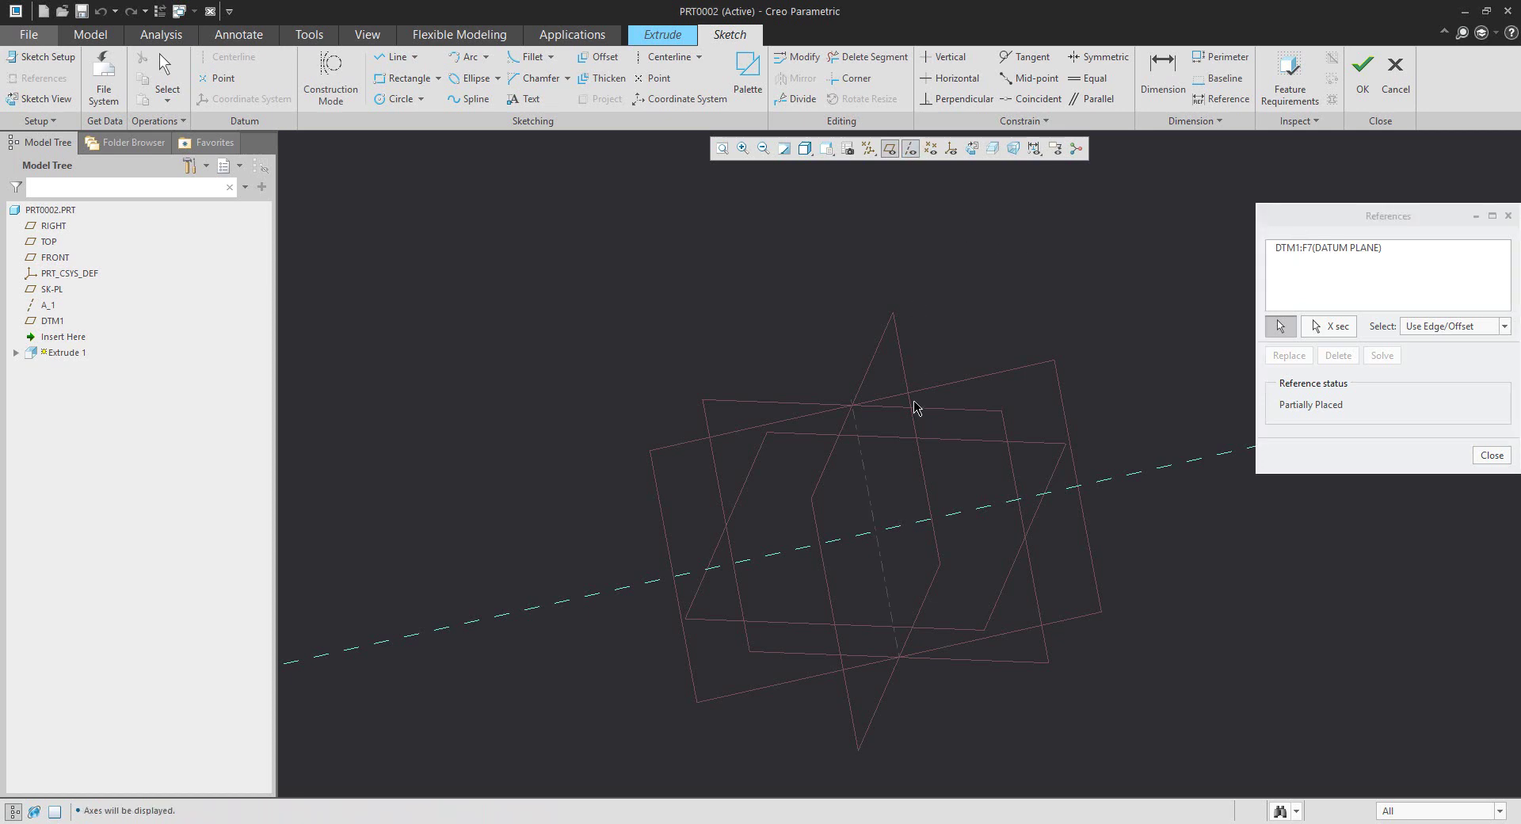
pyautogui.click(869, 484)
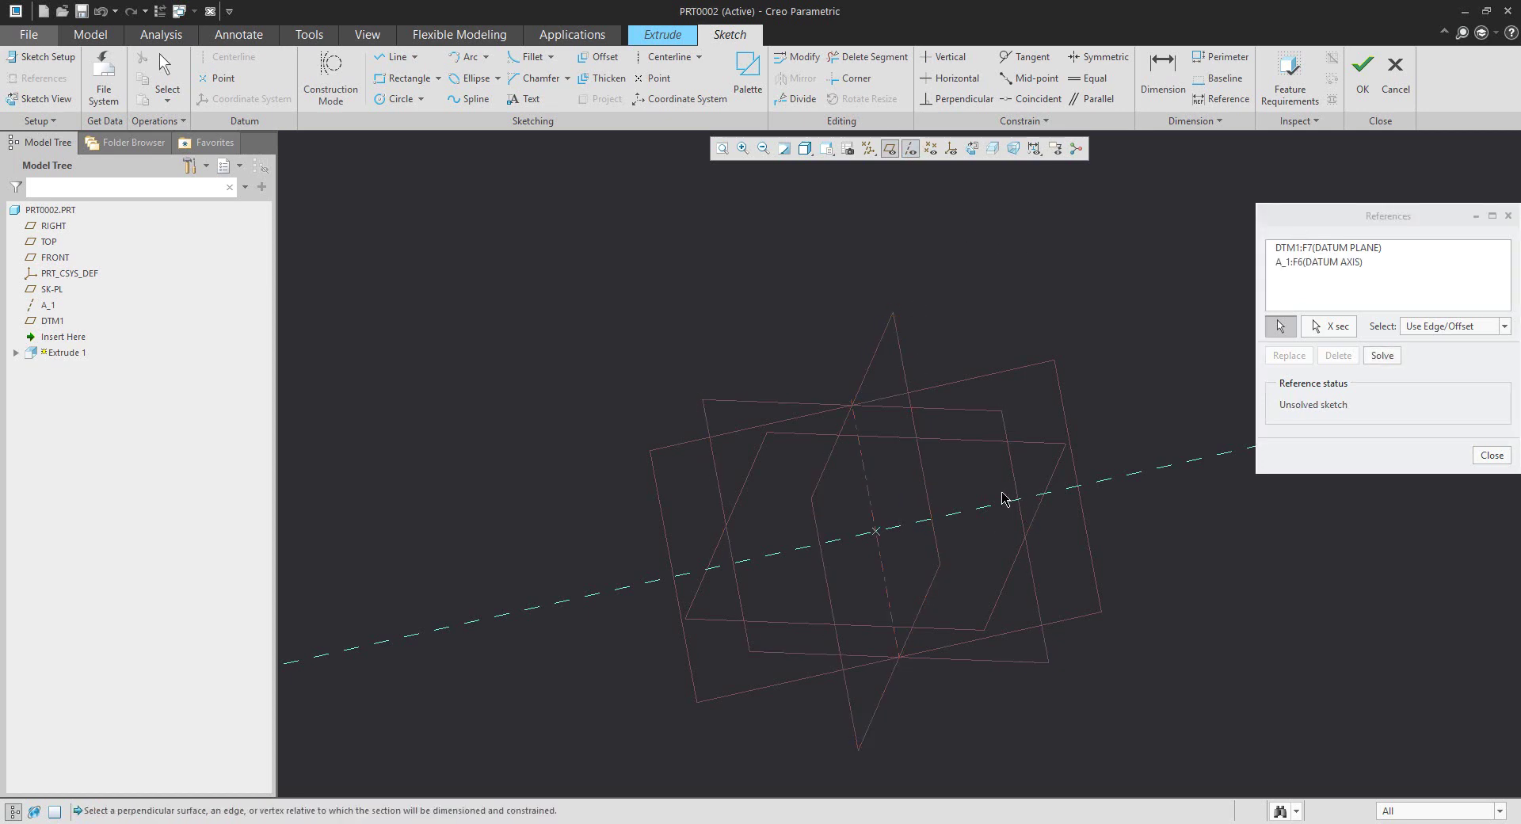
pyautogui.click(1492, 455)
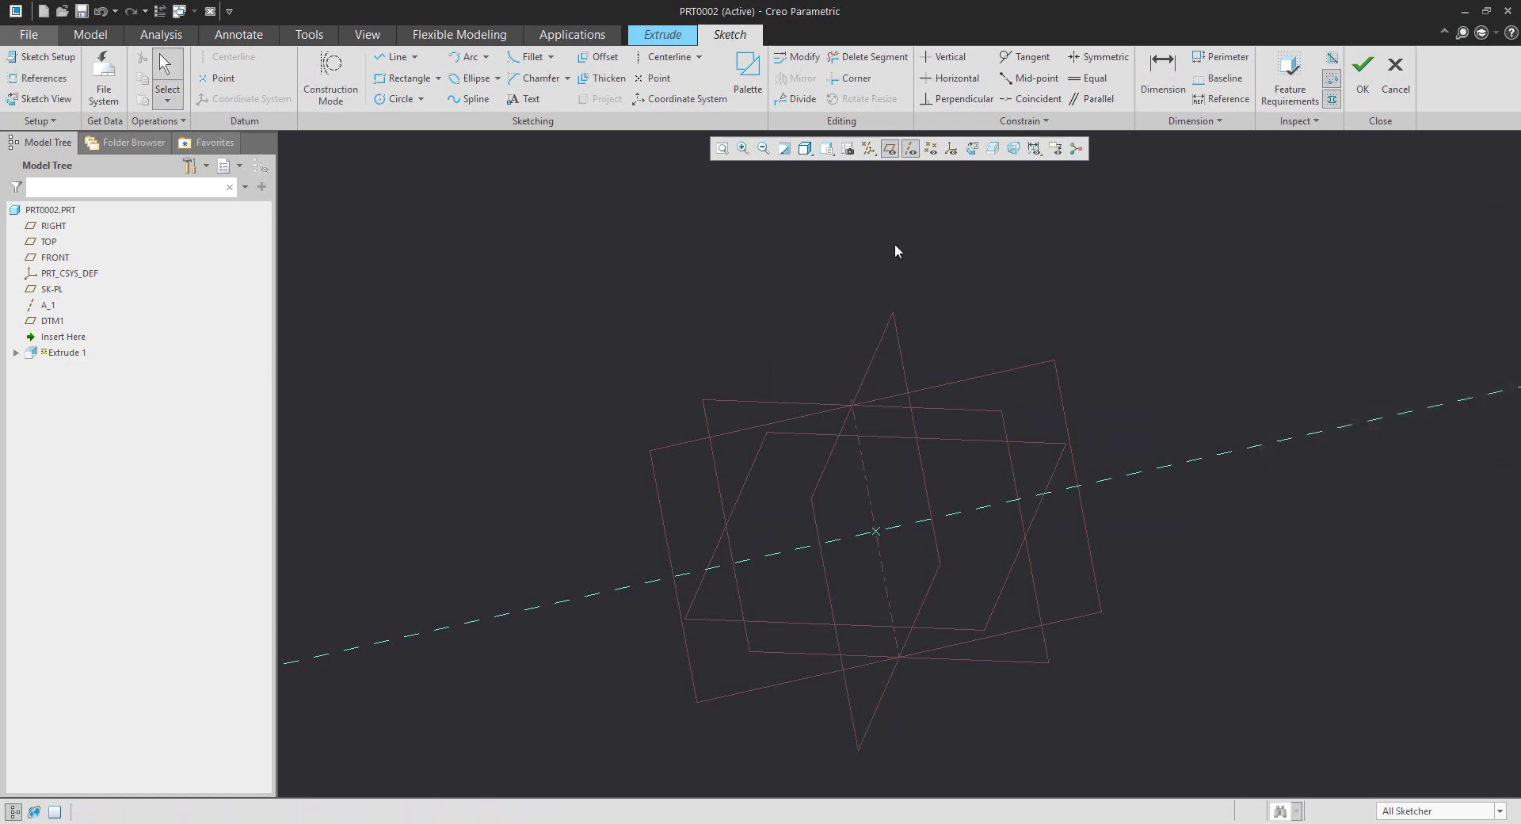
pyautogui.click(972, 149)
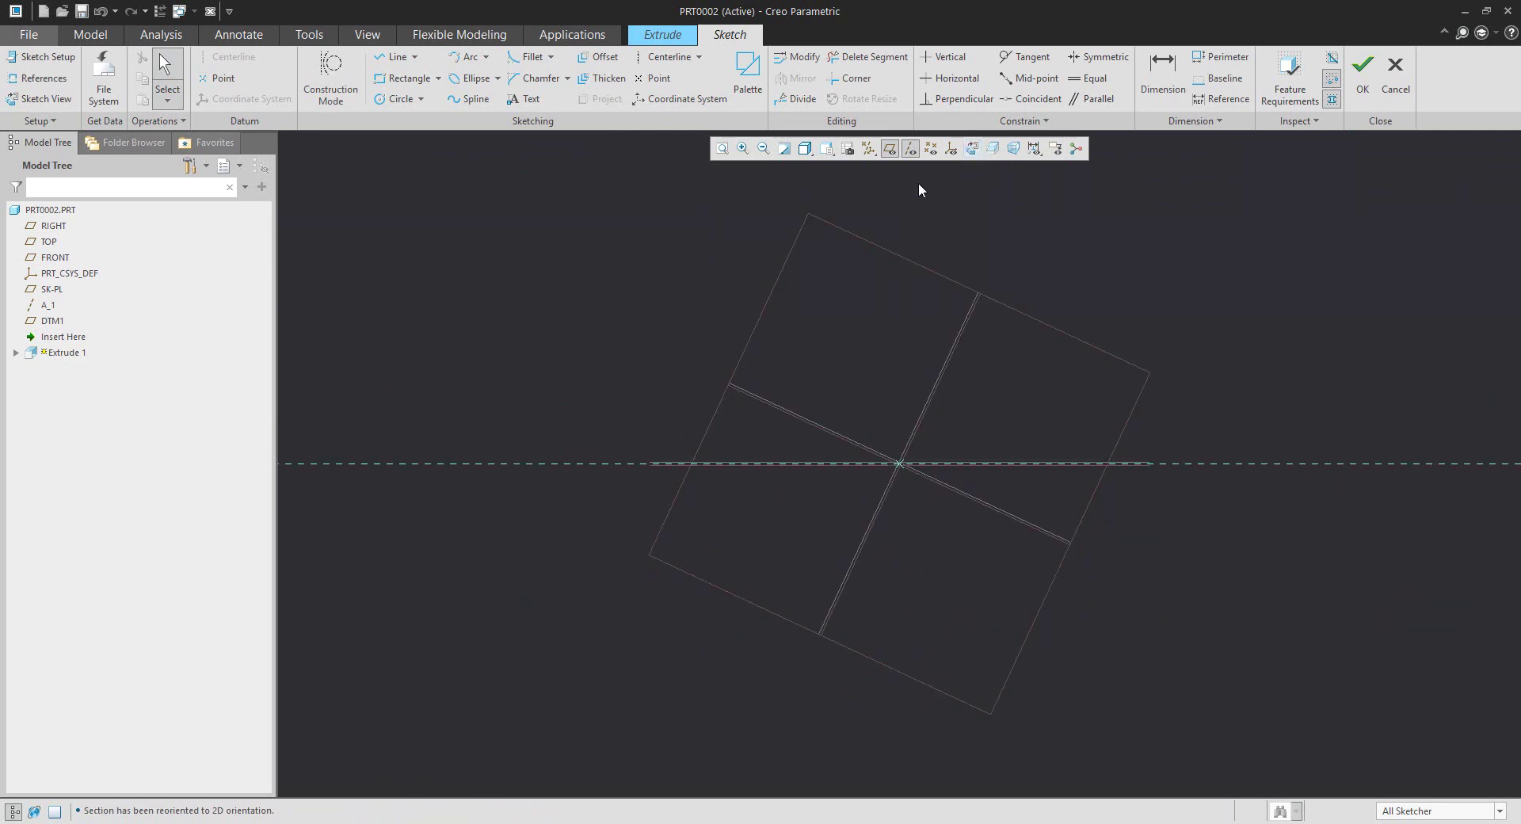
pyautogui.click(909, 151)
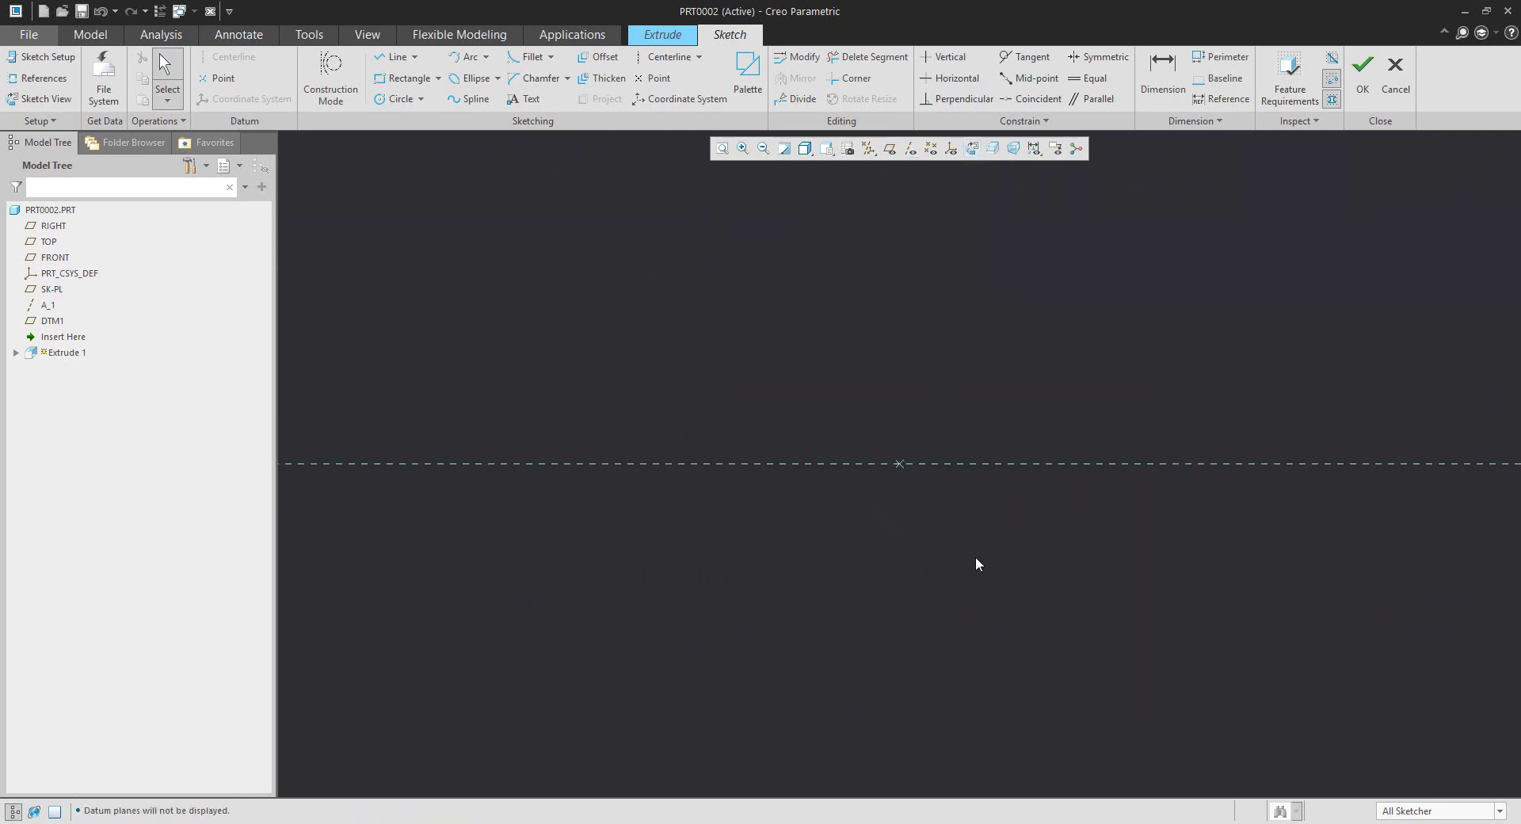
# - Draw a centerline through the axis reference point, sloping 15 degrees below the horizontal reference line
pyautogui.scroll(-1, 1117, 428)
pyautogui.click(658, 59)
pyautogui.click(846, 474)
pyautogui.click(1131, 573)
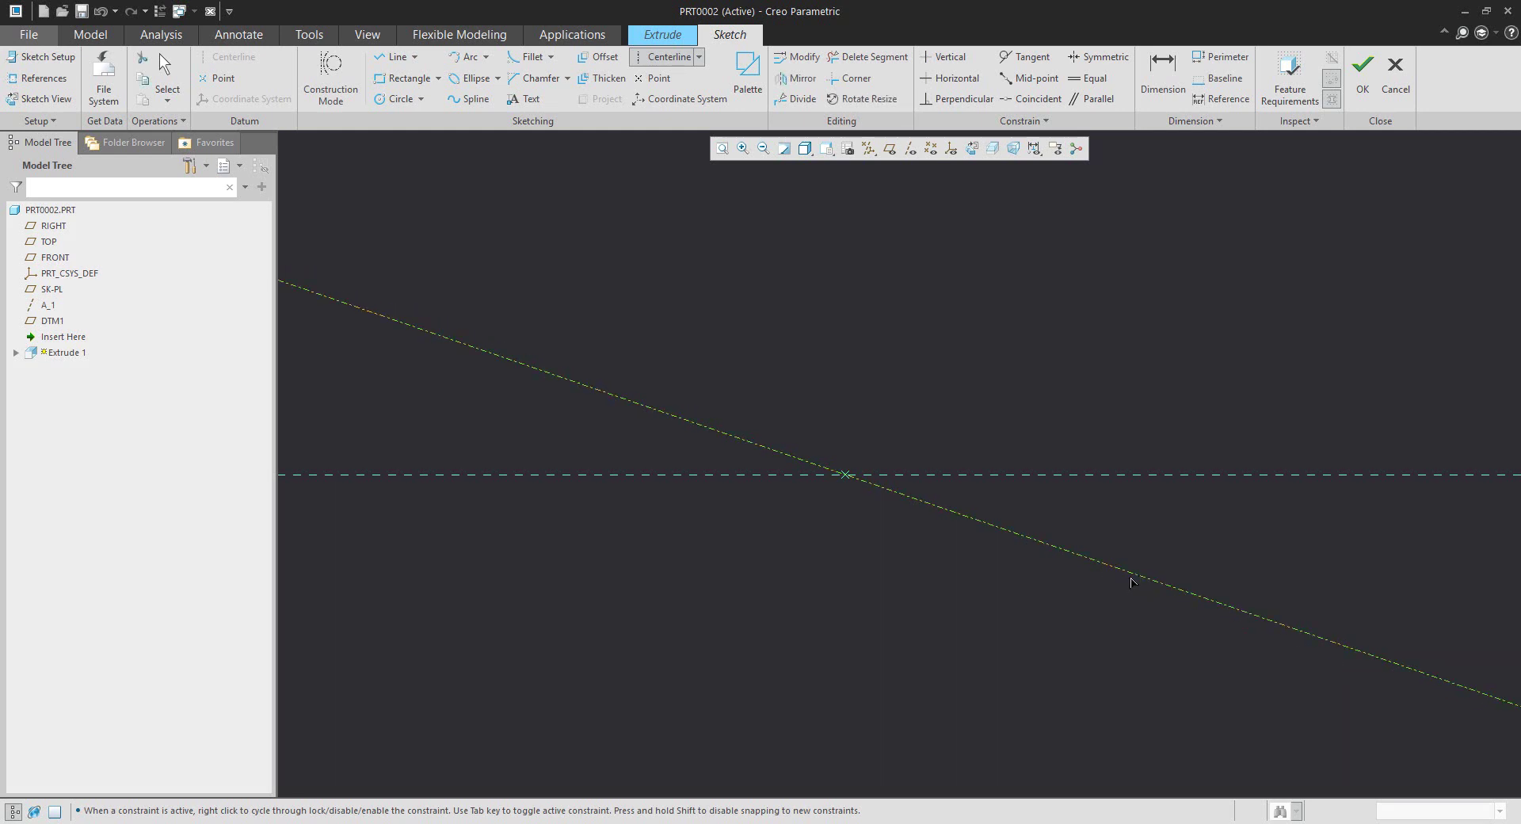
pyautogui.middleClick(1148, 531)
pyautogui.doubleClick(1069, 504)
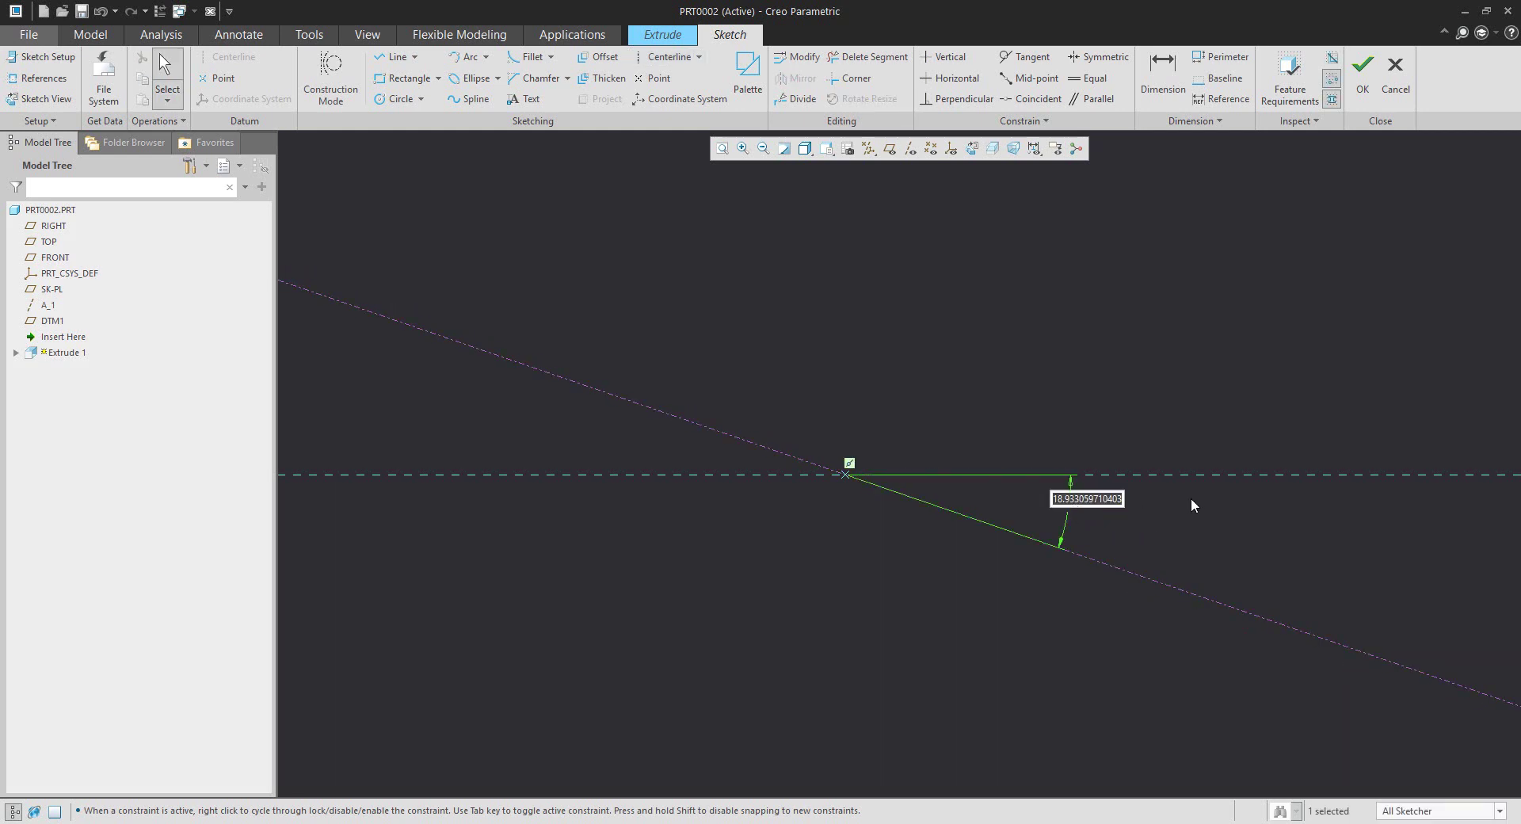
pyautogui.write('15')
pyautogui.press('Return')
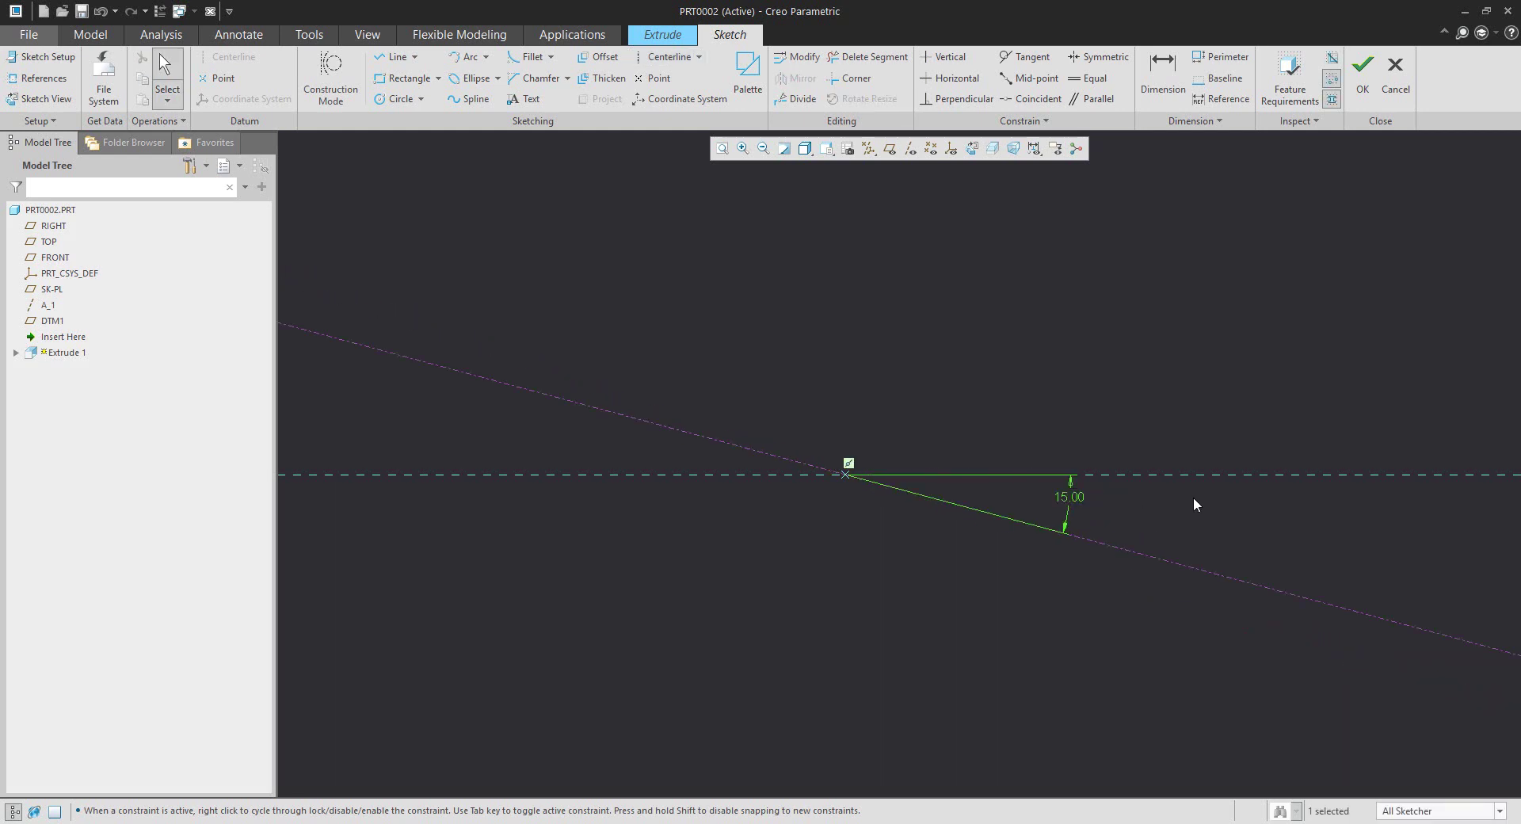
# - Draw a center-and-ends arc of about 24 radius around the axis point, from the horizontal reference down to the angled centerline
pyautogui.keyDown('shift'); pyautogui.moveTo(1164, 507); pyautogui.dragTo(1085, 501, button='middle'); pyautogui.keyUp('shift')
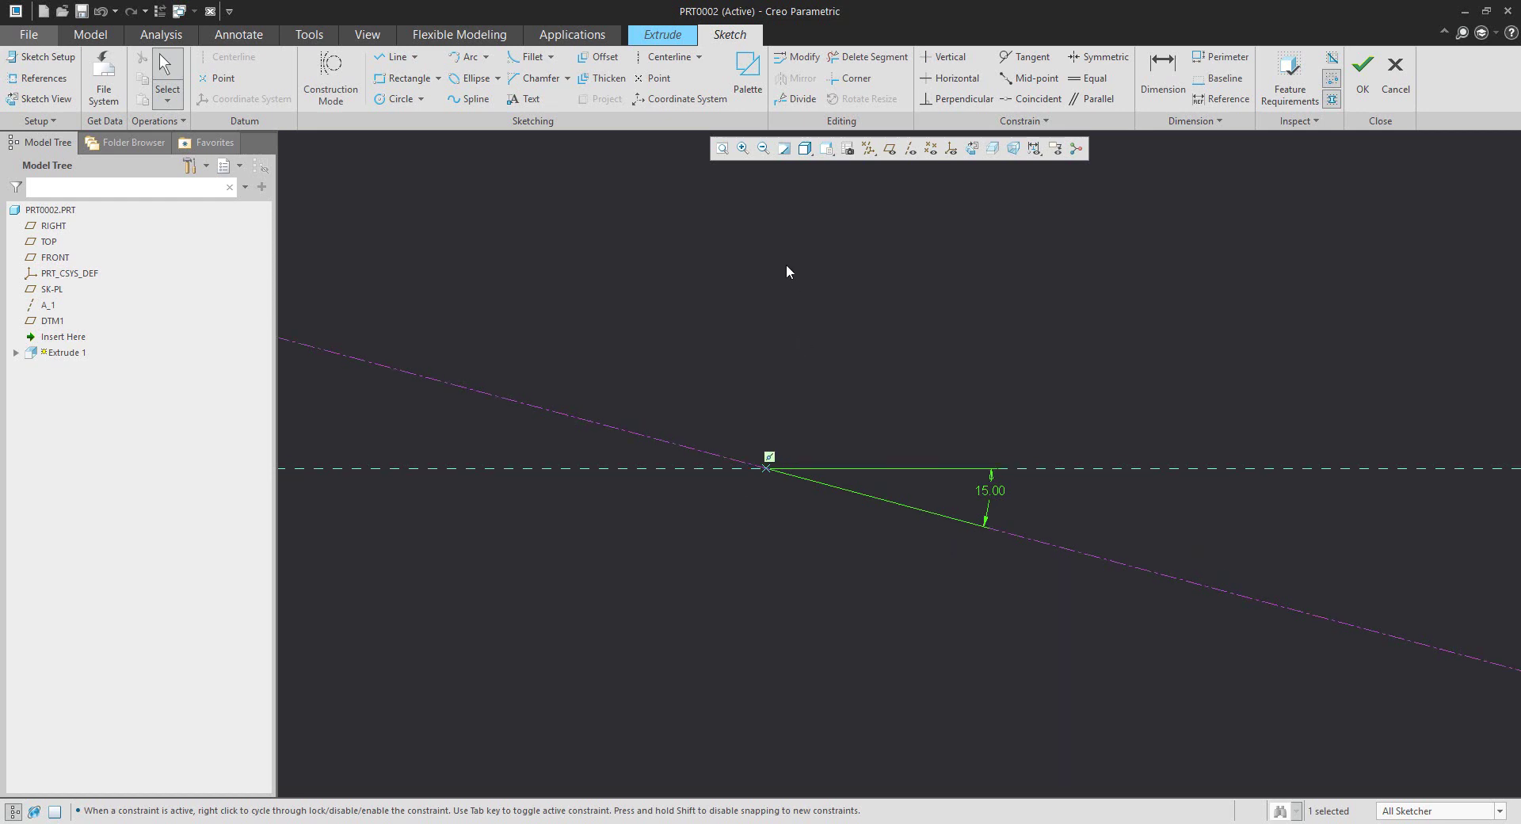
pyautogui.click(486, 56)
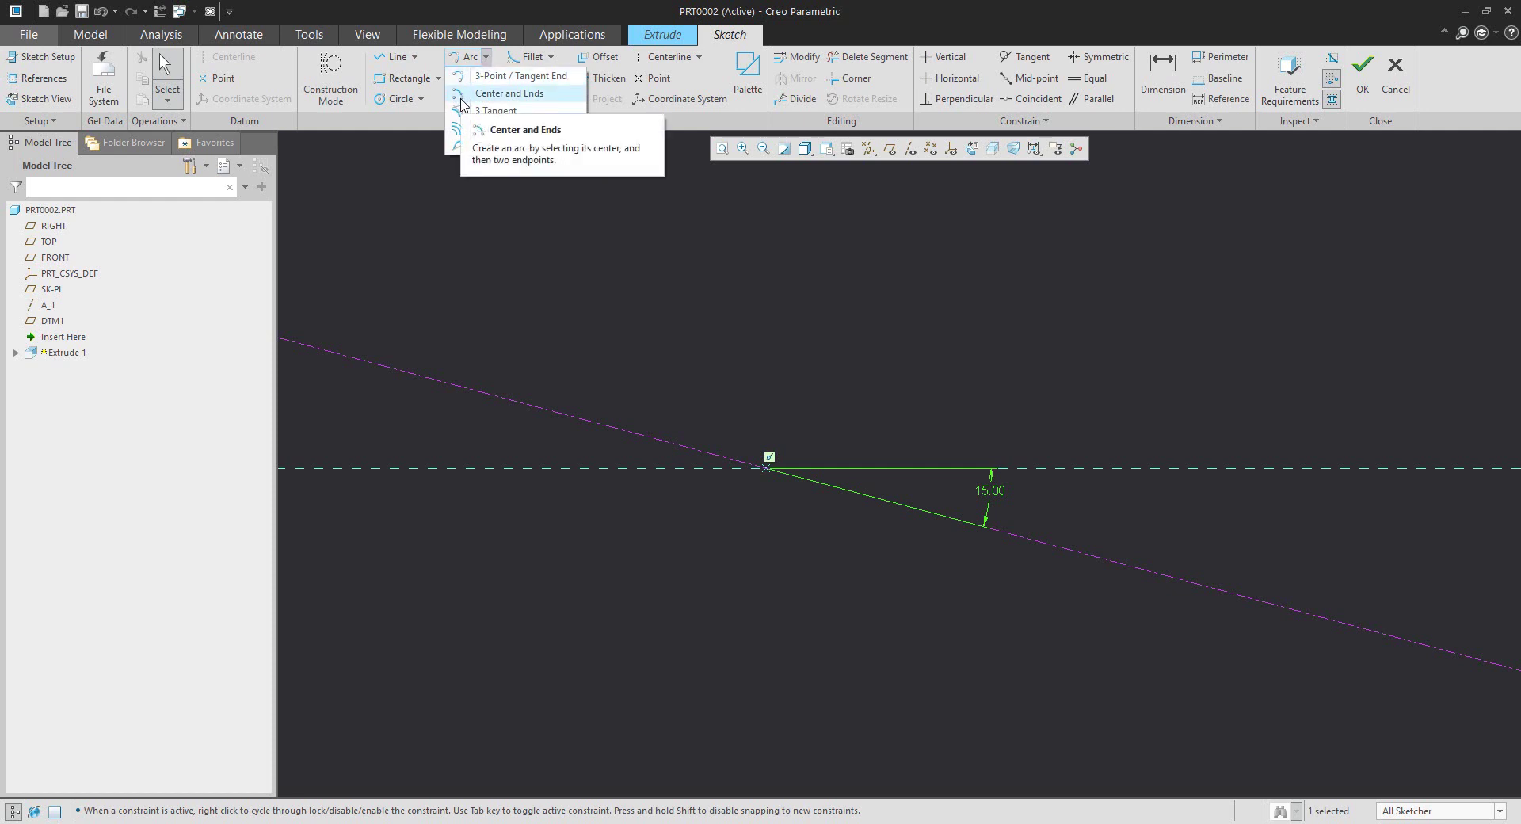
pyautogui.click(507, 93)
pyautogui.click(766, 468)
pyautogui.click(1042, 468)
pyautogui.click(1036, 542)
pyautogui.middleClick(1071, 608)
pyautogui.scroll(-4, 925, 591)
pyautogui.scroll(3, 926, 594)
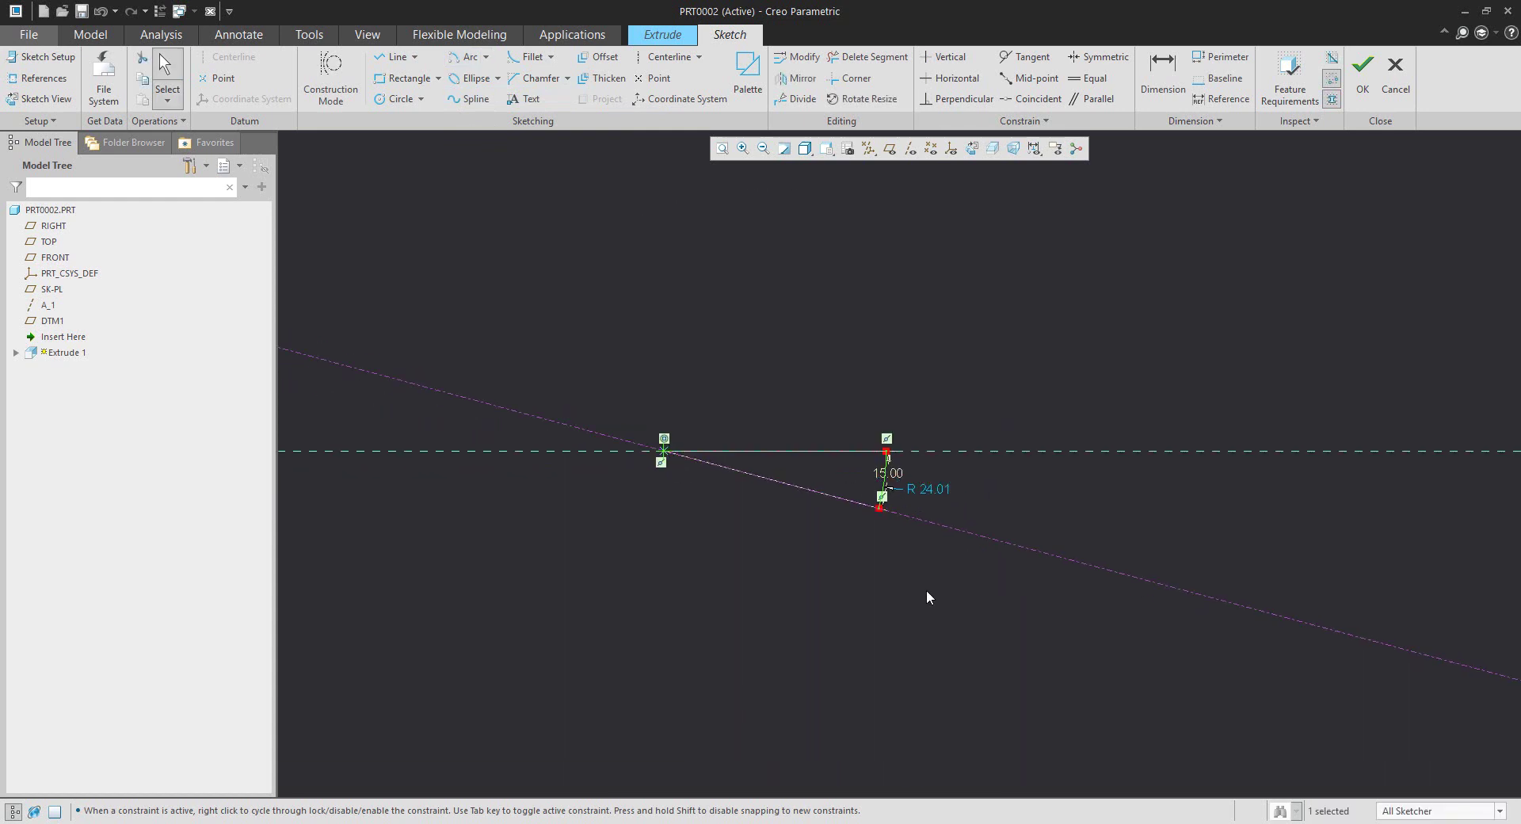
# - Set the arc's radius to 75
pyautogui.doubleClick(929, 489)
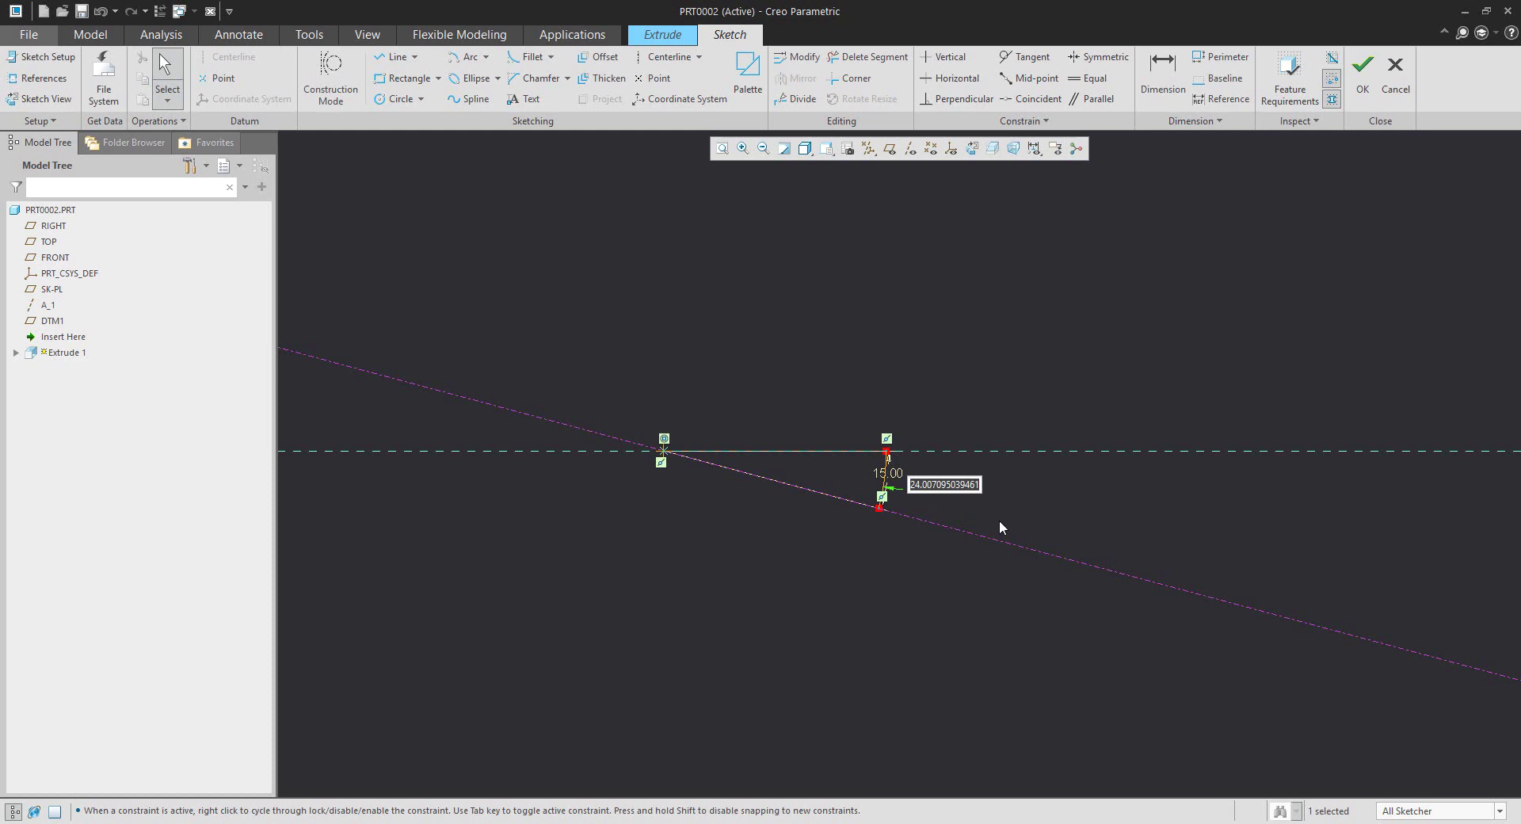
pyautogui.write('75')
pyautogui.press('Return')
# - Draw a line outward along the horizontal reference from the arc's upper endpoint
pyautogui.scroll(-4, 871, 587)
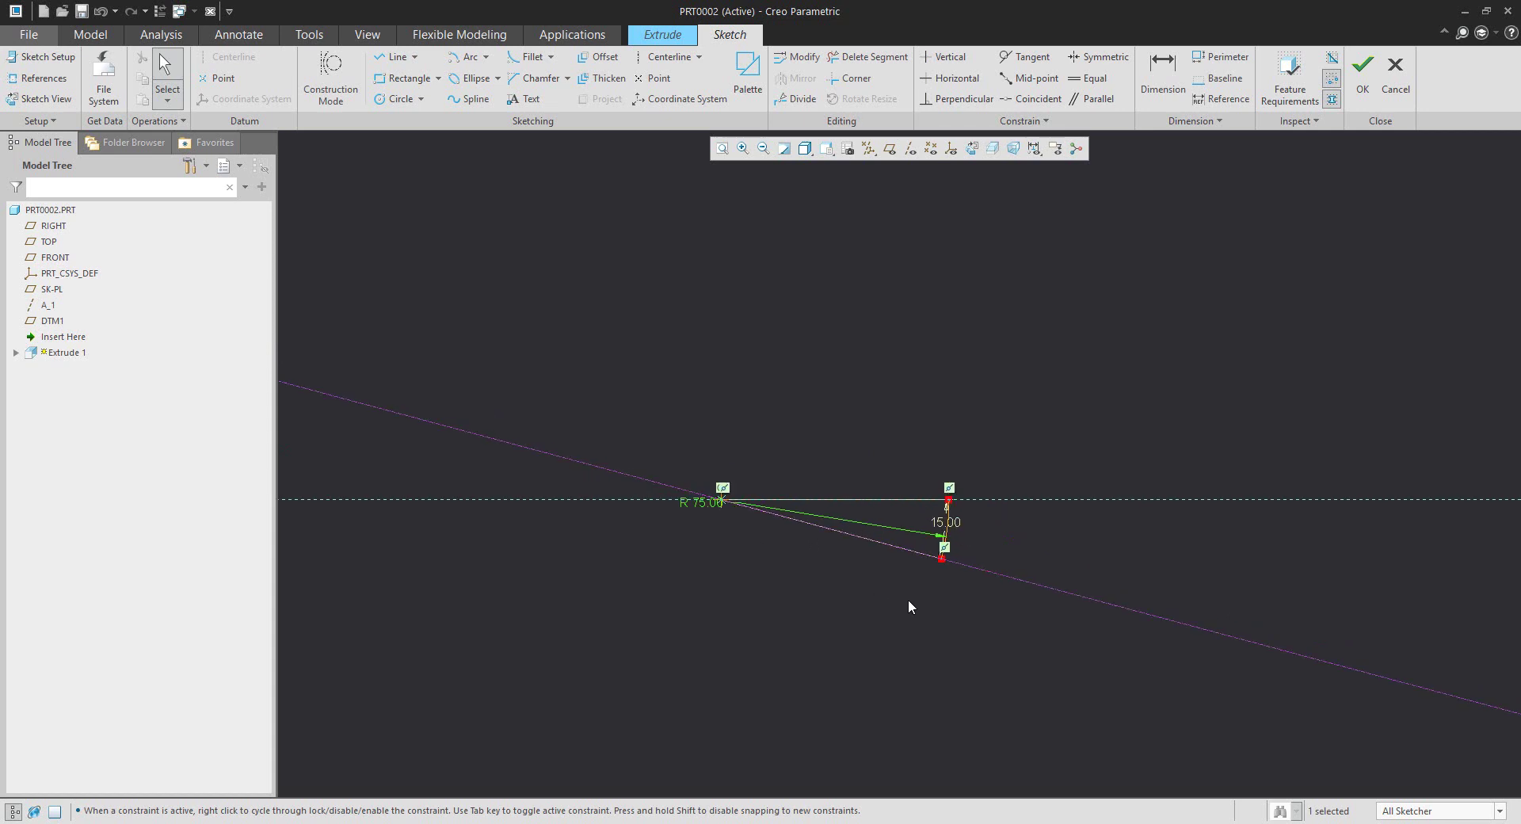
pyautogui.scroll(-1, 973, 626)
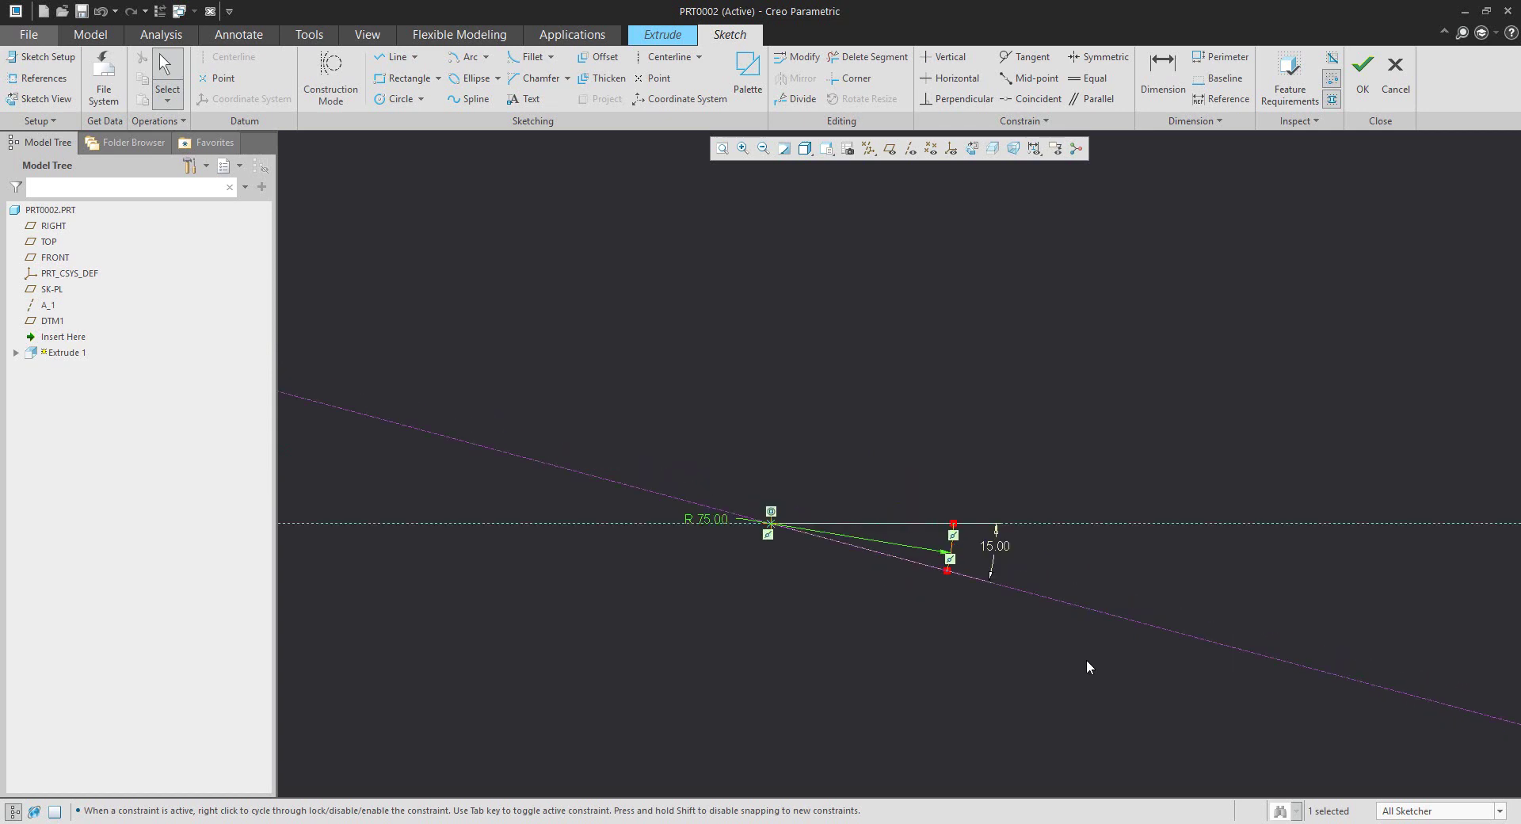
pyautogui.click(376, 63)
pyautogui.click(953, 523)
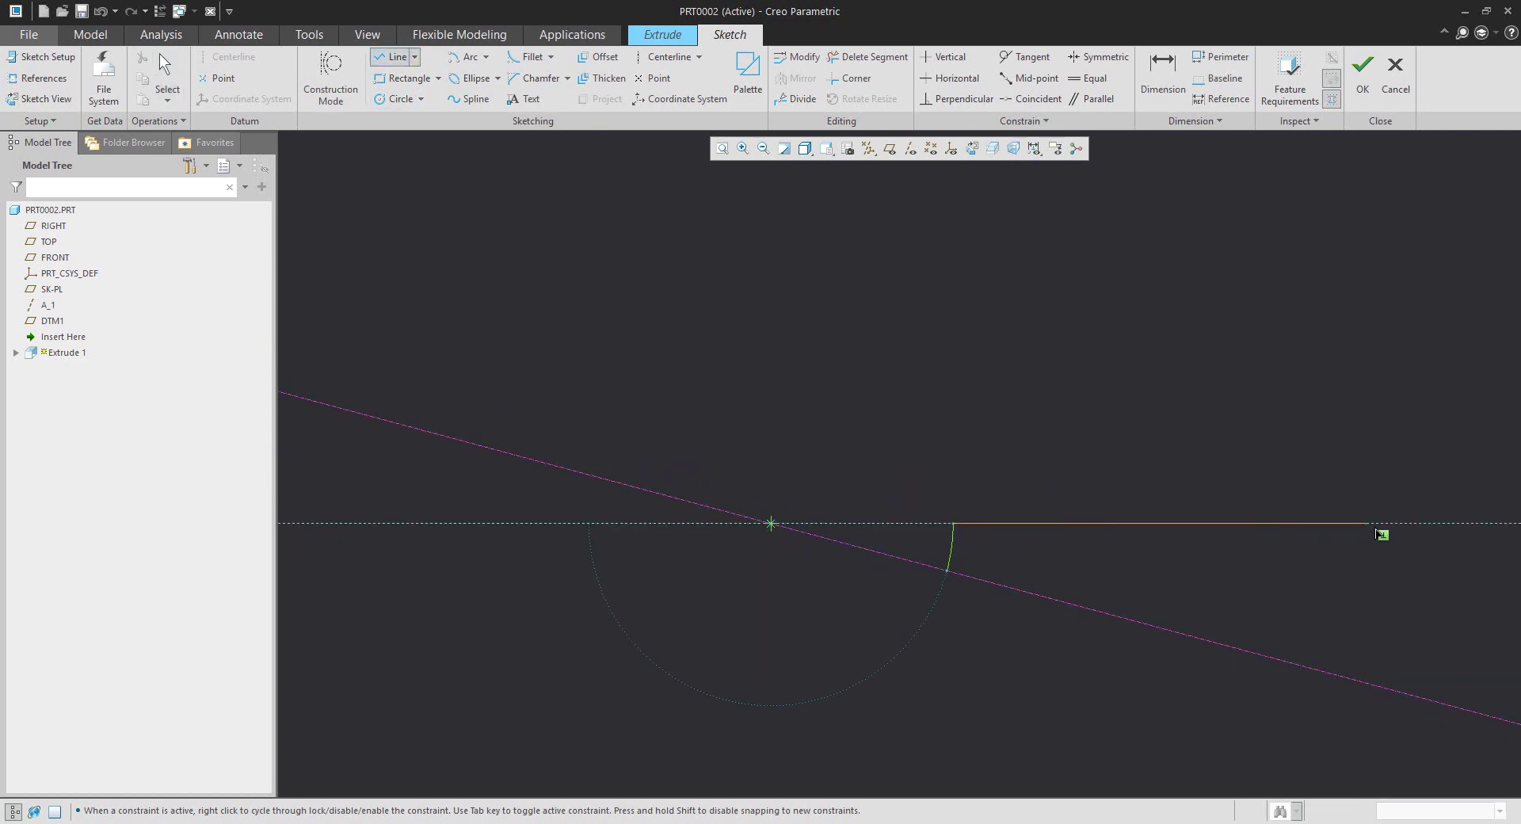
pyautogui.click(1407, 524)
pyautogui.middleClick(1407, 567)
# - Draw a concentric outer arc of about 262 radius from the line's outer end to the angled centerline
pyautogui.click(468, 57)
pyautogui.click(771, 523)
pyautogui.click(1407, 524)
pyautogui.click(1385, 687)
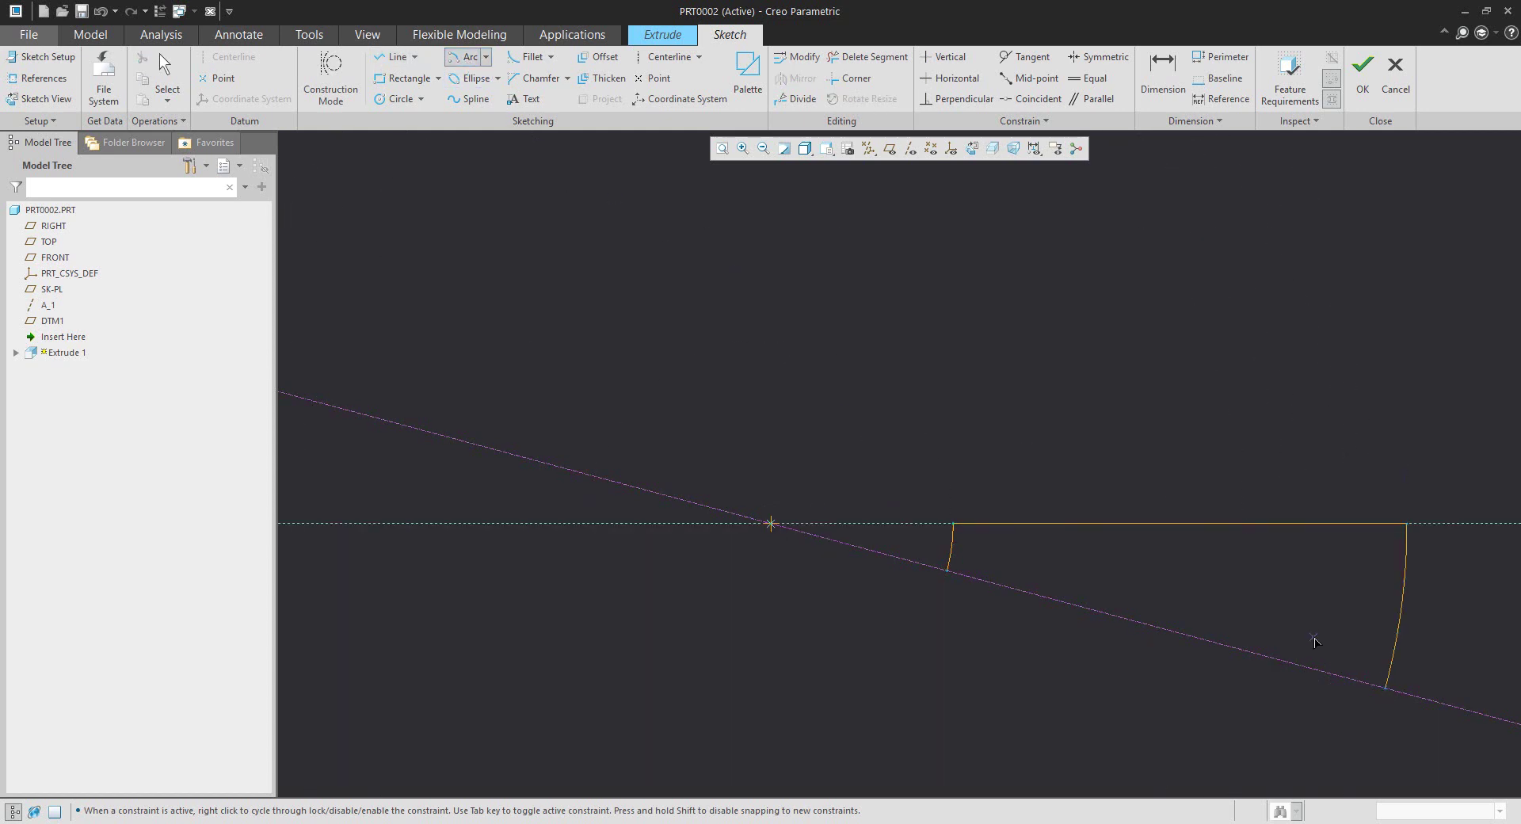
pyautogui.middleClick(1315, 642)
# - Close the step profile with a line along the angled centerline joining the lower ends of both arcs
pyautogui.click(393, 57)
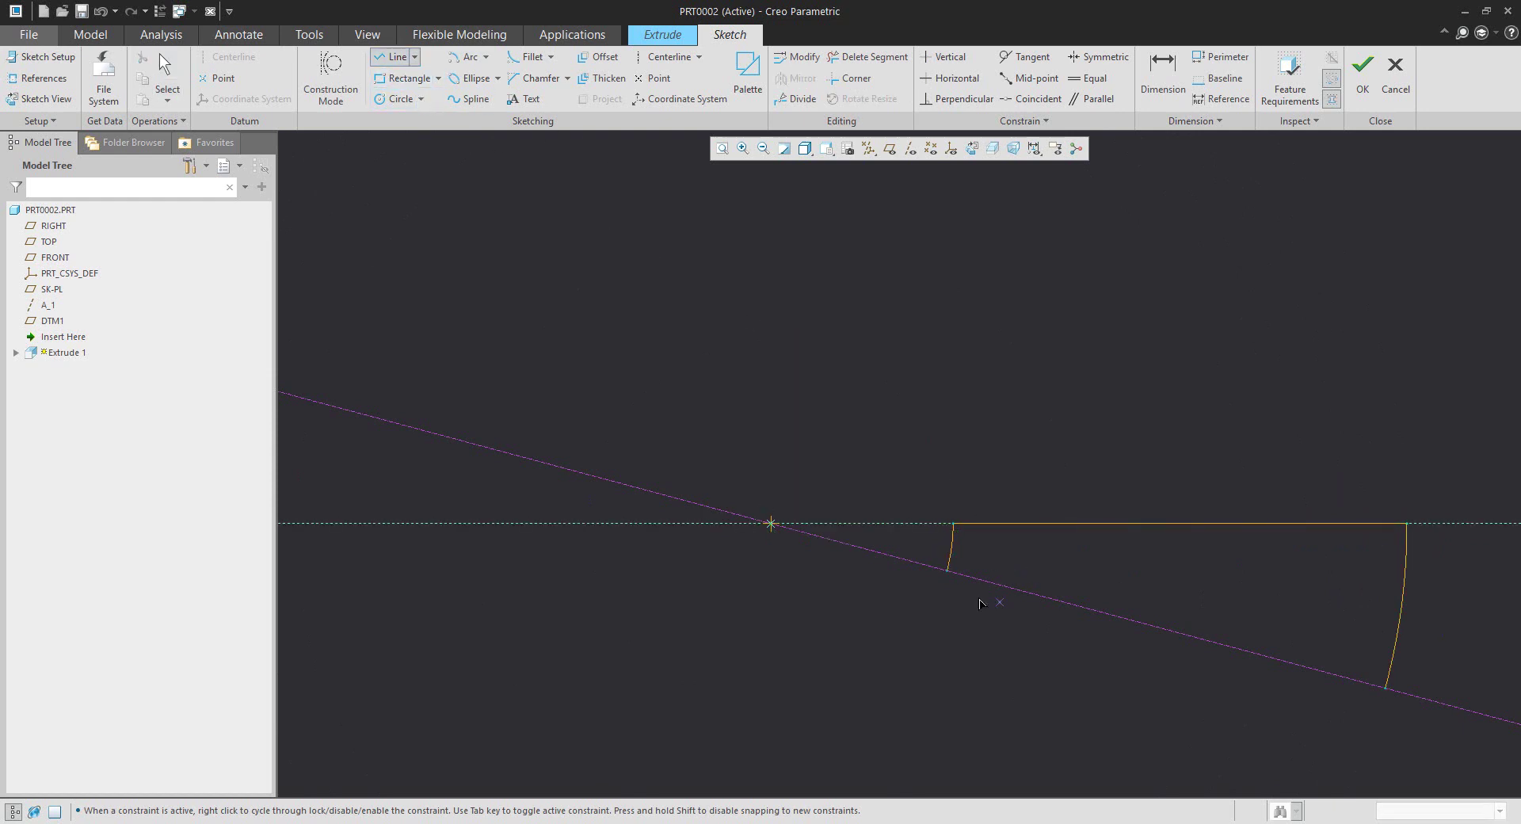
pyautogui.click(947, 570)
pyautogui.click(1385, 687)
pyautogui.middleClick(1294, 609)
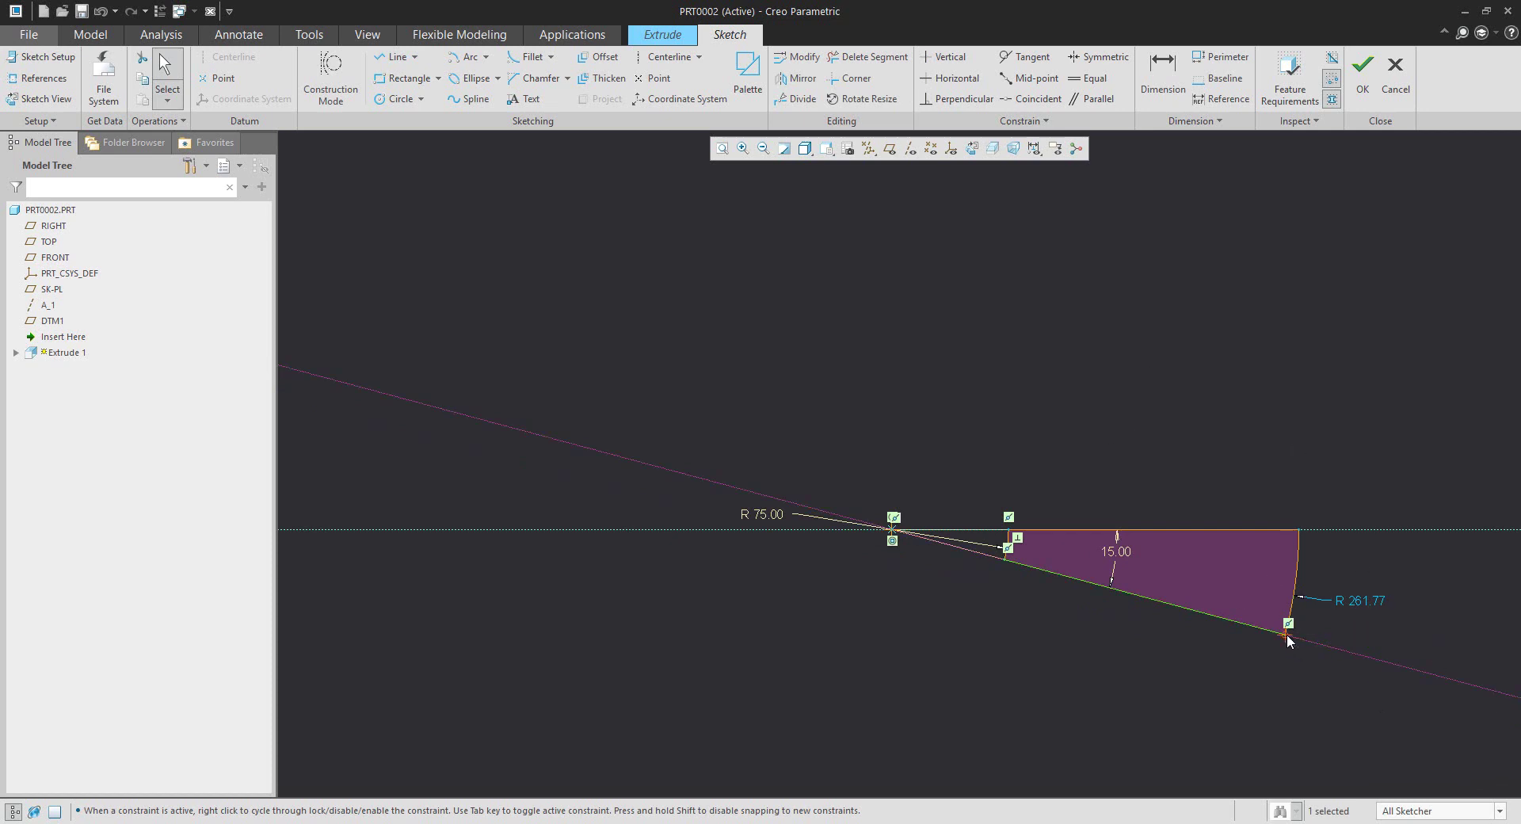
# - Set the outer arc's radius to 300 and finish the sketch
pyautogui.doubleClick(1360, 600)
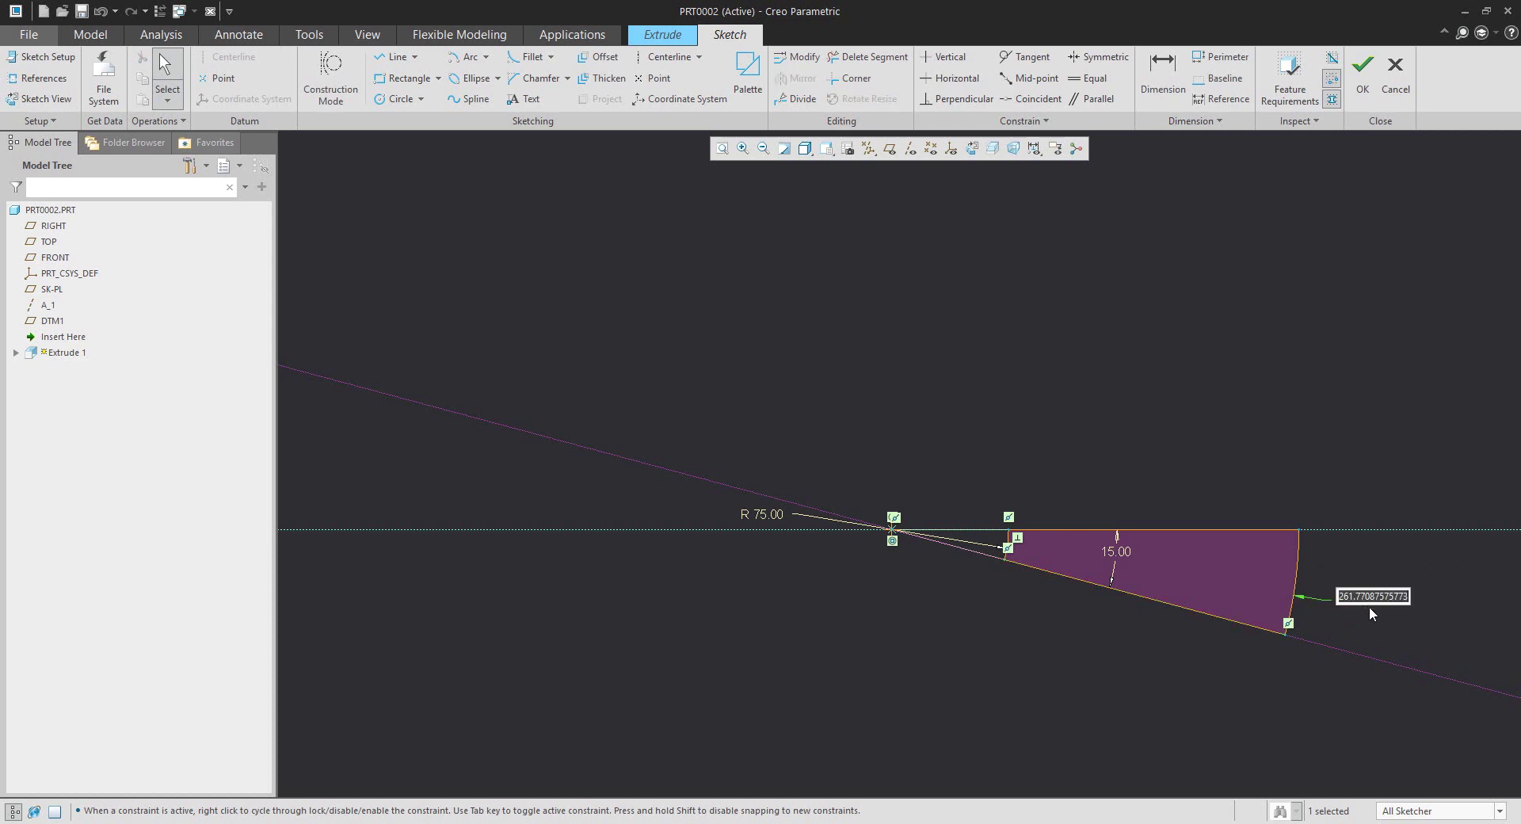
pyautogui.write('300')
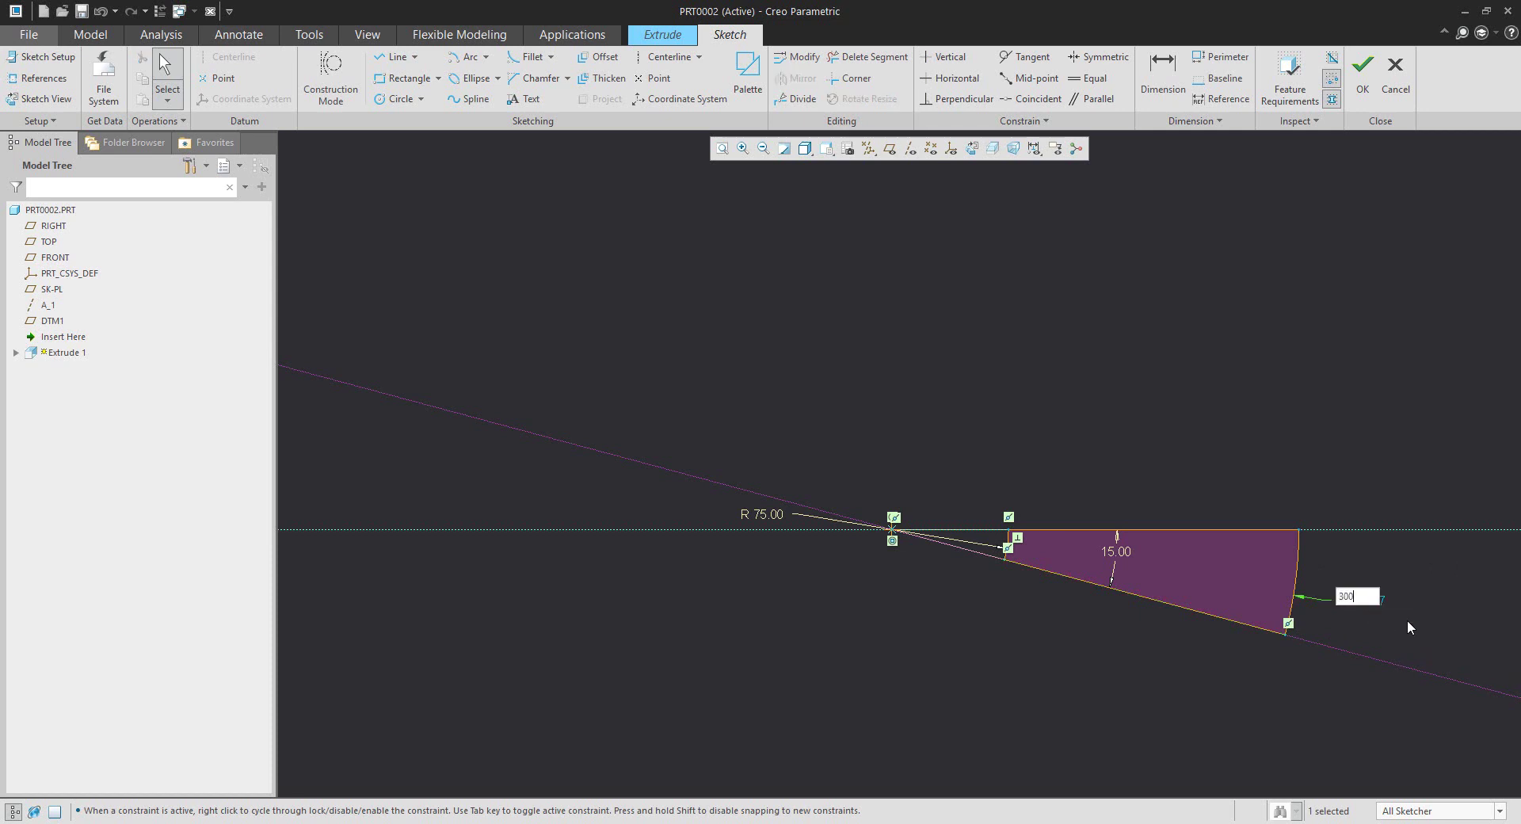
pyautogui.press('Return')
pyautogui.scroll(1, 992, 561)
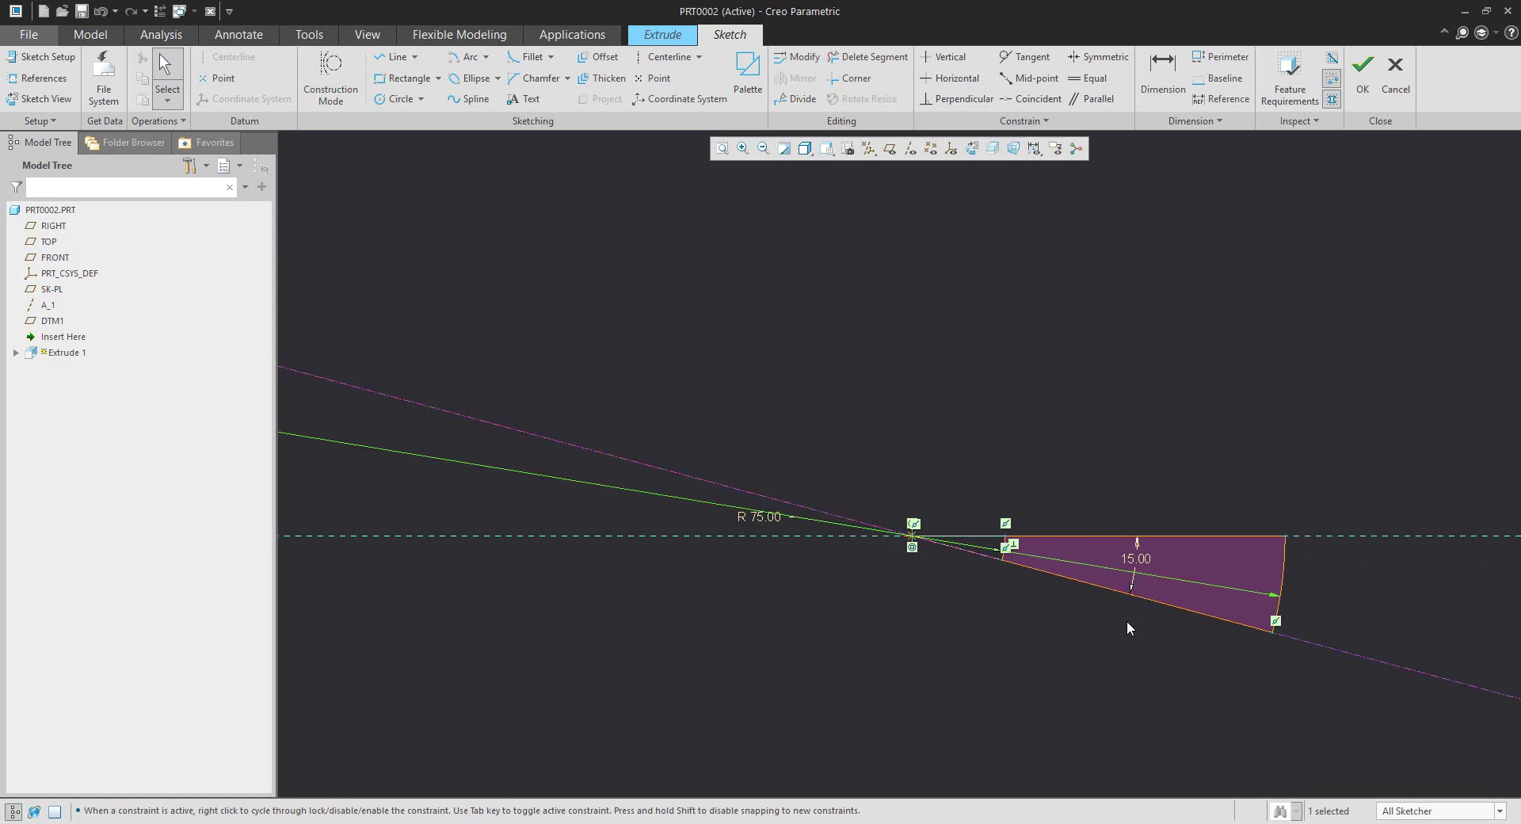
pyautogui.scroll(-2, 1125, 623)
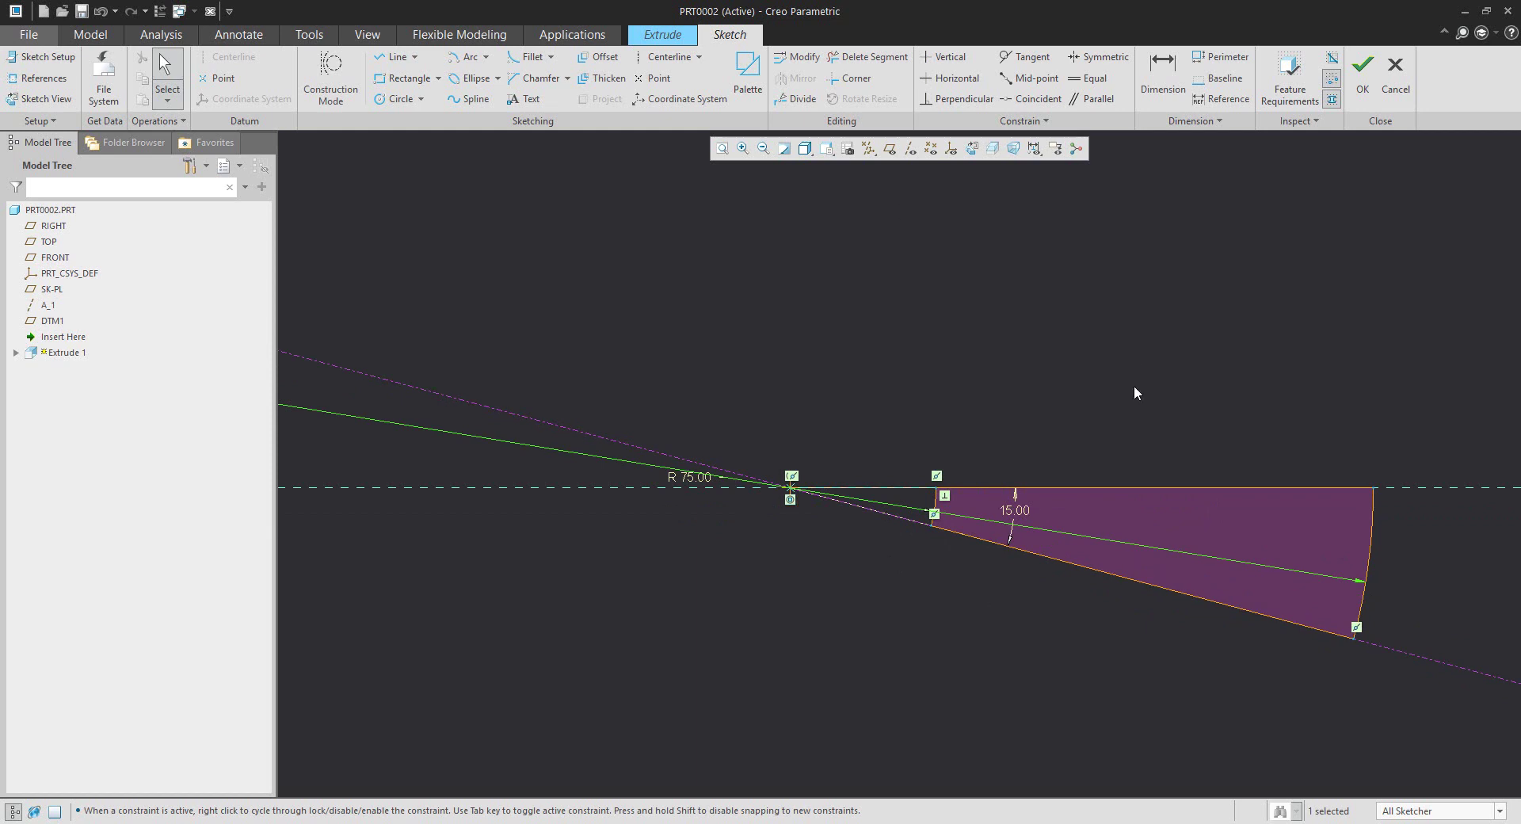
pyautogui.click(1363, 67)
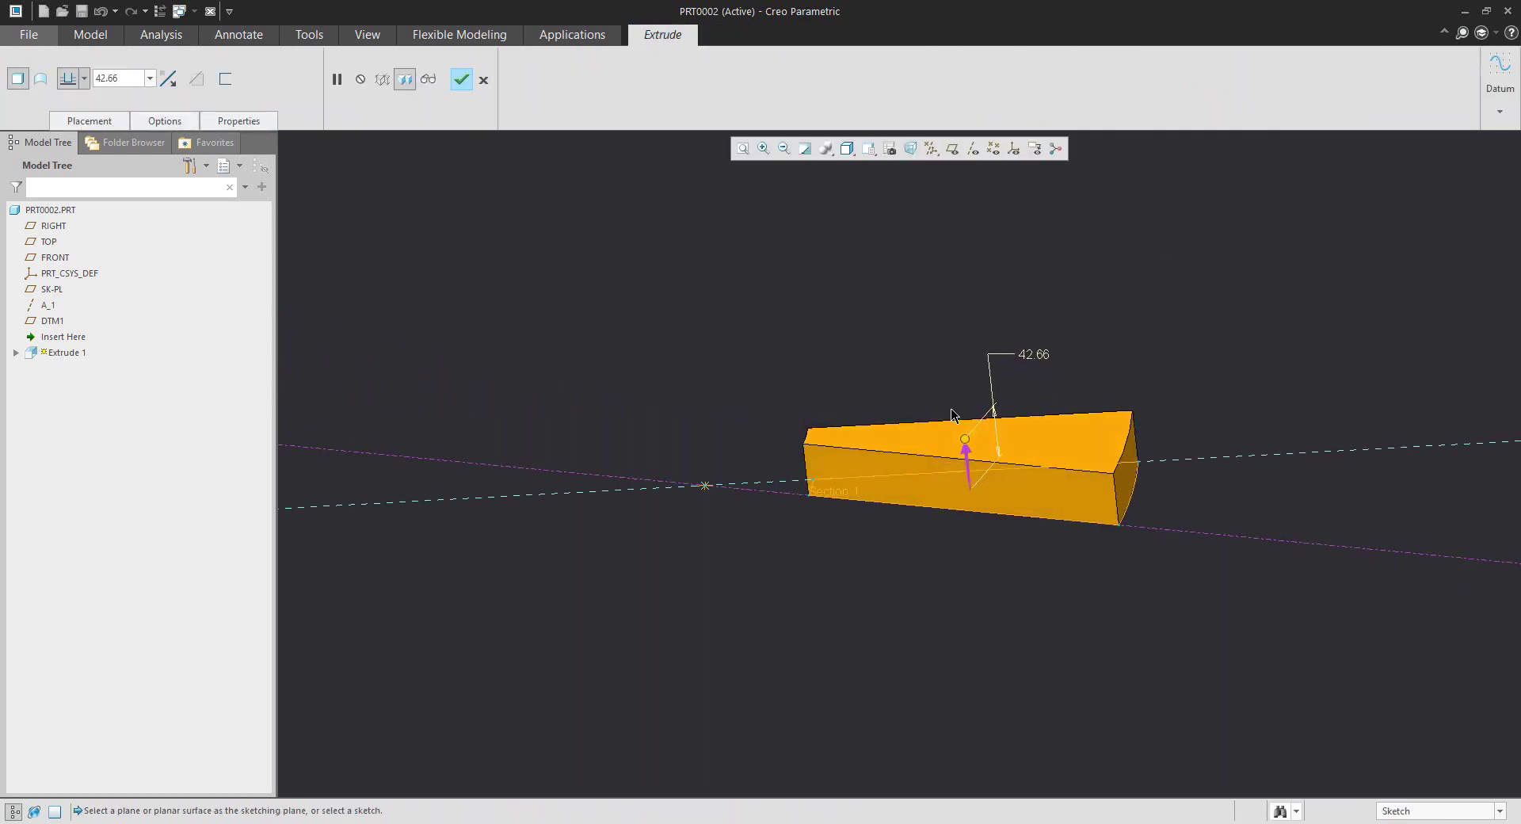
# - Extrude the wedge profile downward from the sketch plane to a depth of 10 and complete the feature
pyautogui.moveTo(968, 445); pyautogui.dragTo(979, 534)
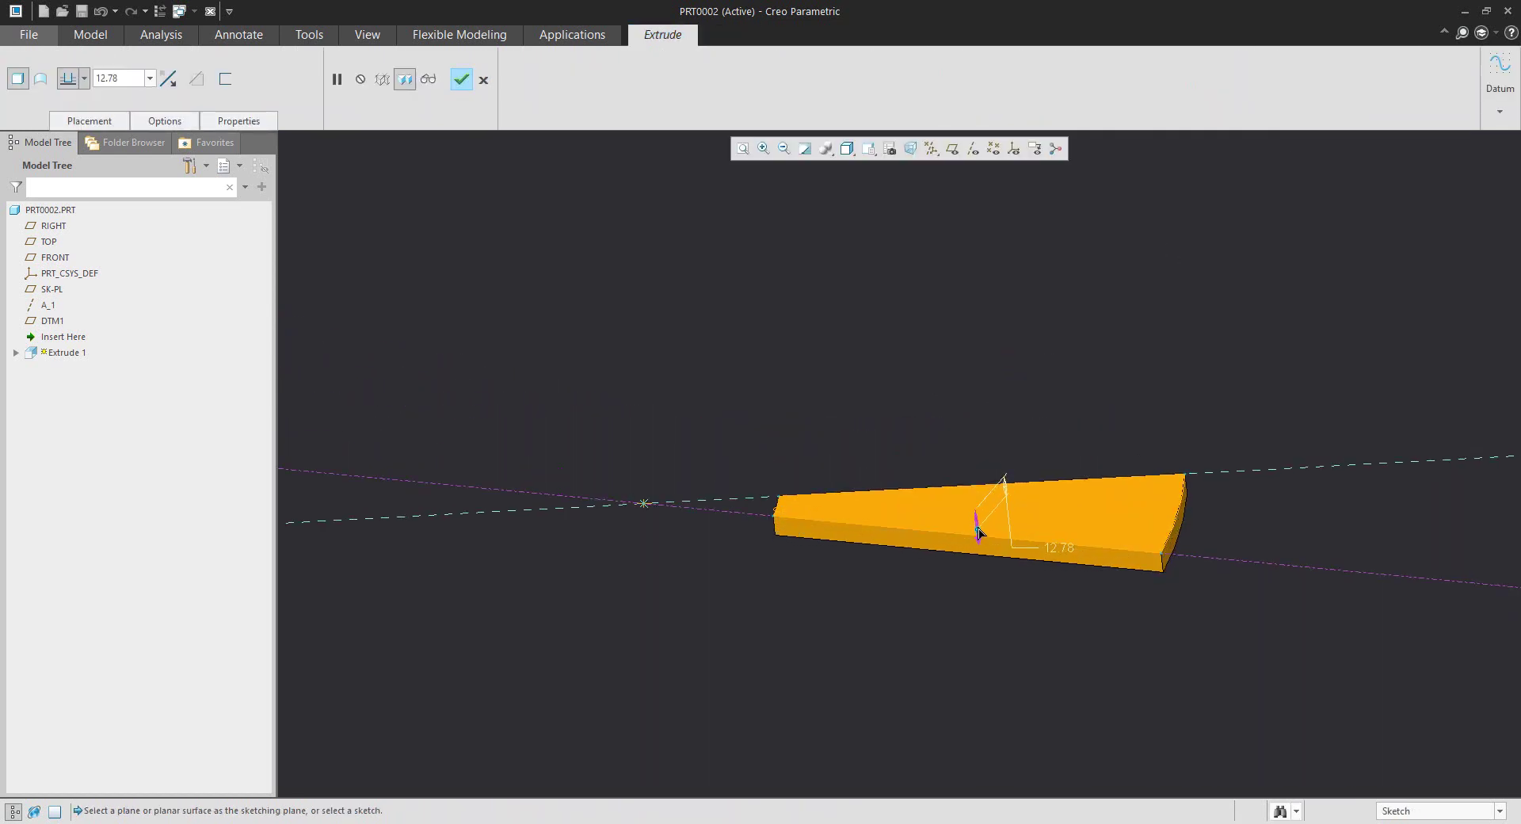
pyautogui.doubleClick(1058, 549)
pyautogui.write('10')
pyautogui.press('Return')
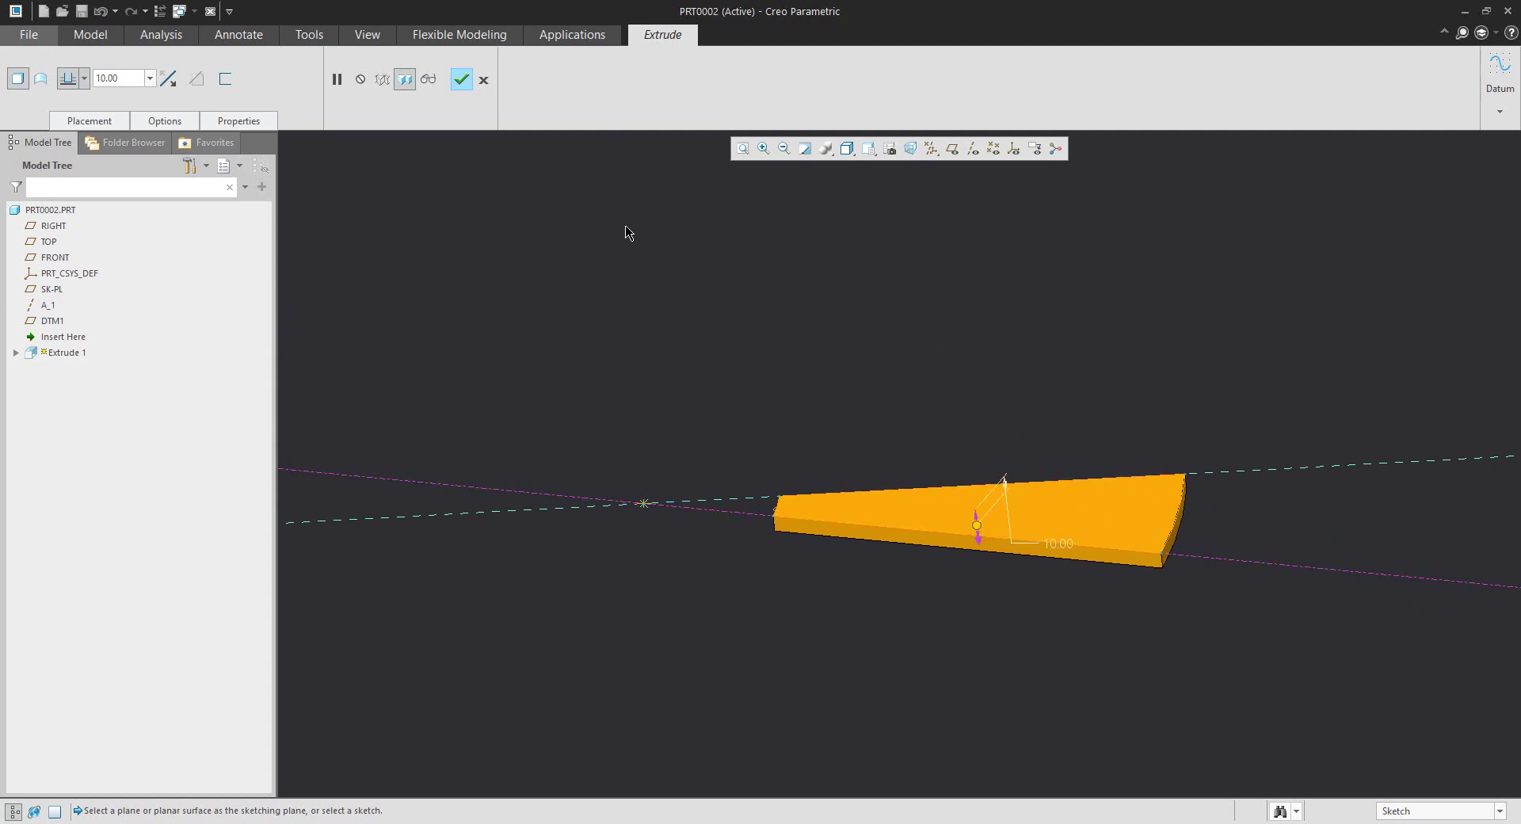
pyautogui.click(463, 79)
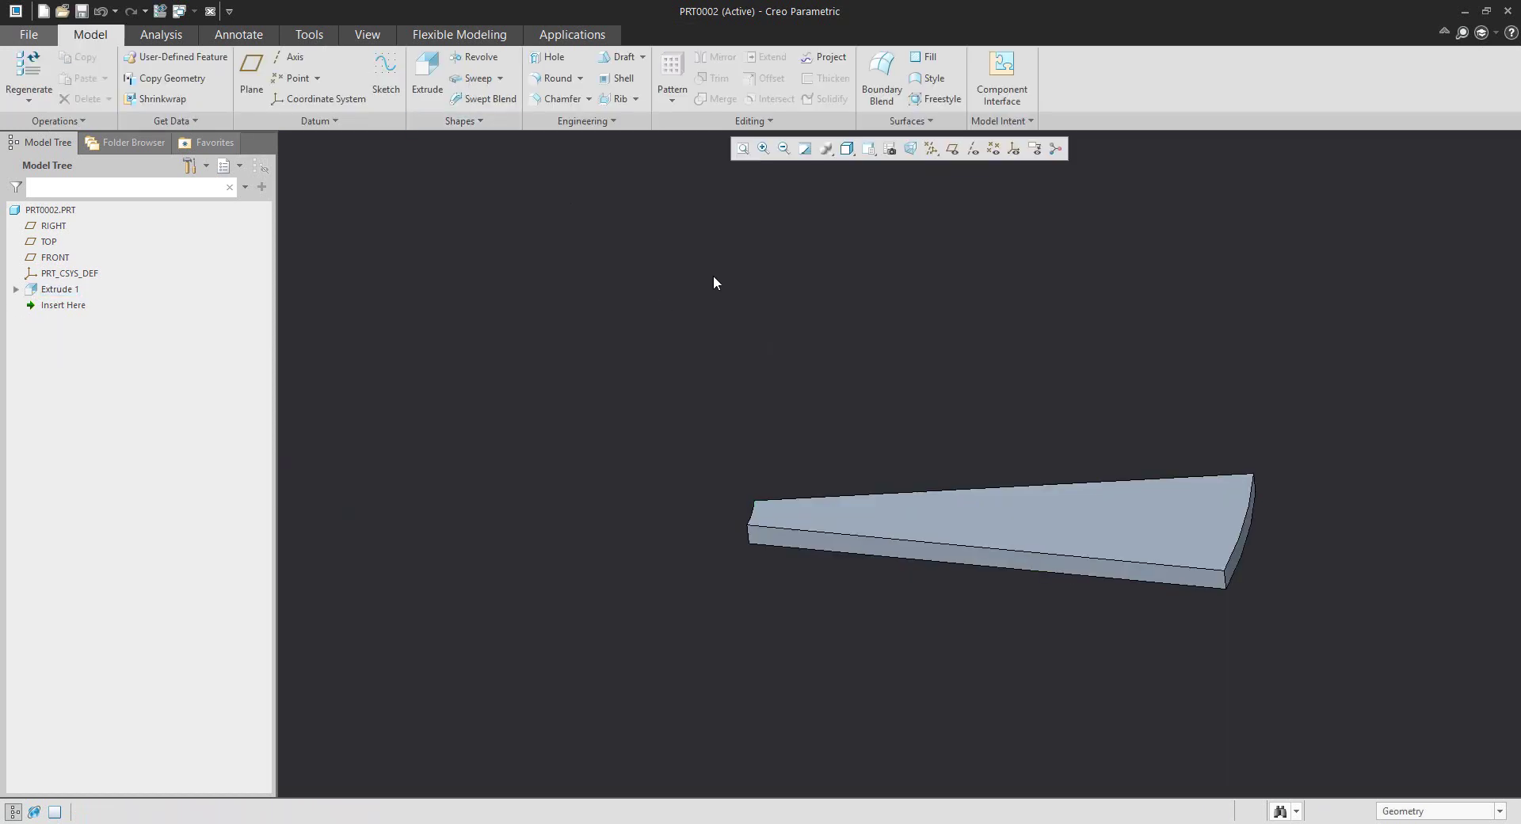
# - Examine the section and the datum features SK-PL, A_1 and DTM1 embedded in Extrude 1
pyautogui.click(15, 290)
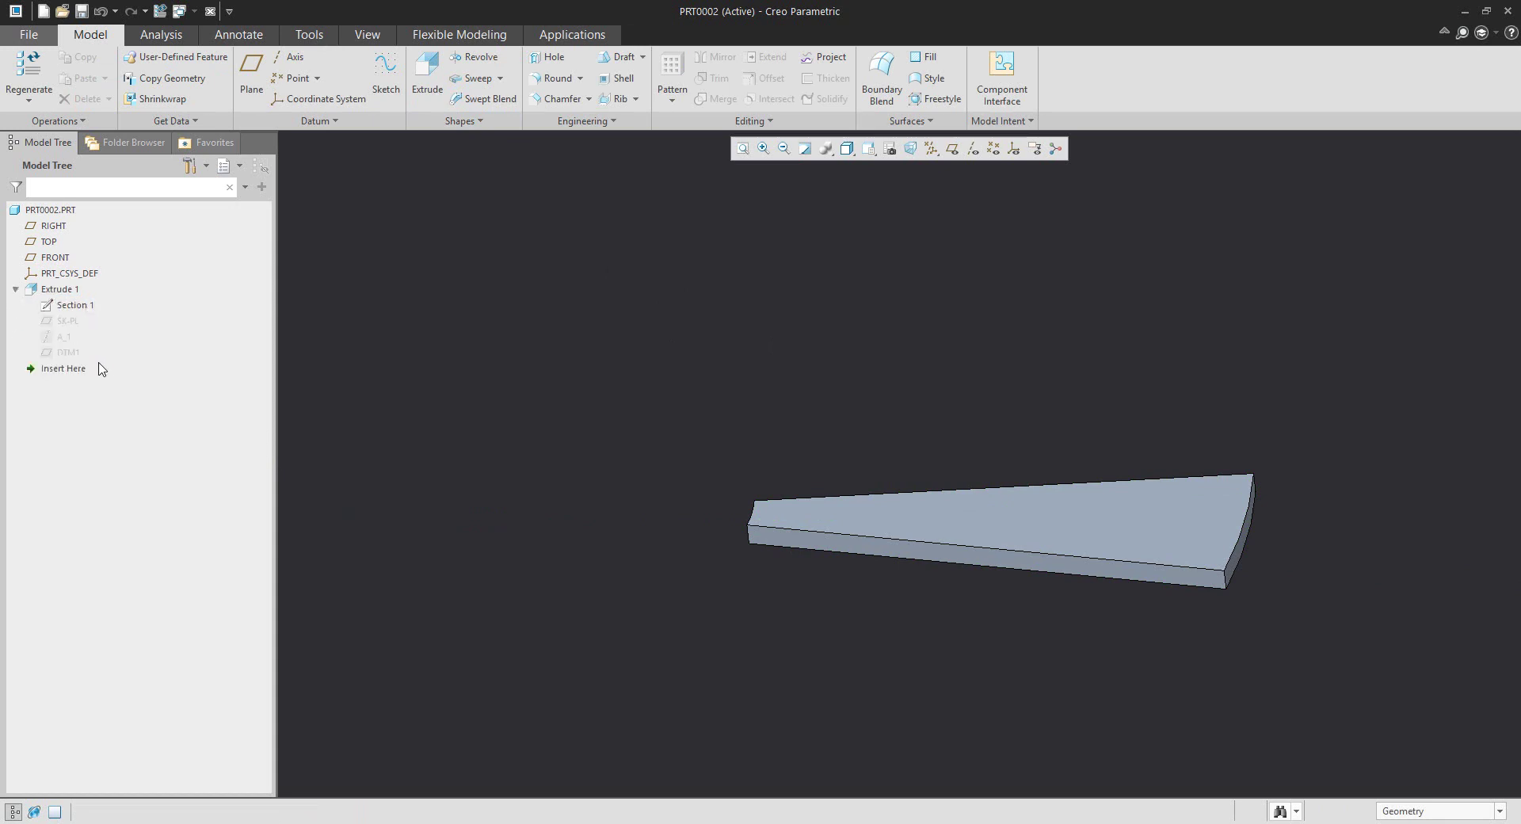
pyautogui.click(71, 325)
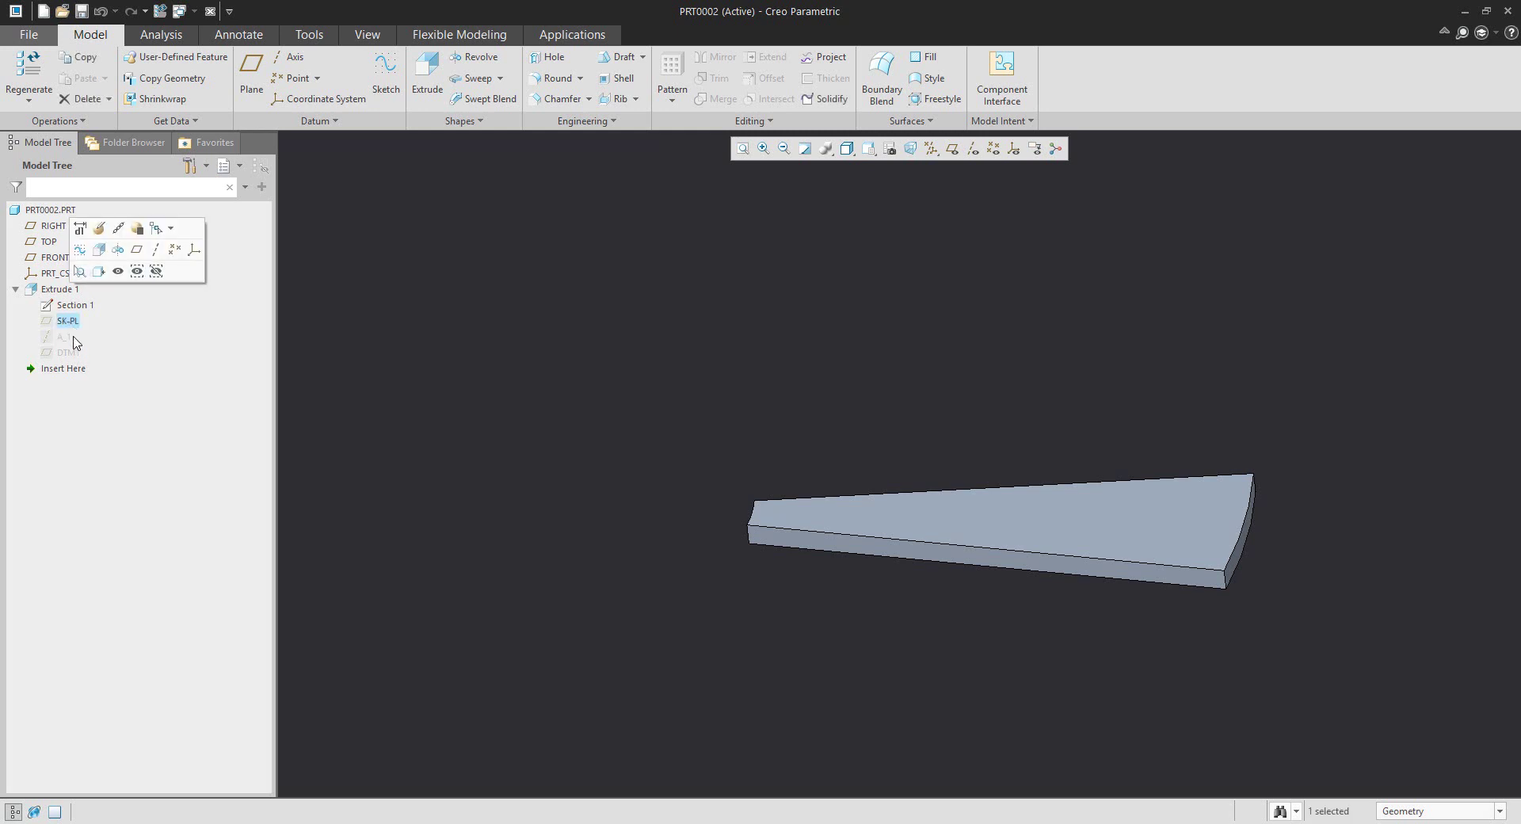
pyautogui.click(70, 353)
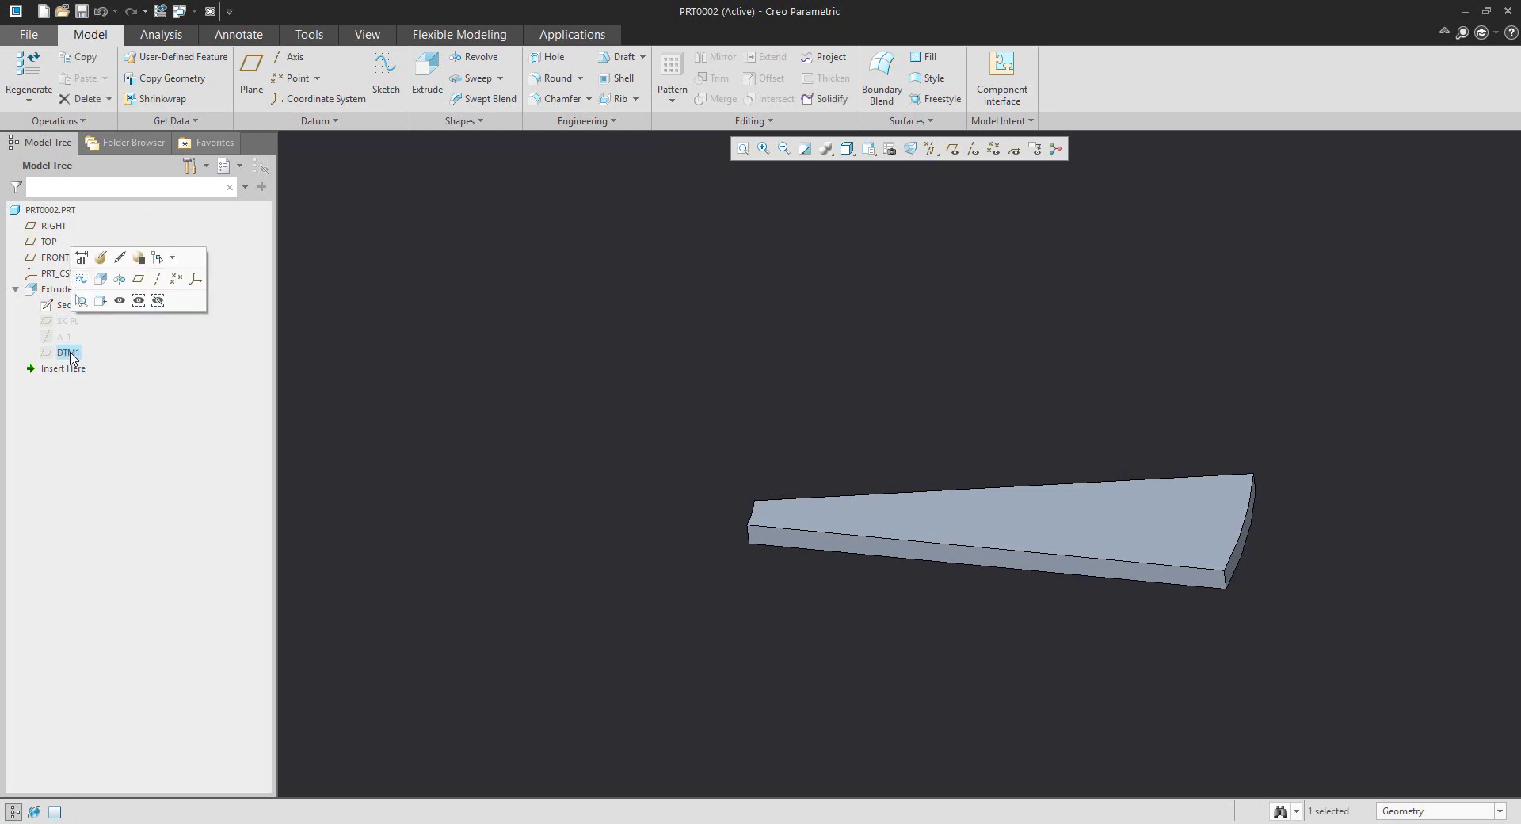
pyautogui.click(64, 340)
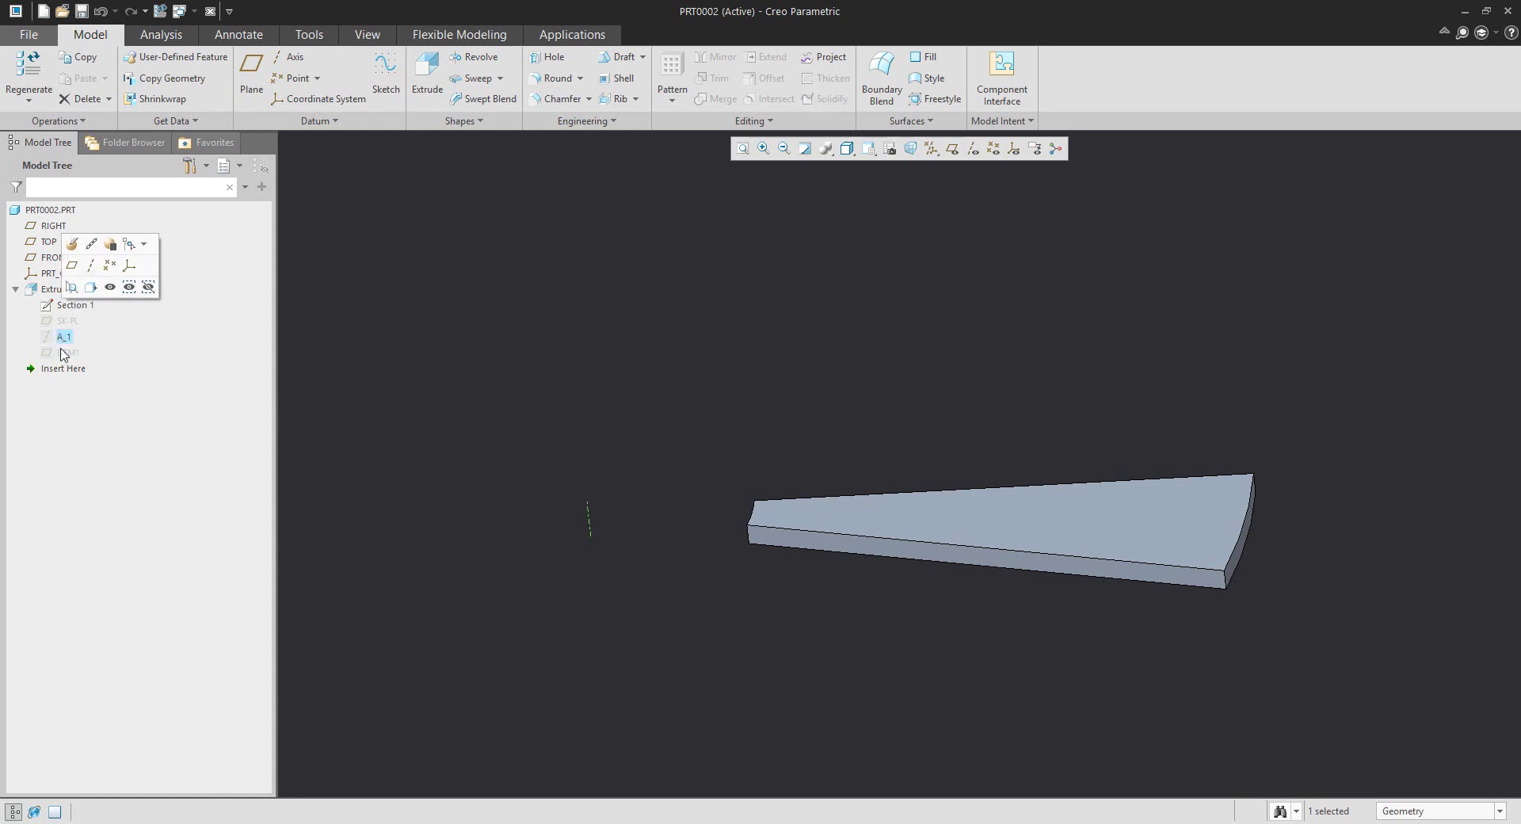
pyautogui.click(342, 409)
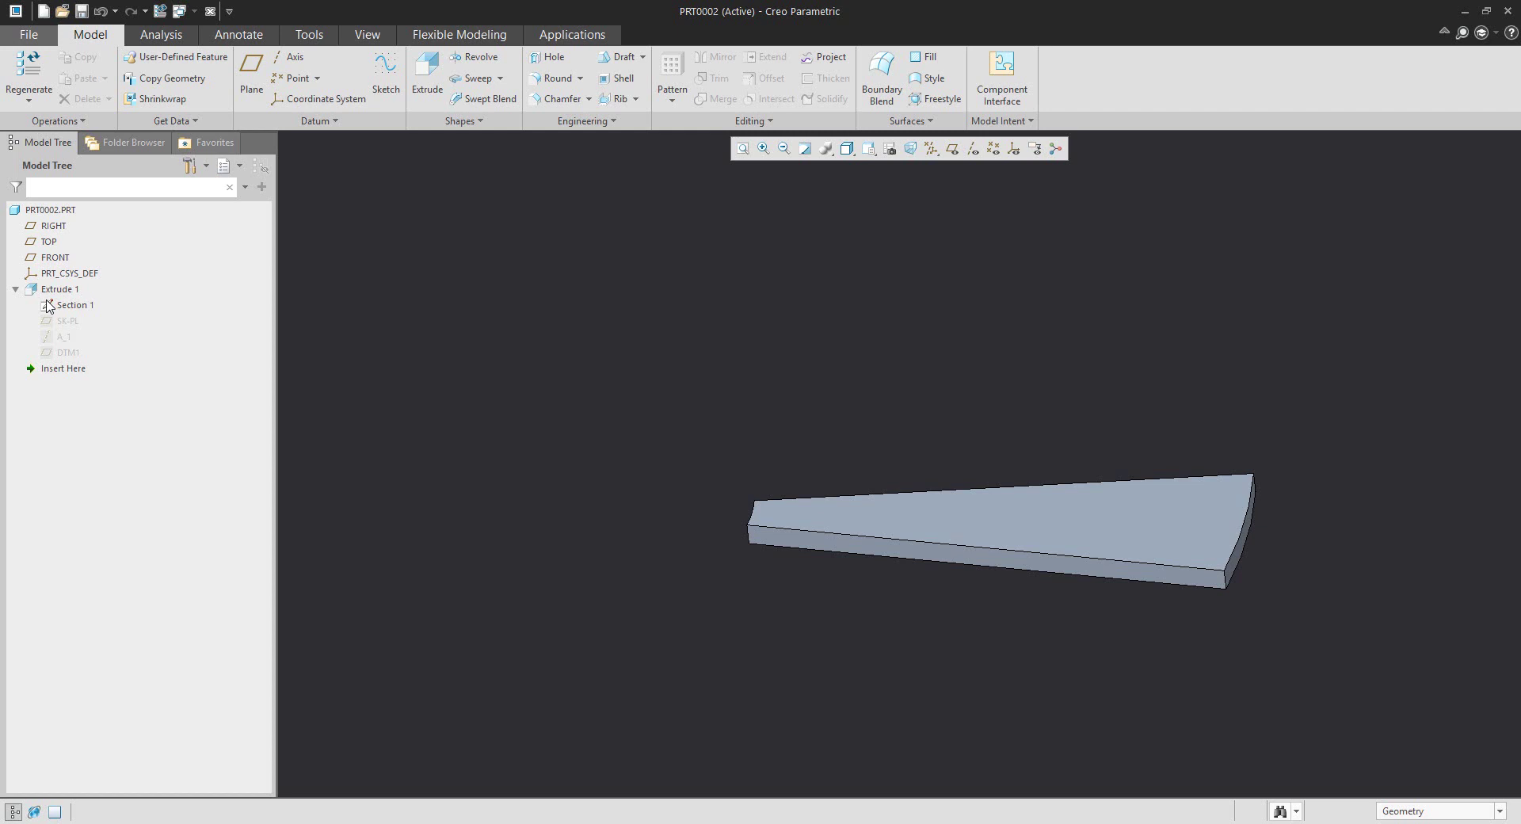
pyautogui.click(16, 289)
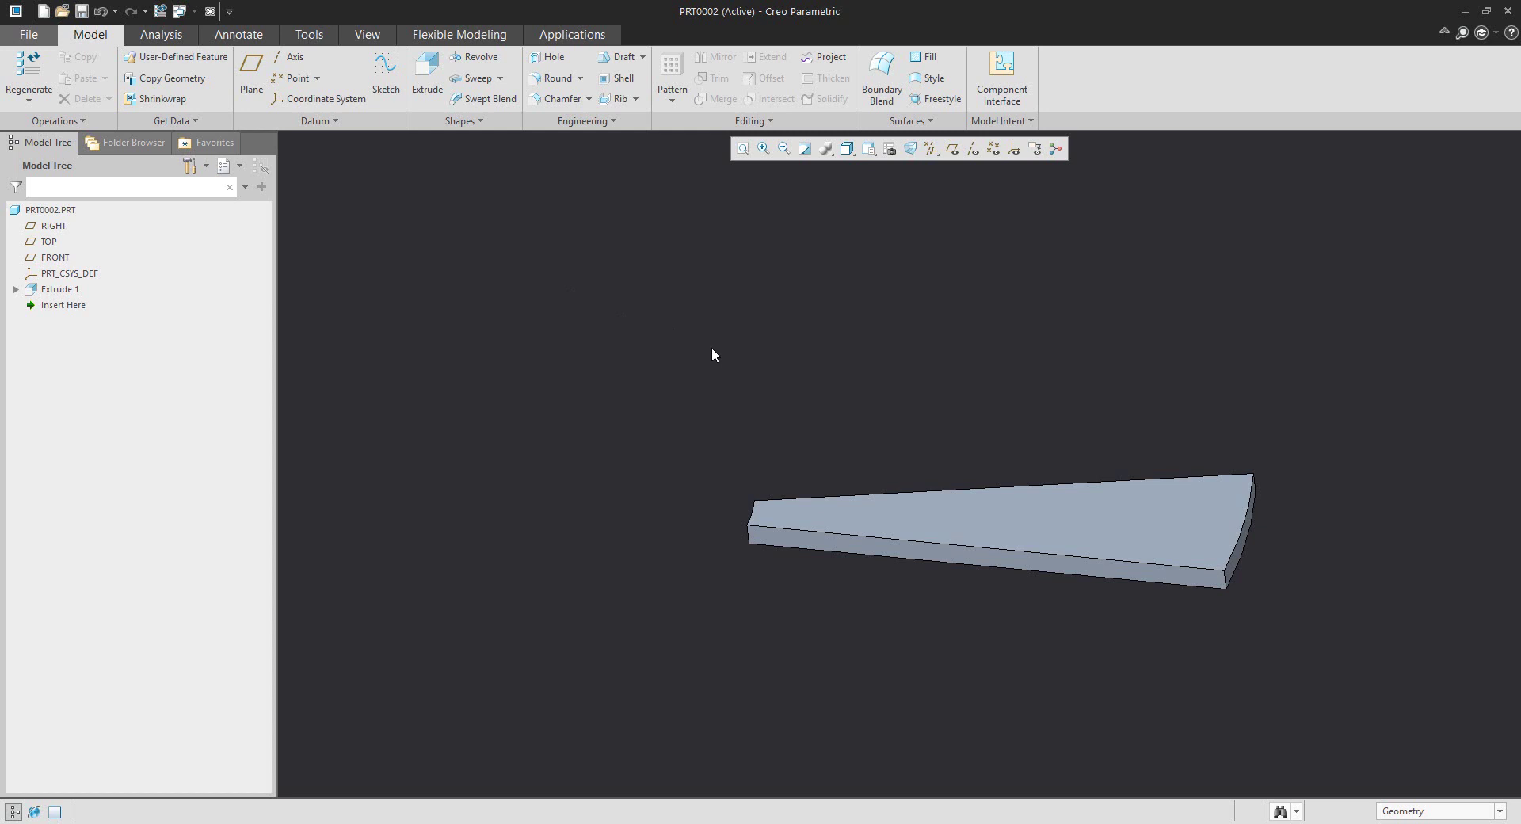
# - Start a dimension pattern of Extrude 1 driven by the 250 plane offset, with an increment of 50
pyautogui.click(60, 289)
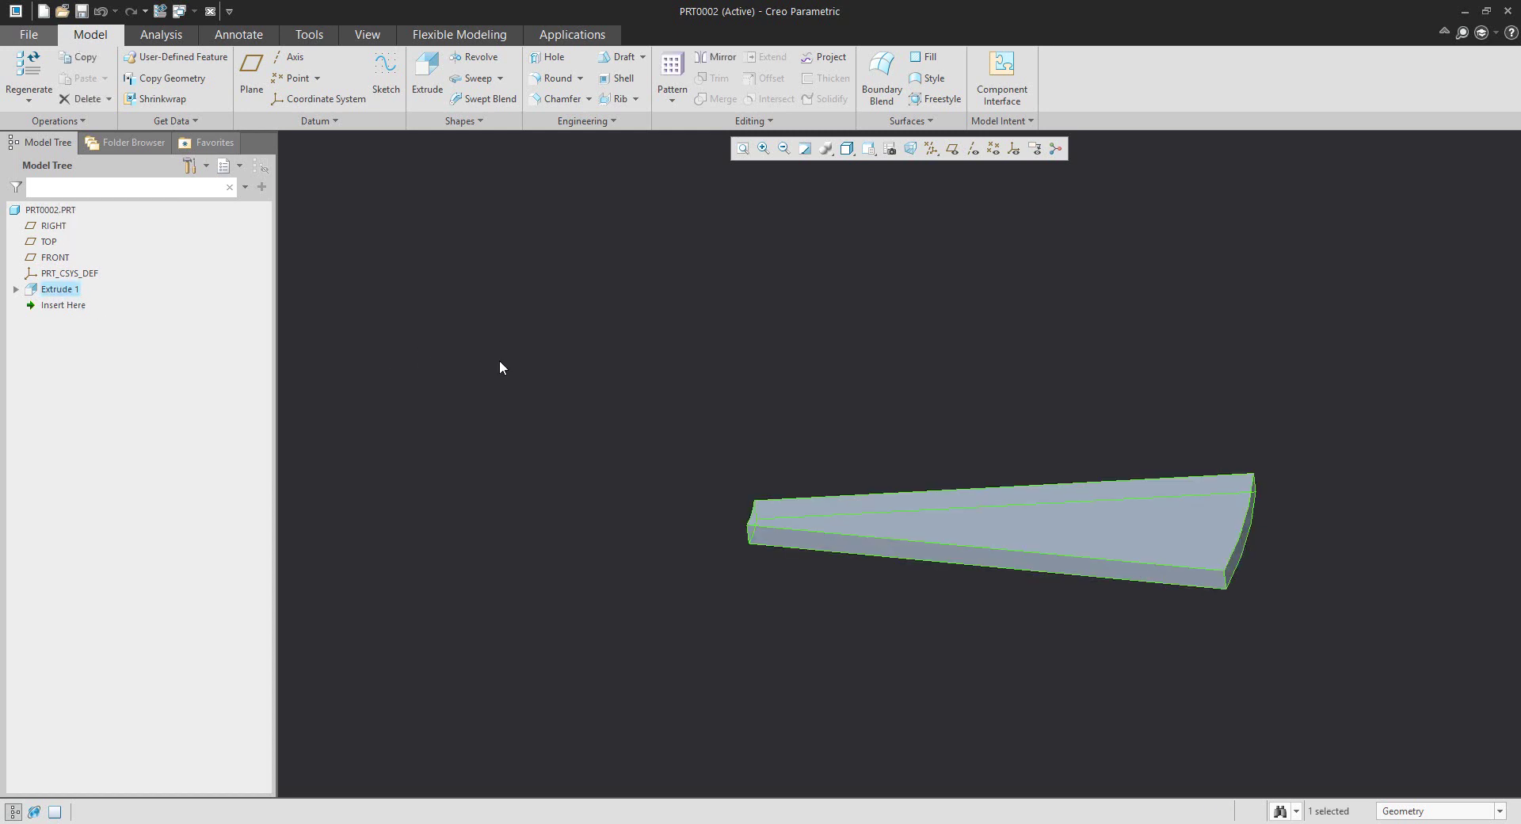
pyautogui.click(671, 76)
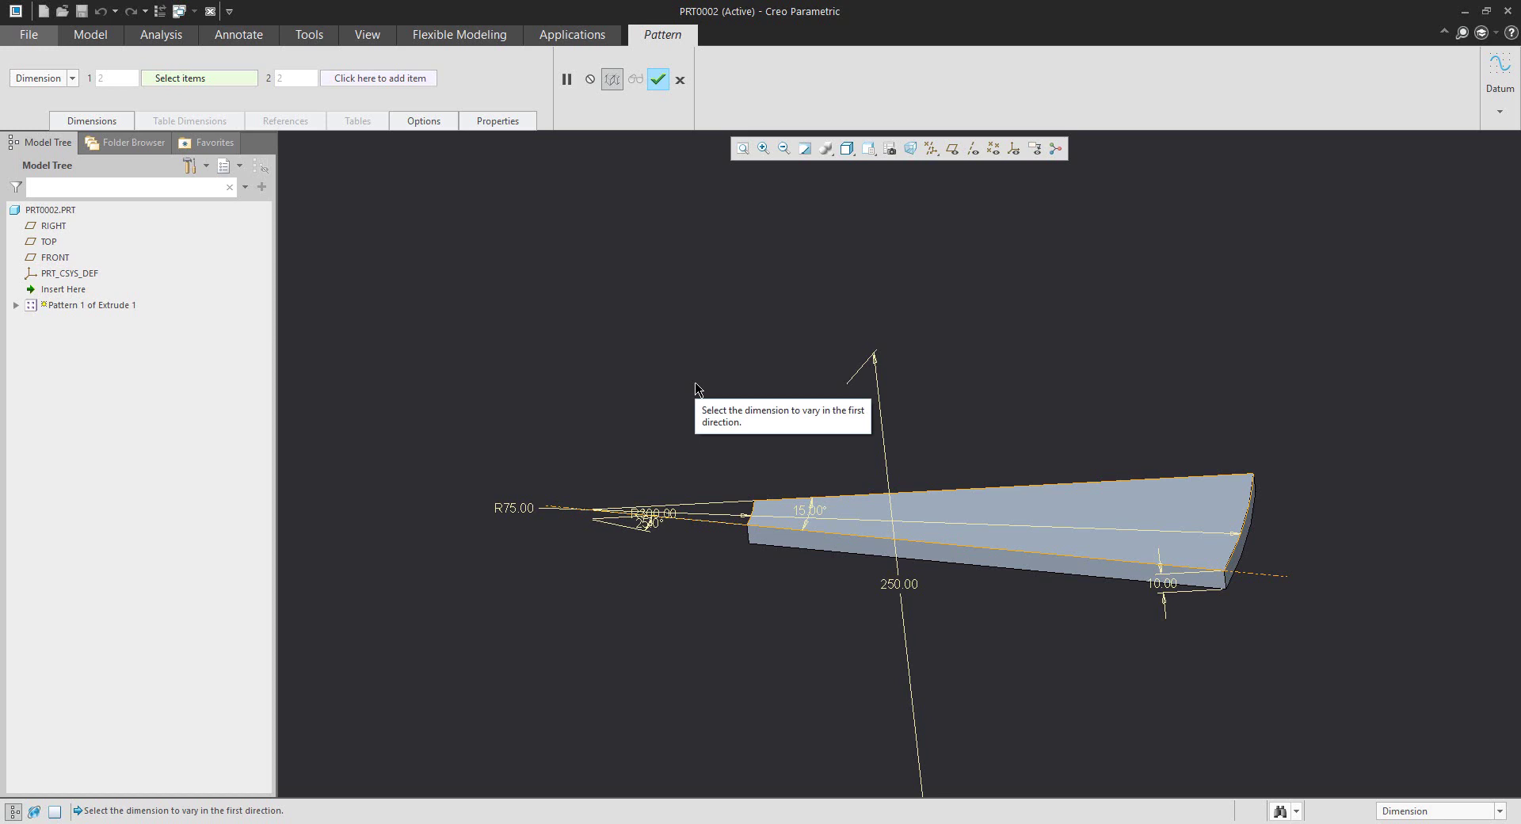
pyautogui.scroll(3, 696, 388)
pyautogui.keyDown('shift'); pyautogui.moveTo(676, 384); pyautogui.dragTo(911, 499, button='middle'); pyautogui.keyUp('shift')
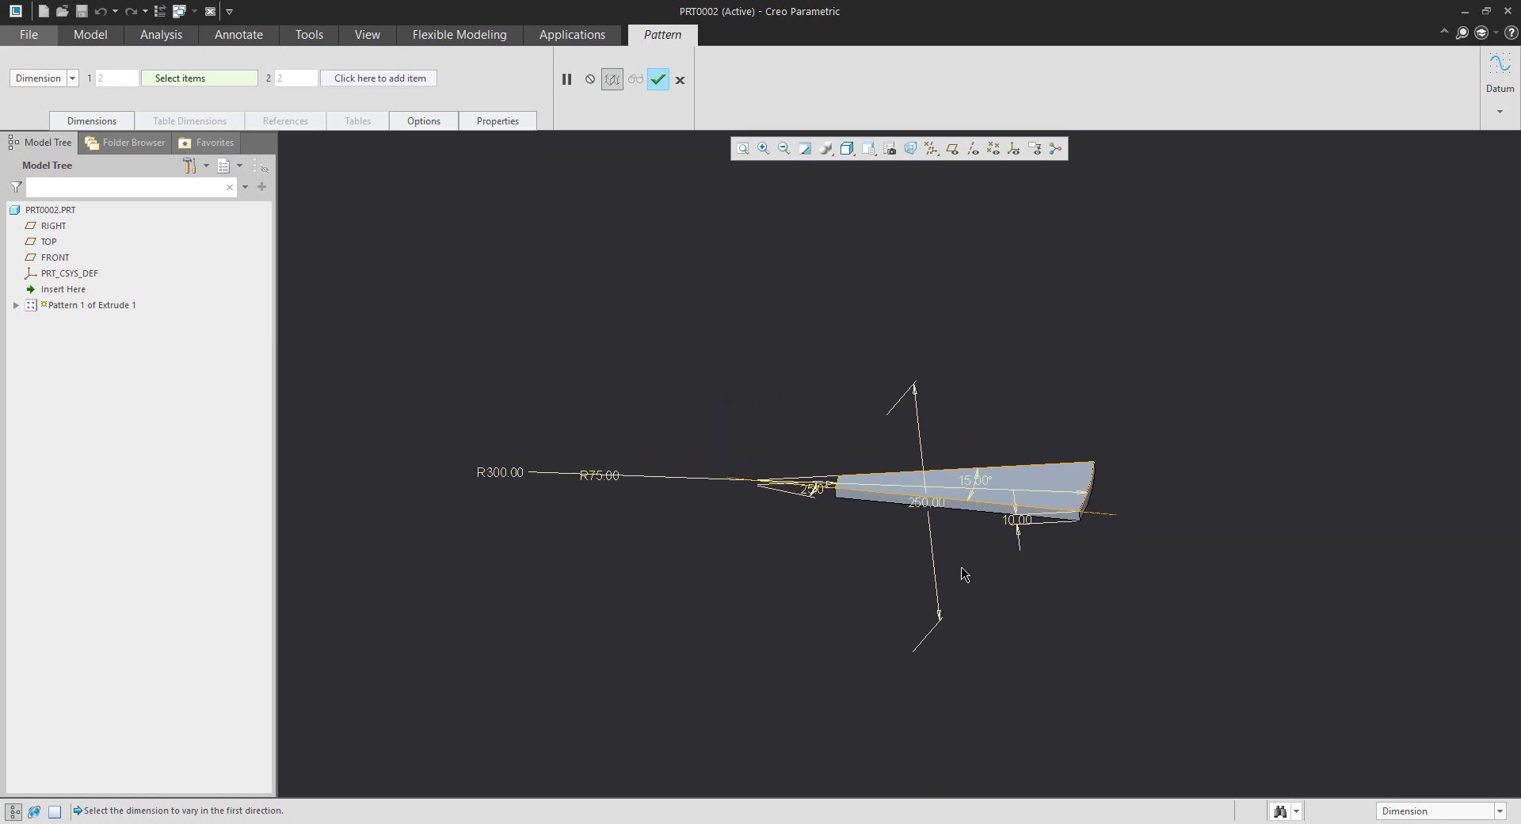
pyautogui.click(919, 508)
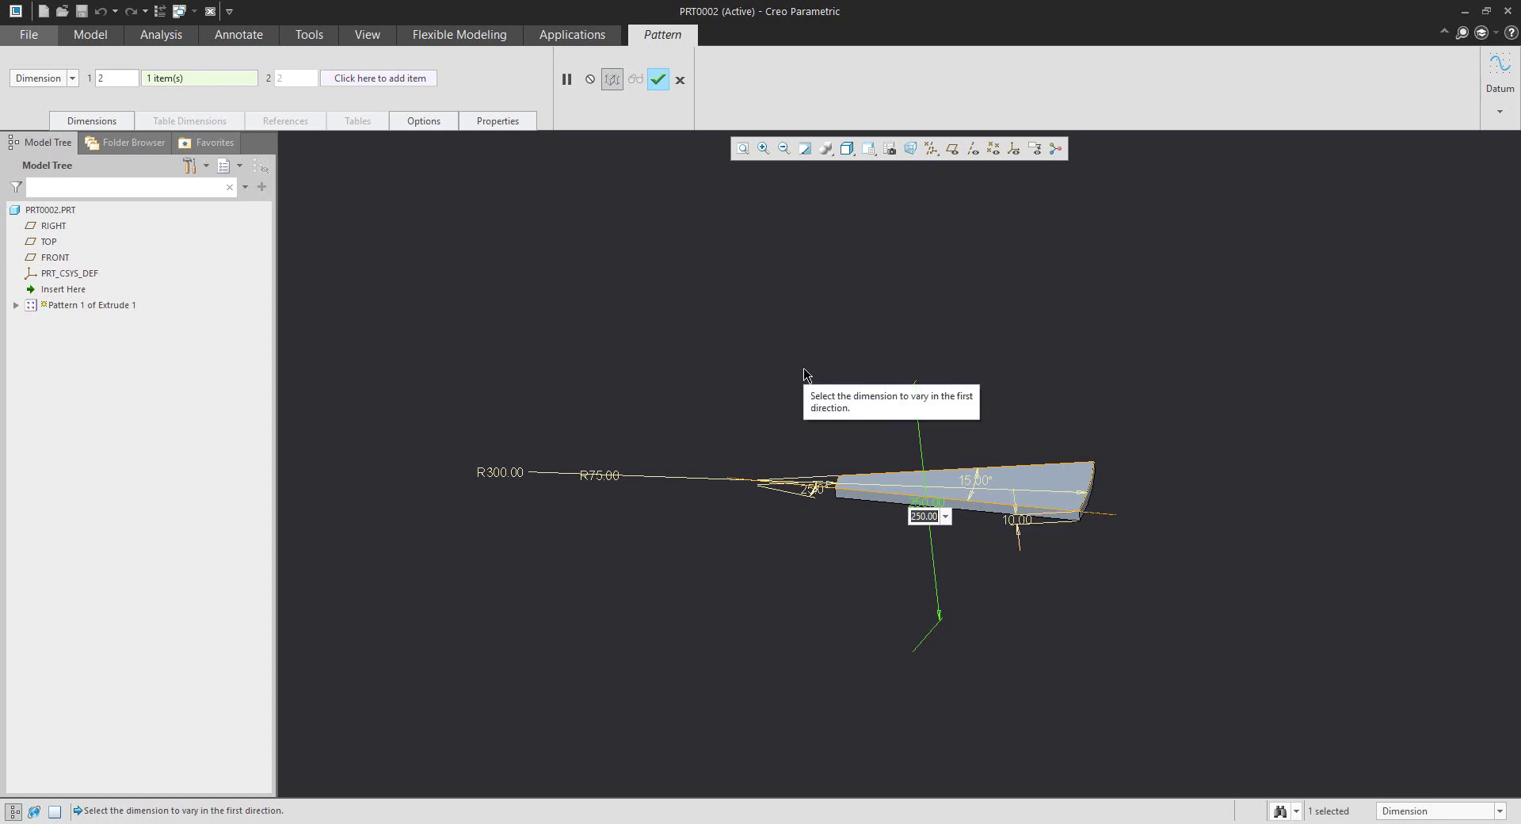
pyautogui.press('Return')
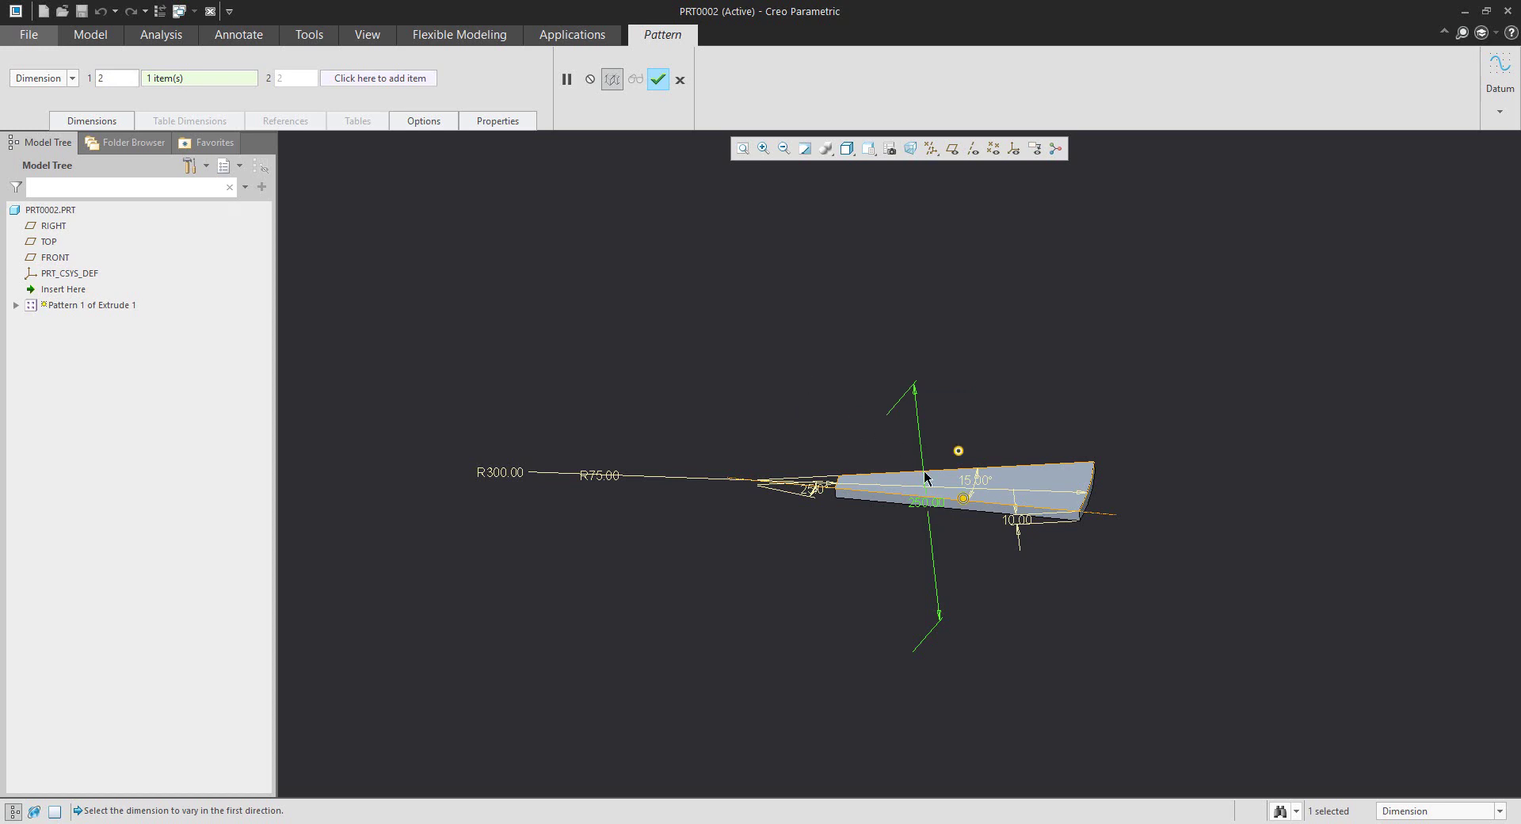
# - Set the pattern to 25 members in the first direction and complete it
pyautogui.doubleClick(119, 79)
pyautogui.write('25')
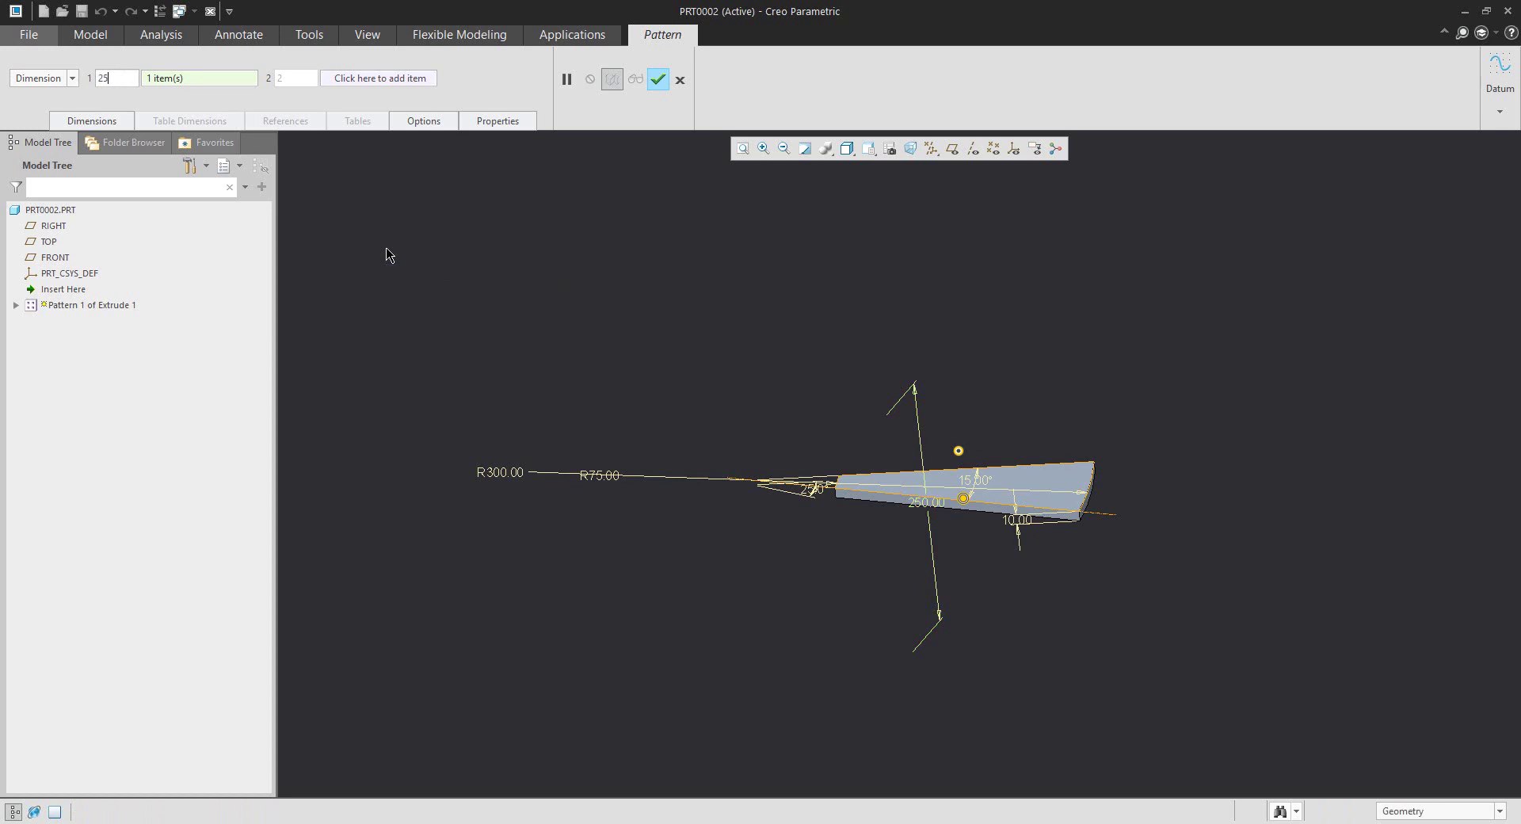
pyautogui.press('Return')
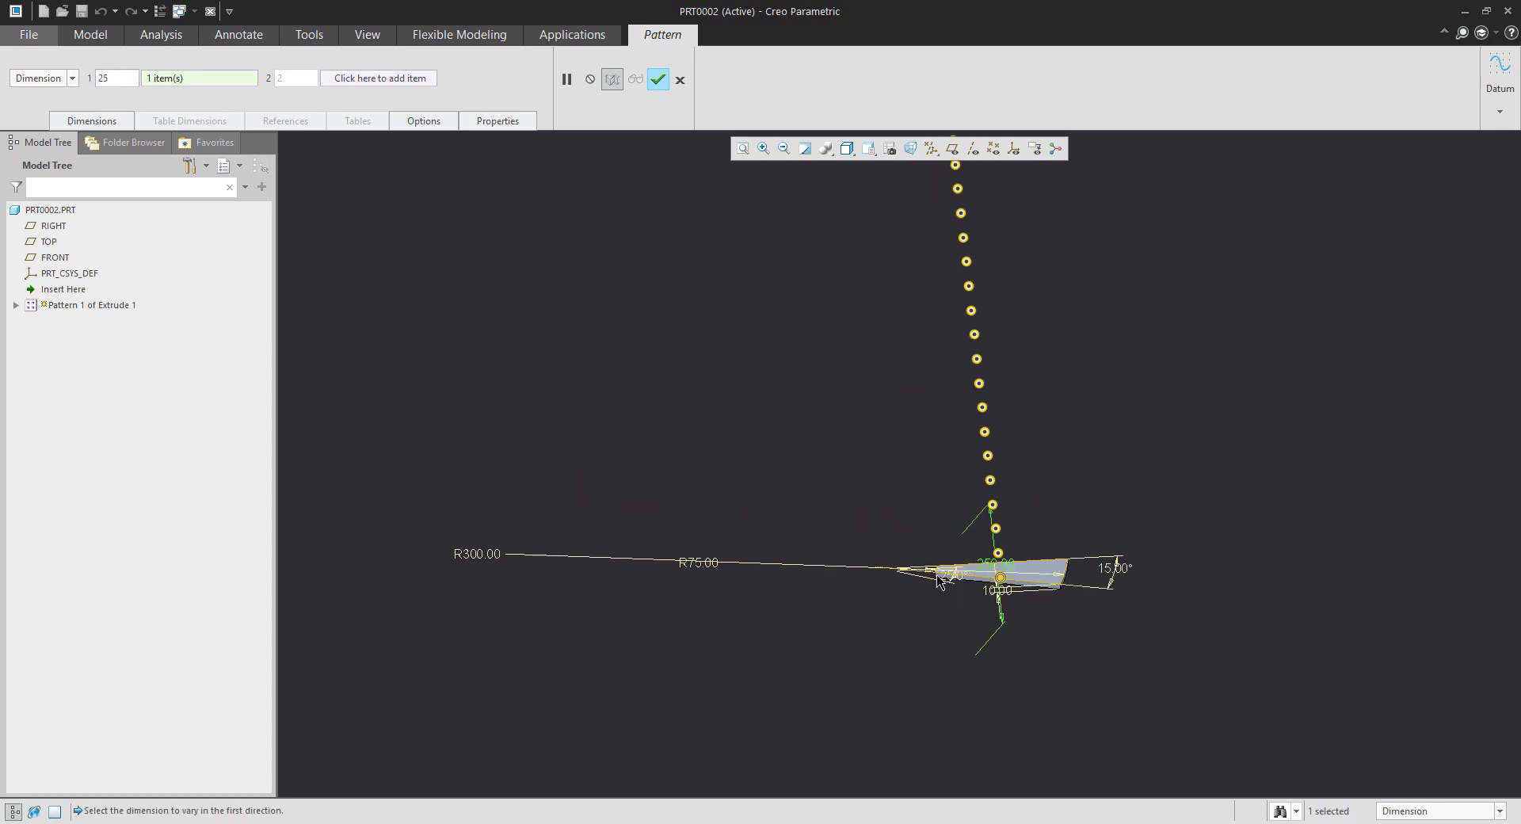
pyautogui.moveTo(939, 582); pyautogui.dragTo(934, 604, button='middle')
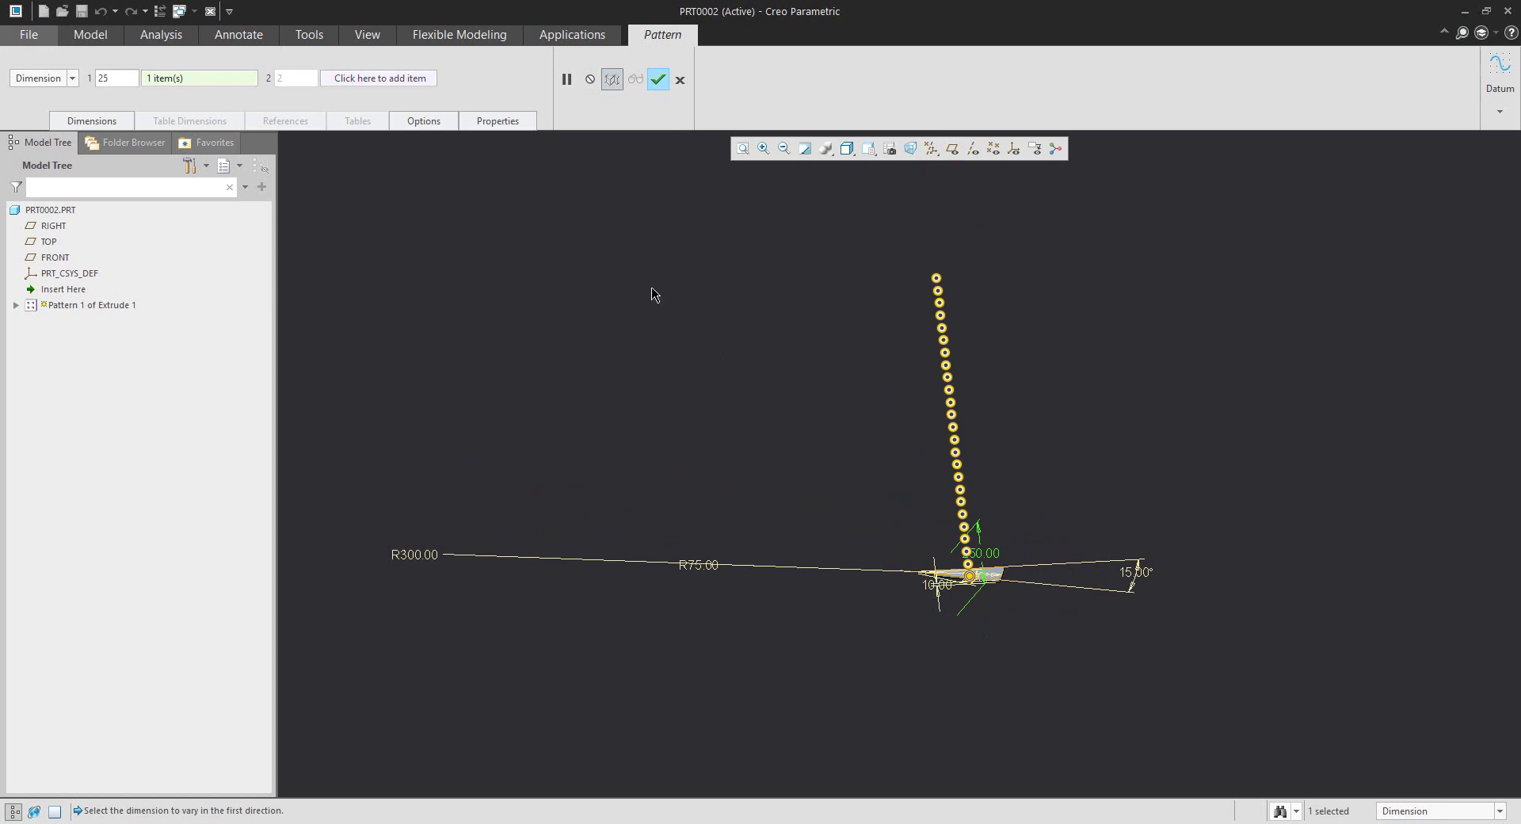
pyautogui.click(657, 80)
pyautogui.moveTo(834, 460)
pyautogui.mouseDown(button='middle')
pyautogui.moveTo(867, 427)
pyautogui.moveTo(874, 499)
pyautogui.moveTo(855, 410)
pyautogui.mouseUp(button='middle')
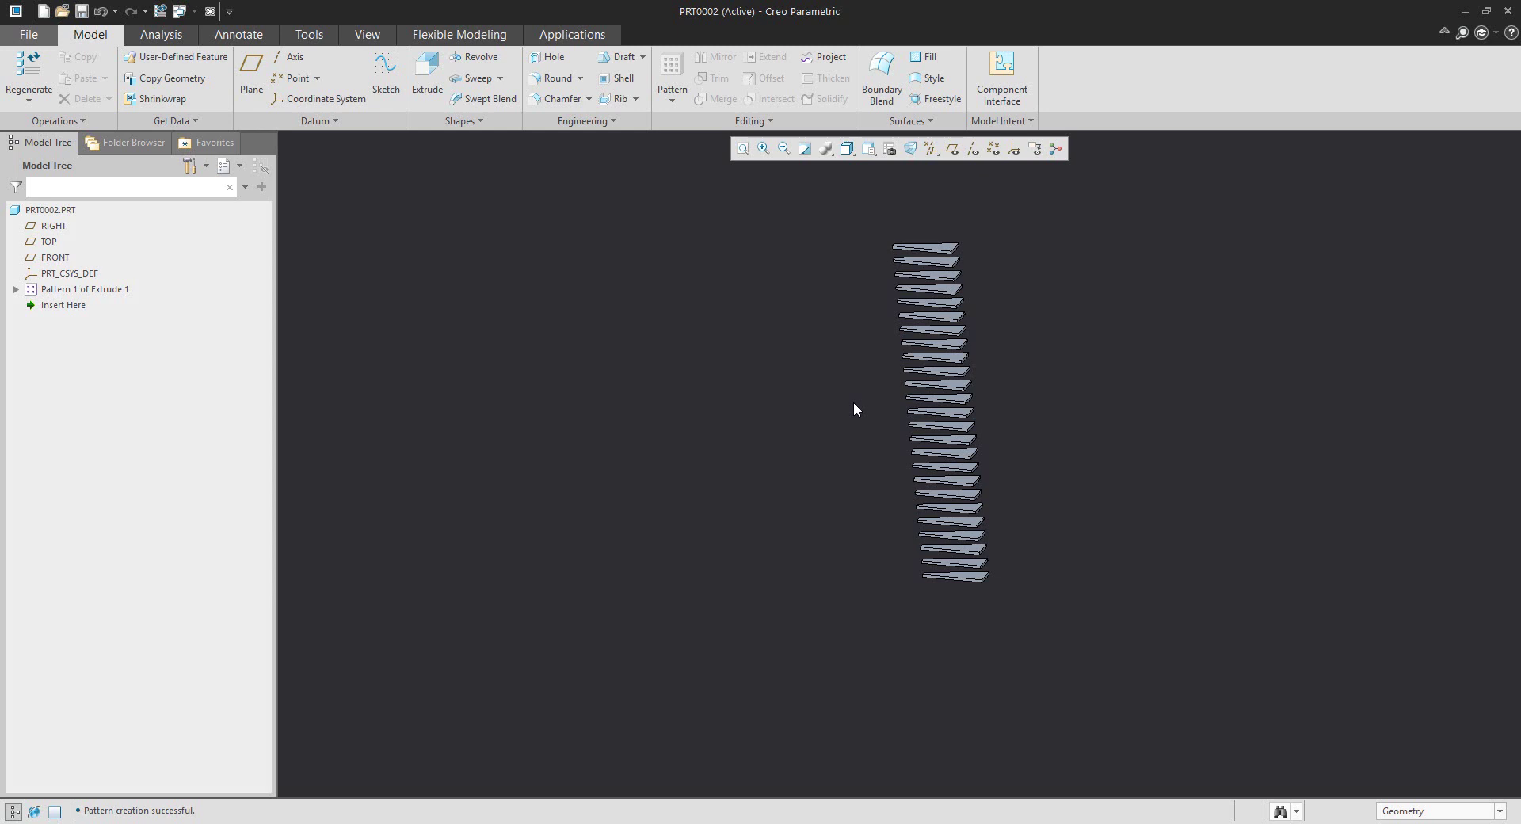
pyautogui.moveTo(834, 403)
pyautogui.mouseDown(button='middle')
pyautogui.moveTo(824, 513)
pyautogui.moveTo(849, 434)
pyautogui.moveTo(828, 425)
pyautogui.mouseUp(button='middle')
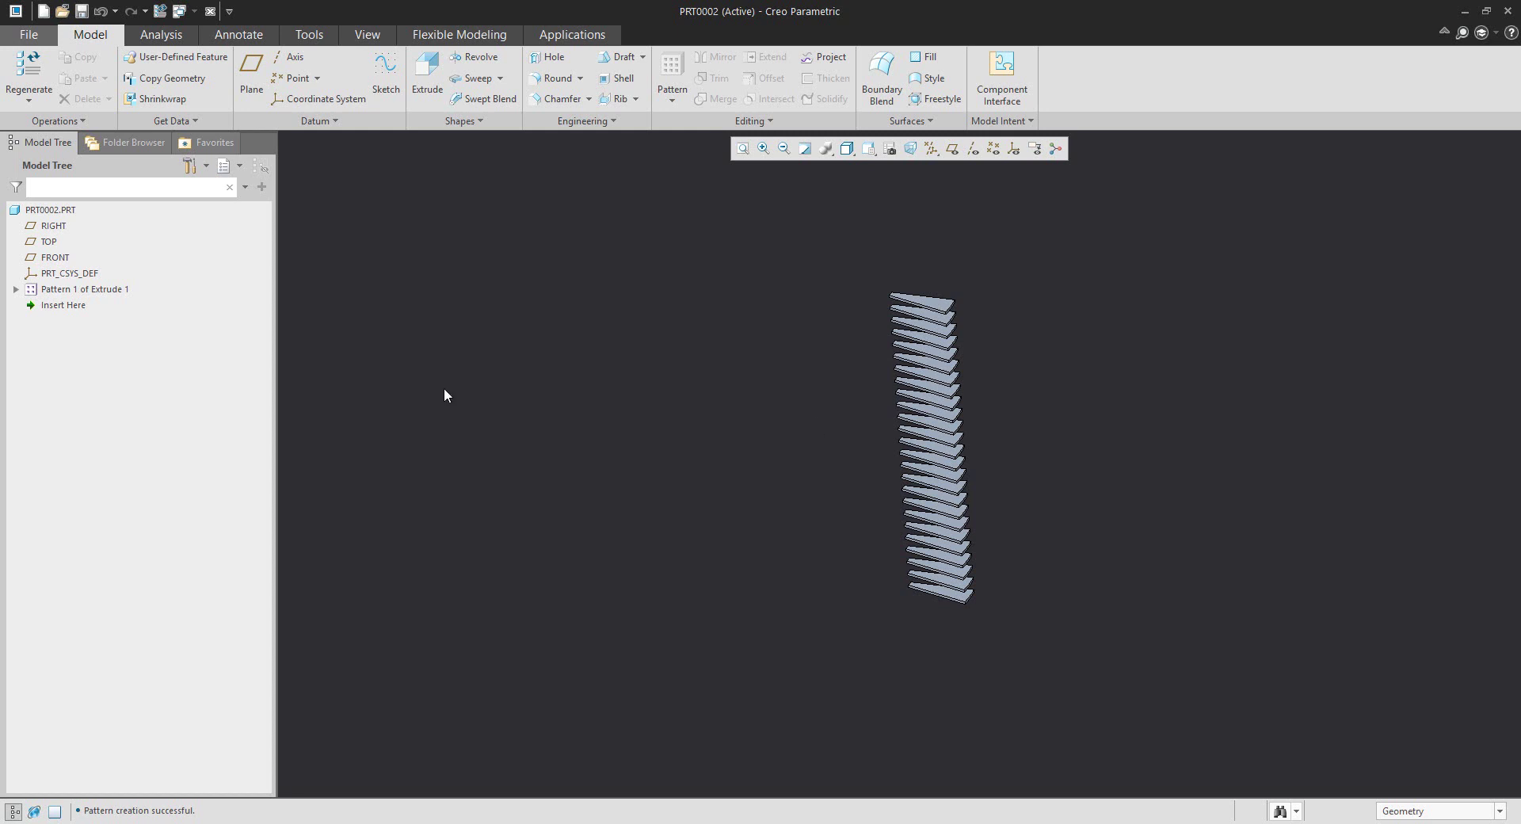
# - Redefine the step pattern, adding the 25° datum plane angle as a second first-direction dimension with a 25° increment
pyautogui.click(88, 289)
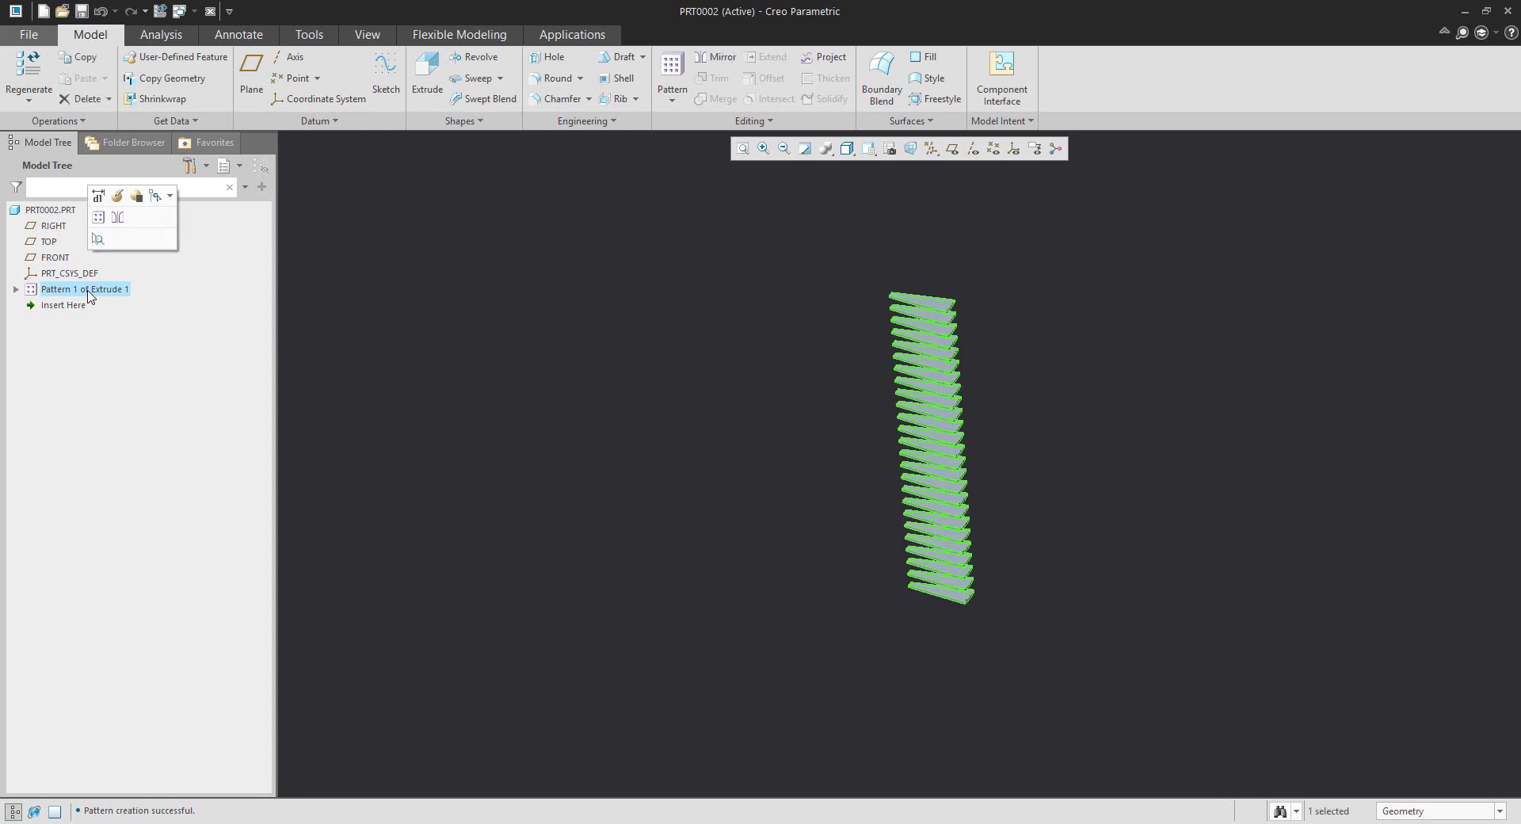
pyautogui.click(118, 196)
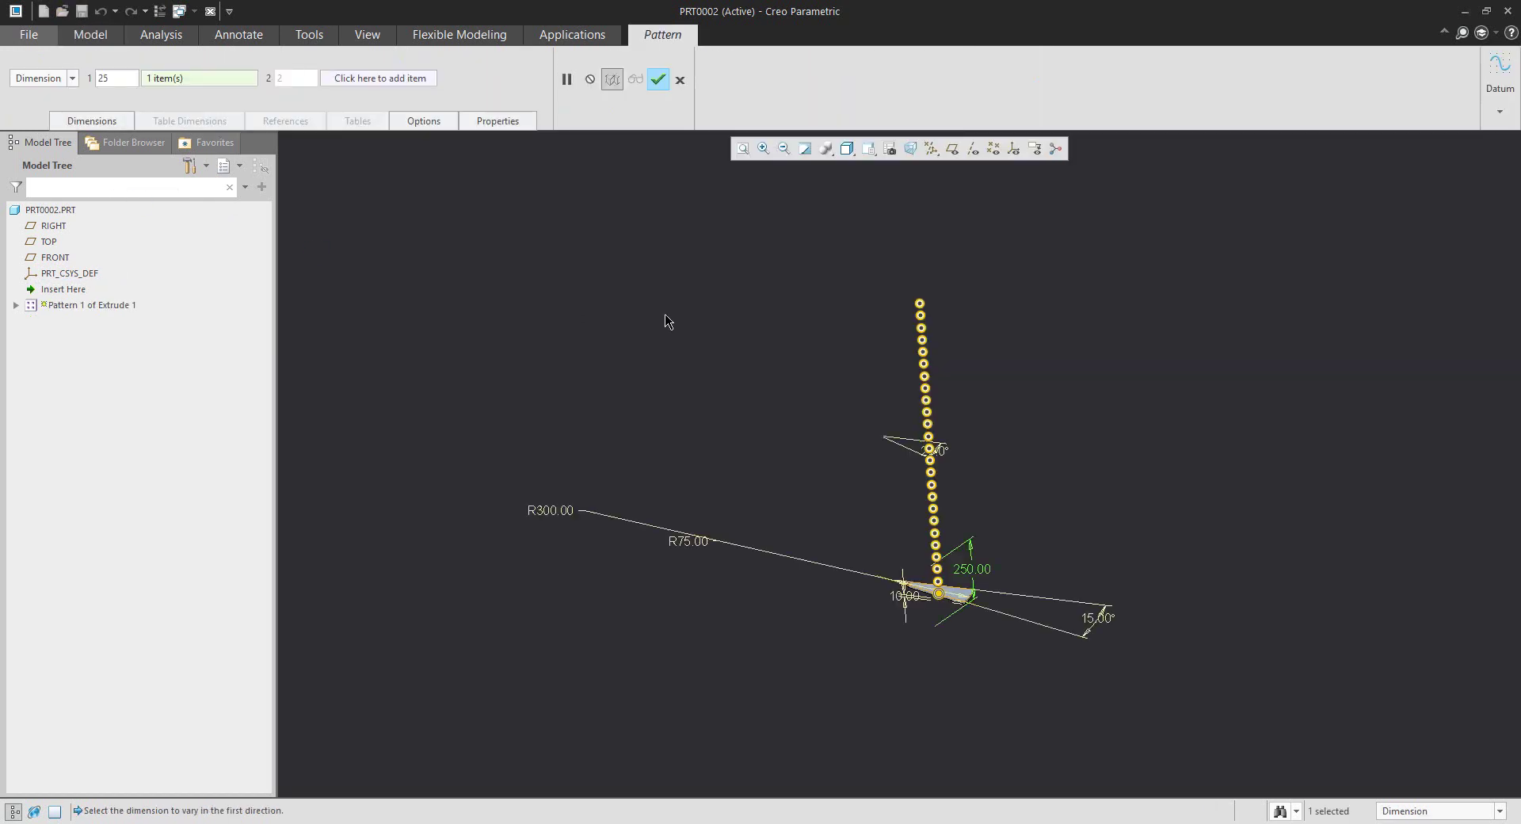
pyautogui.click(111, 124)
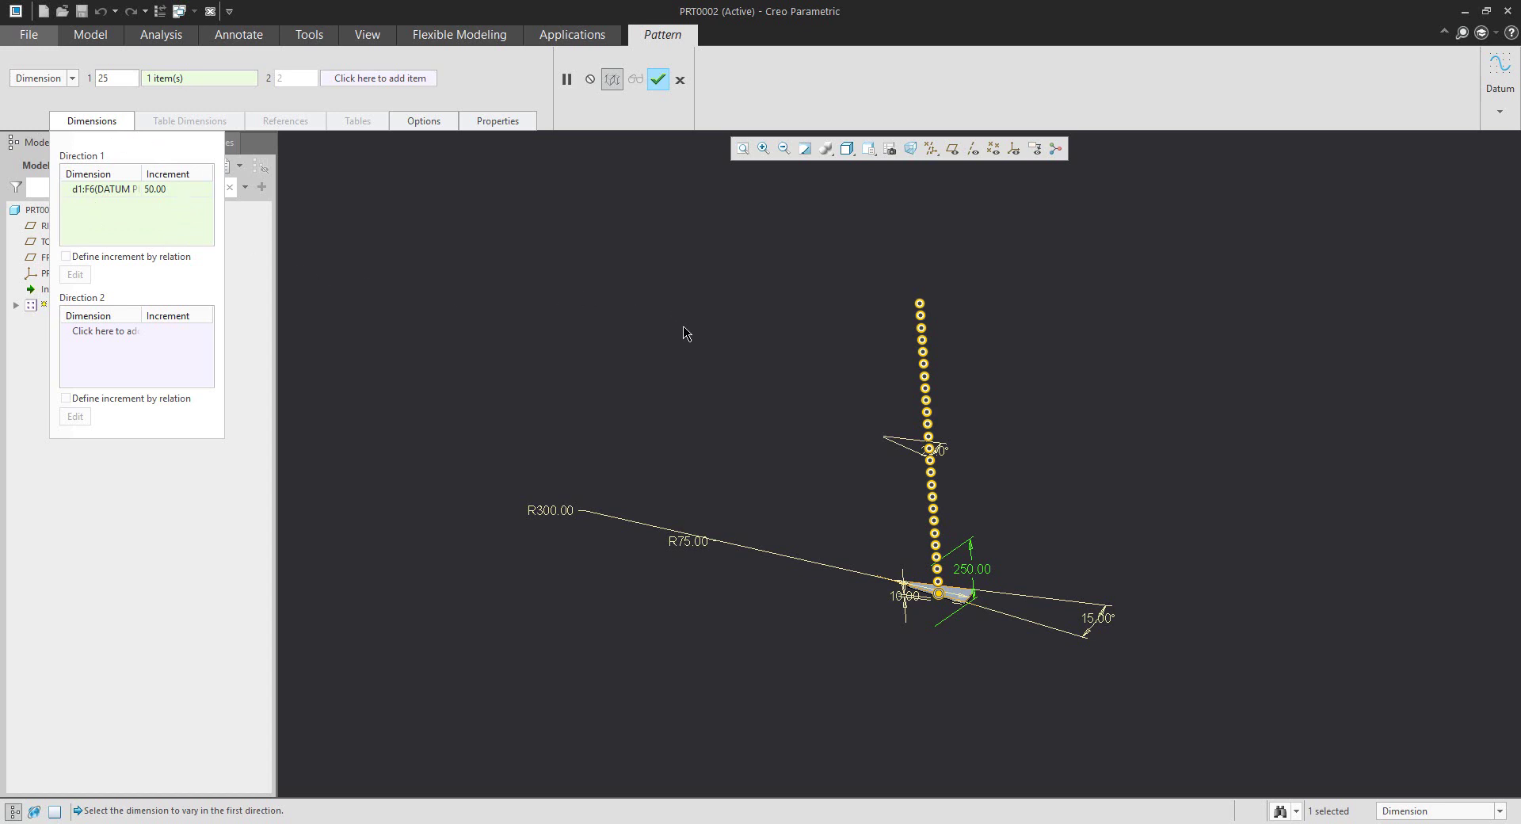
pyautogui.moveTo(885, 476); pyautogui.dragTo(888, 473, button='middle')
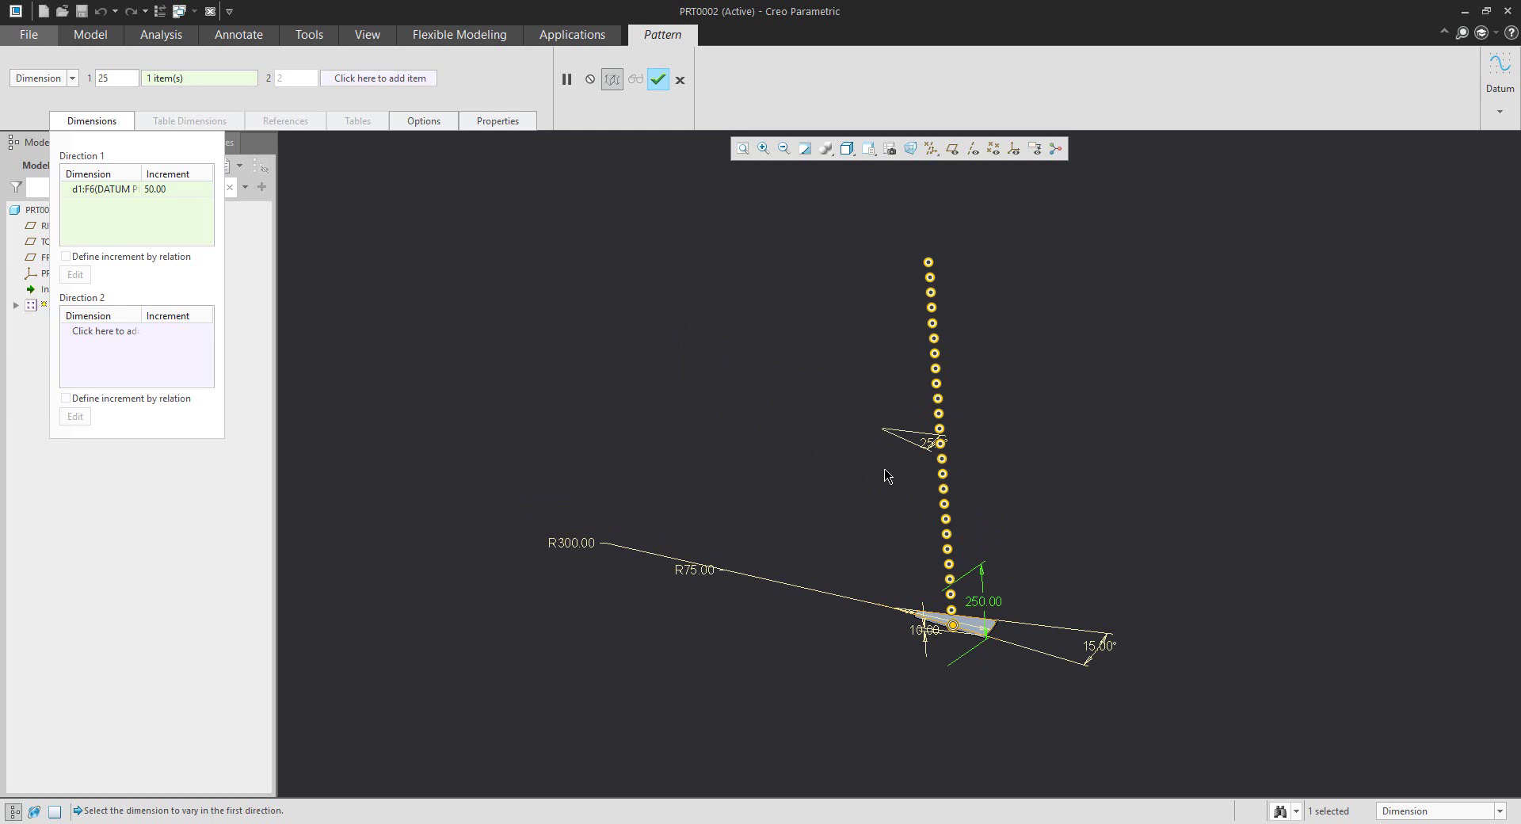
pyautogui.click(930, 448)
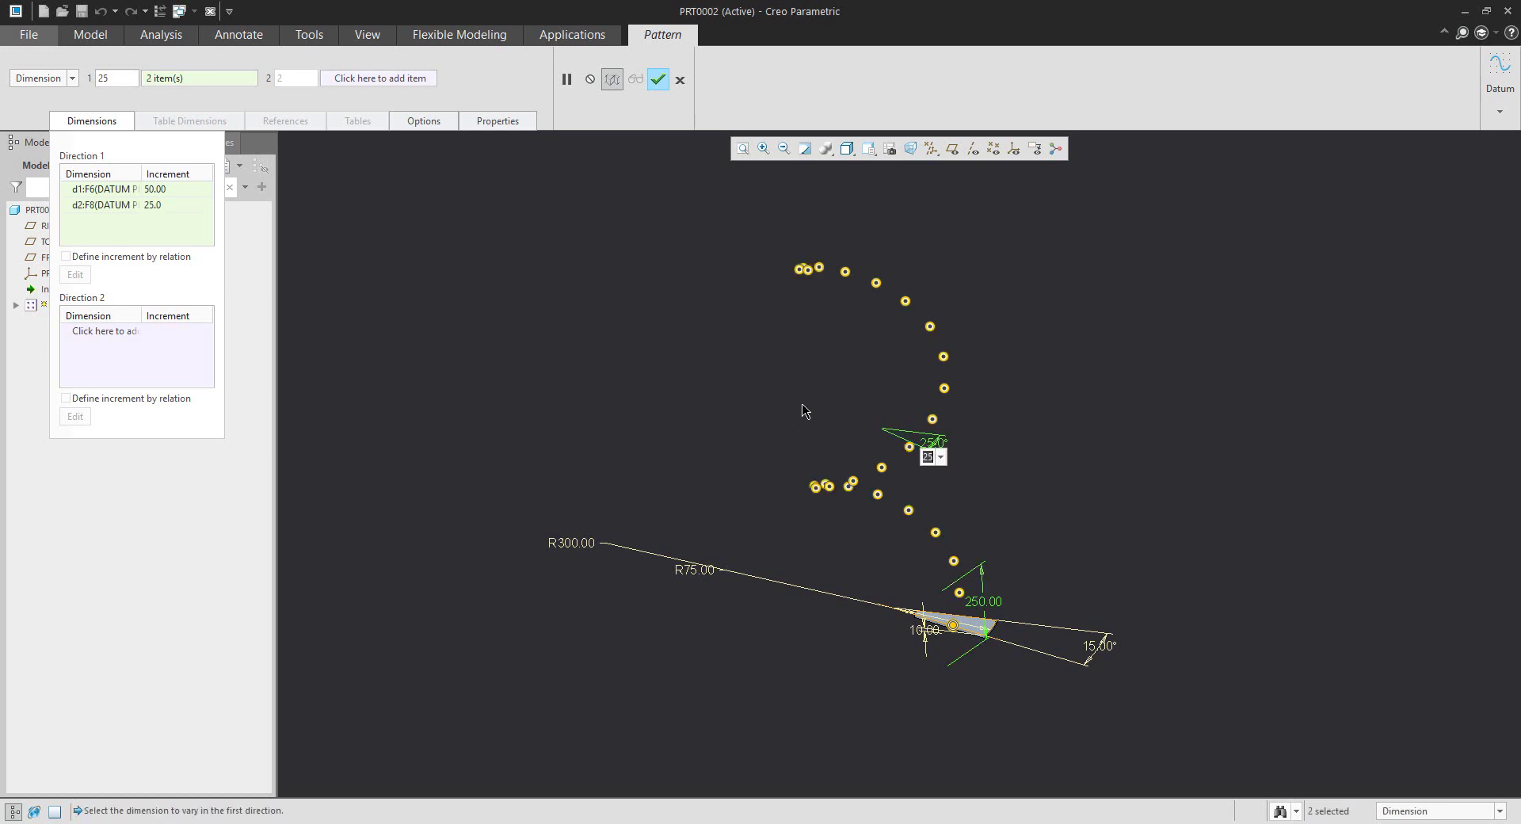
pyautogui.click(659, 79)
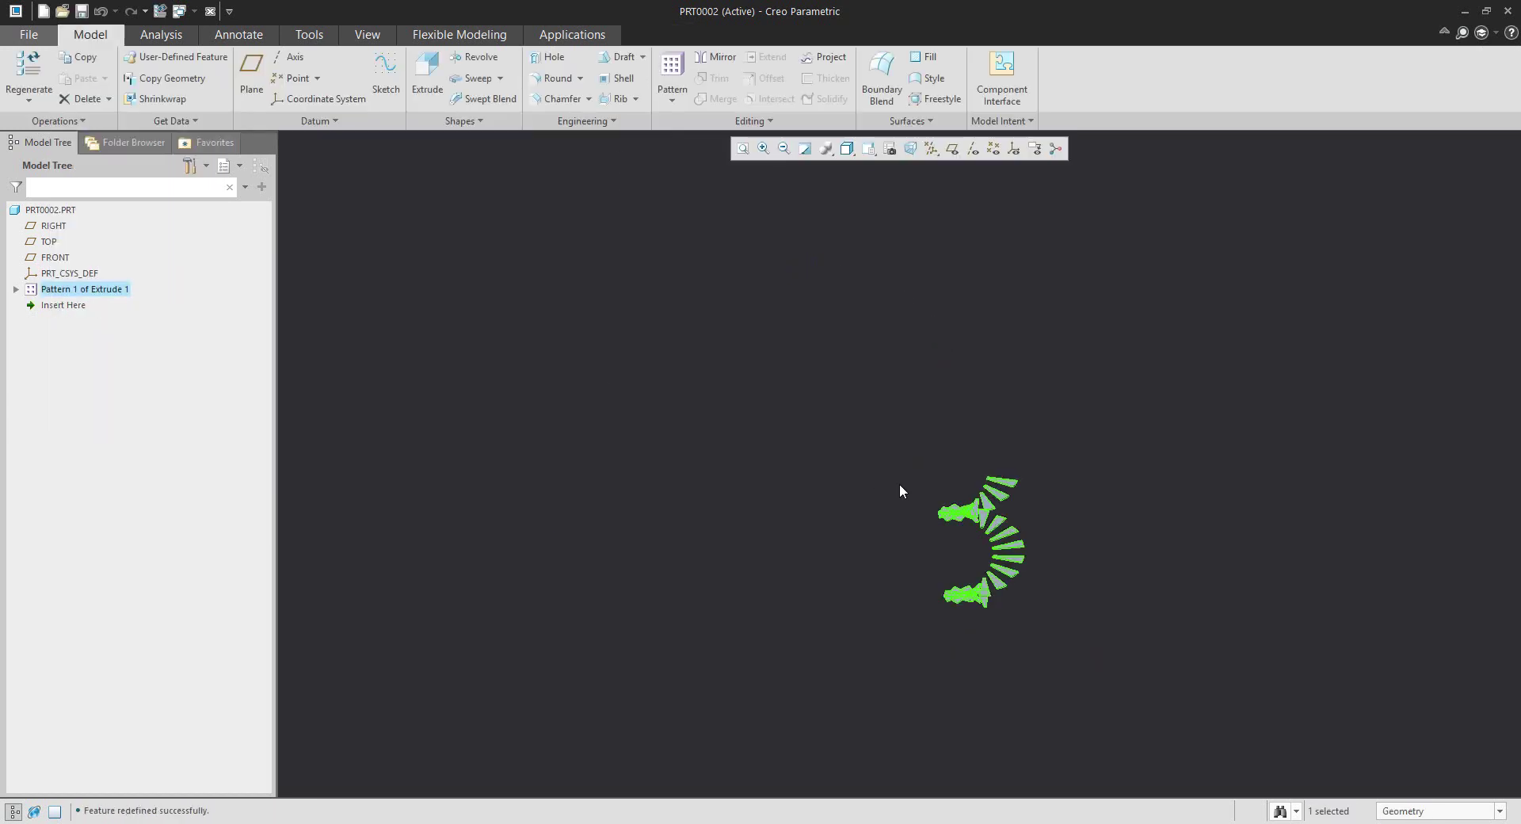
# - Examine the sketch dimensions of the first patterned step's section, including the angle between its sides
pyautogui.moveTo(966, 569); pyautogui.dragTo(1061, 633, button='middle')
pyautogui.scroll(4, 975, 587)
pyautogui.click(16, 289)
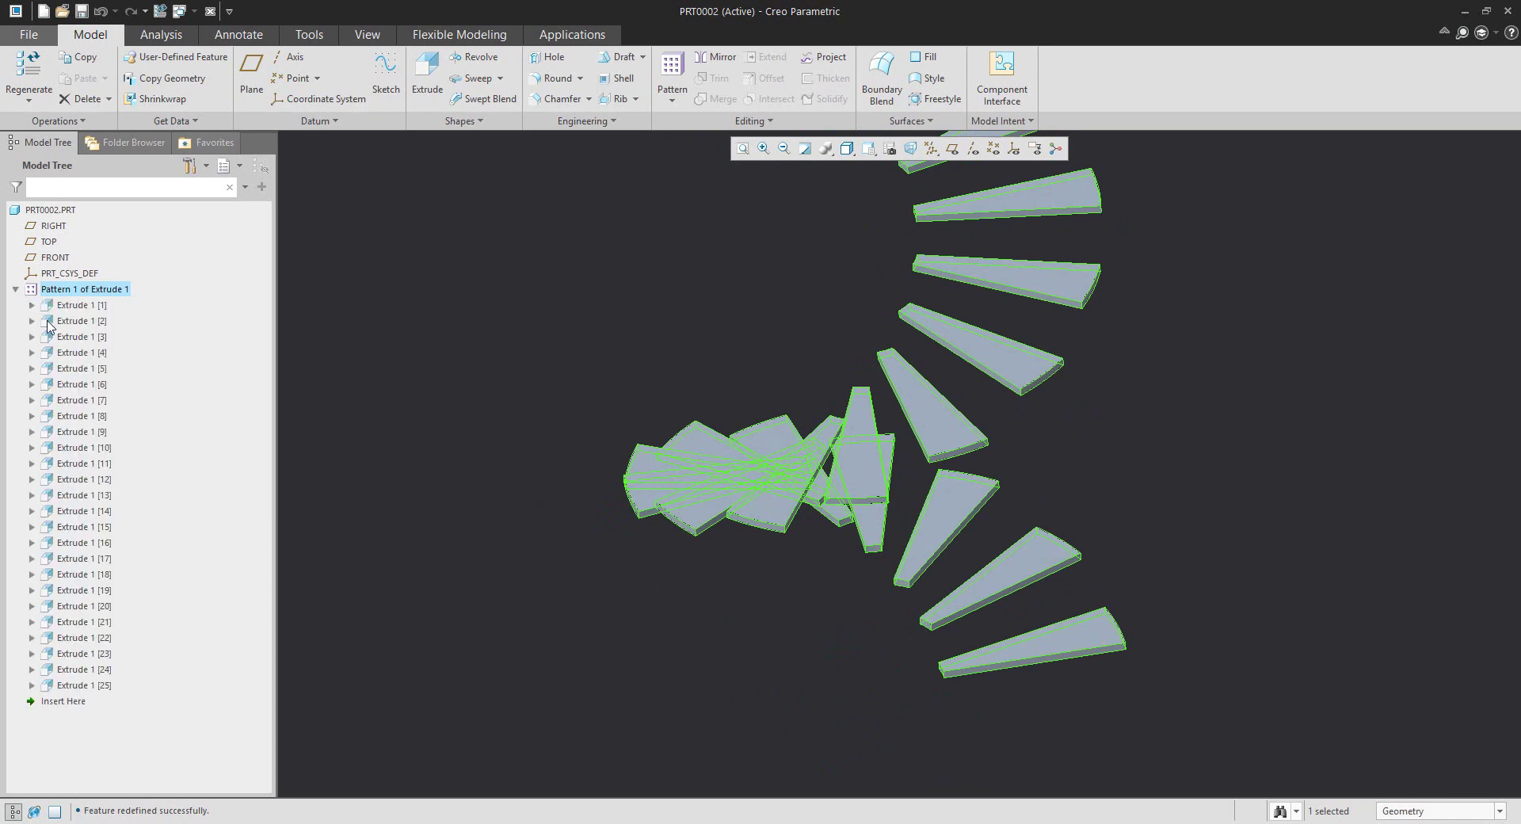
pyautogui.click(32, 305)
pyautogui.click(73, 318)
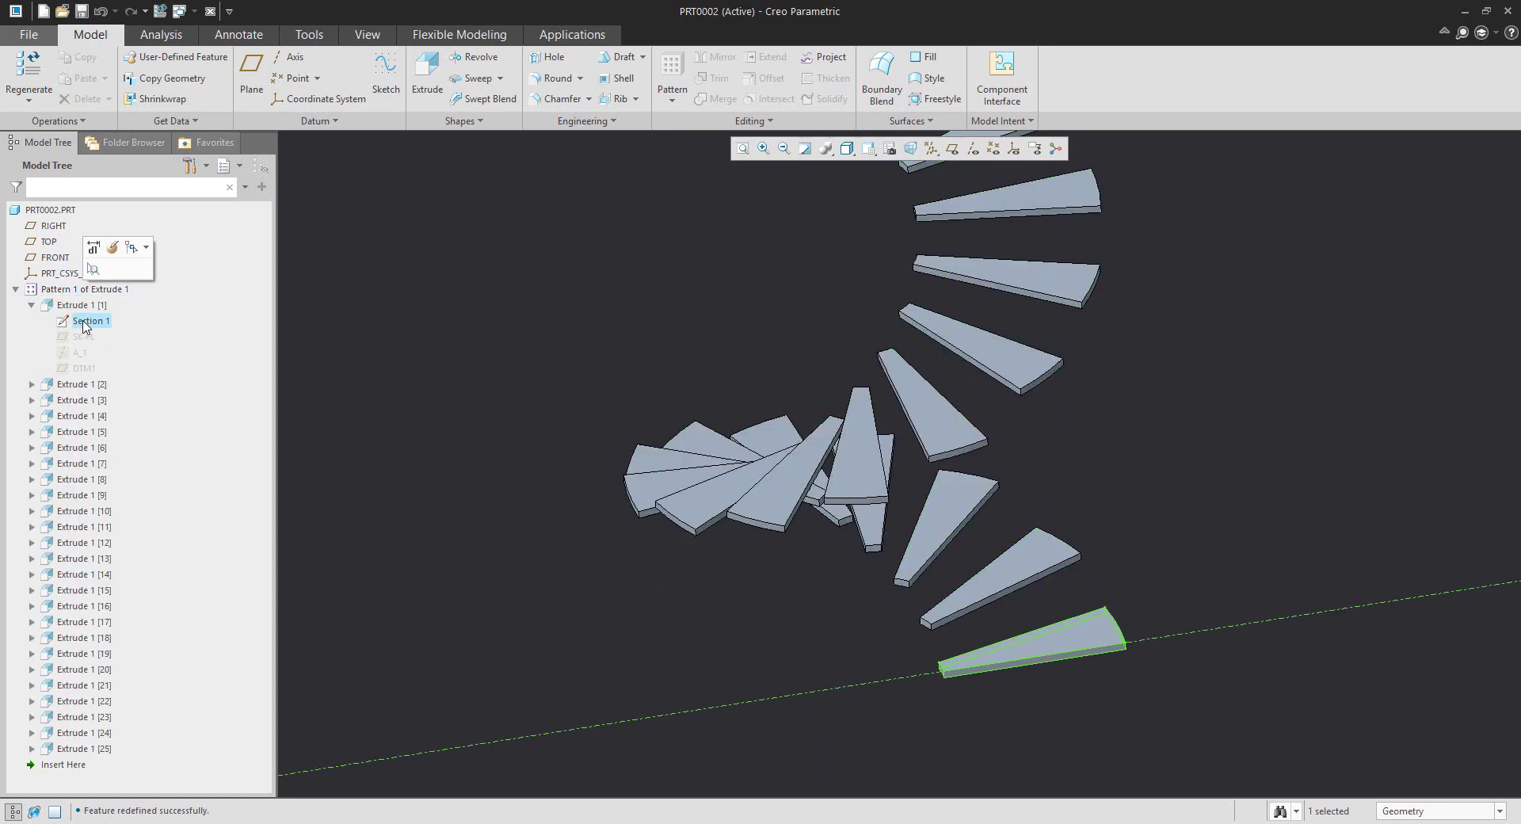
pyautogui.click(97, 247)
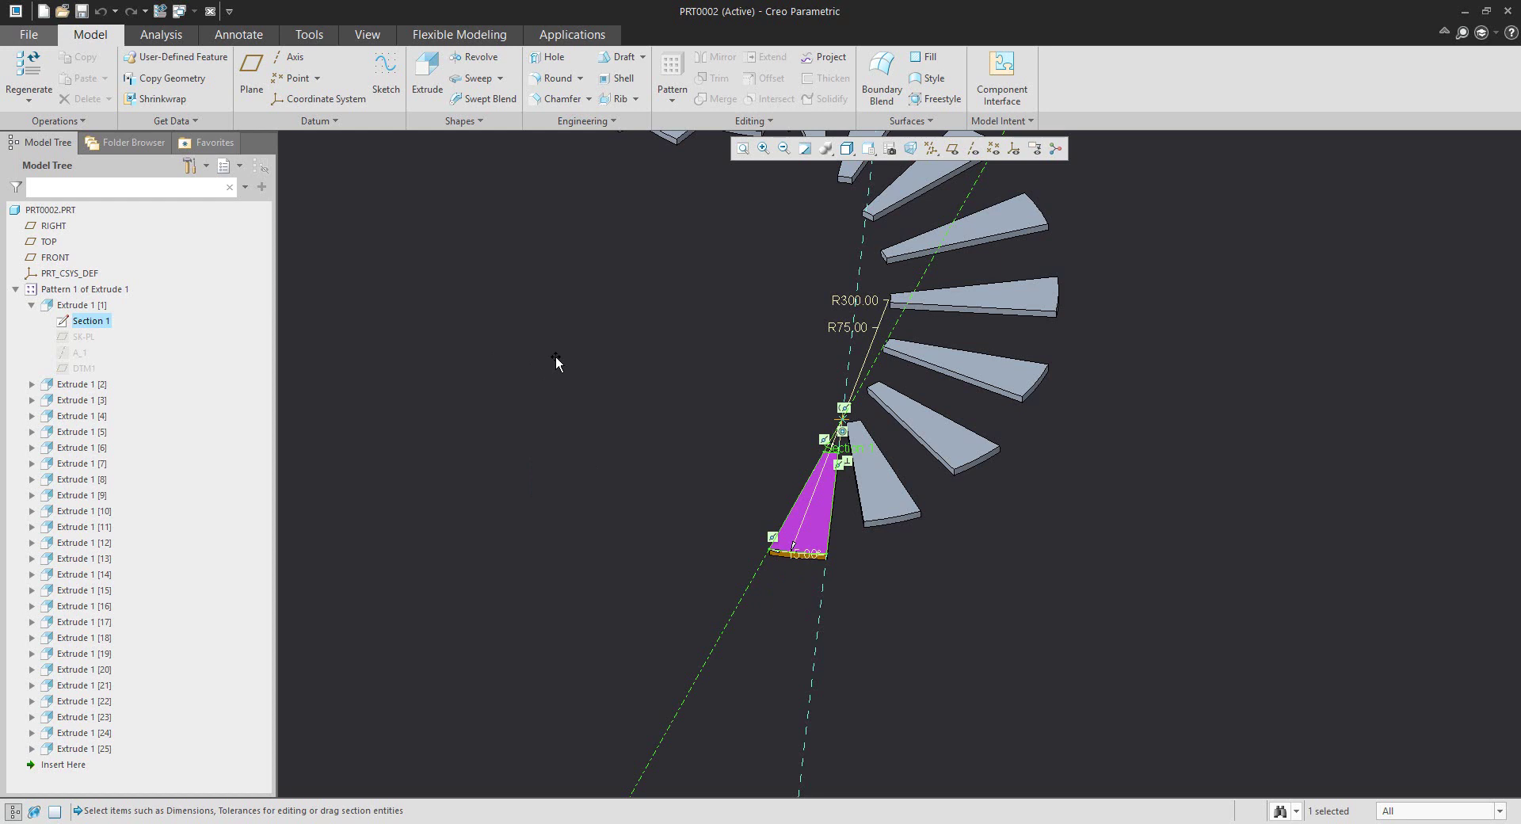
pyautogui.hotkey('ctrl', 'g')
pyautogui.click(528, 394)
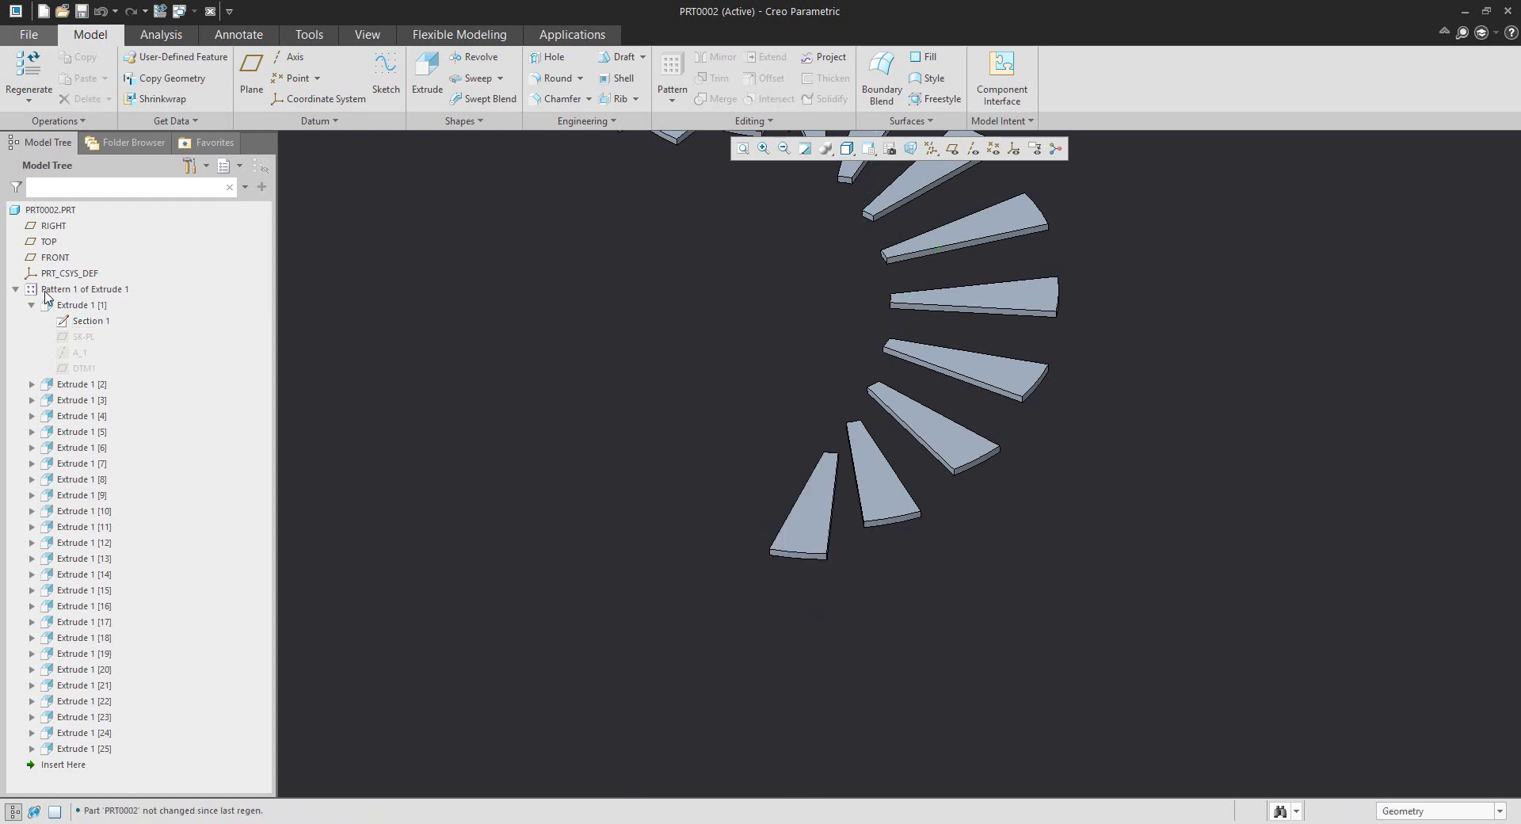
# - Redefine the step pattern with an angular increment of 15° per step
pyautogui.click(45, 297)
pyautogui.click(69, 198)
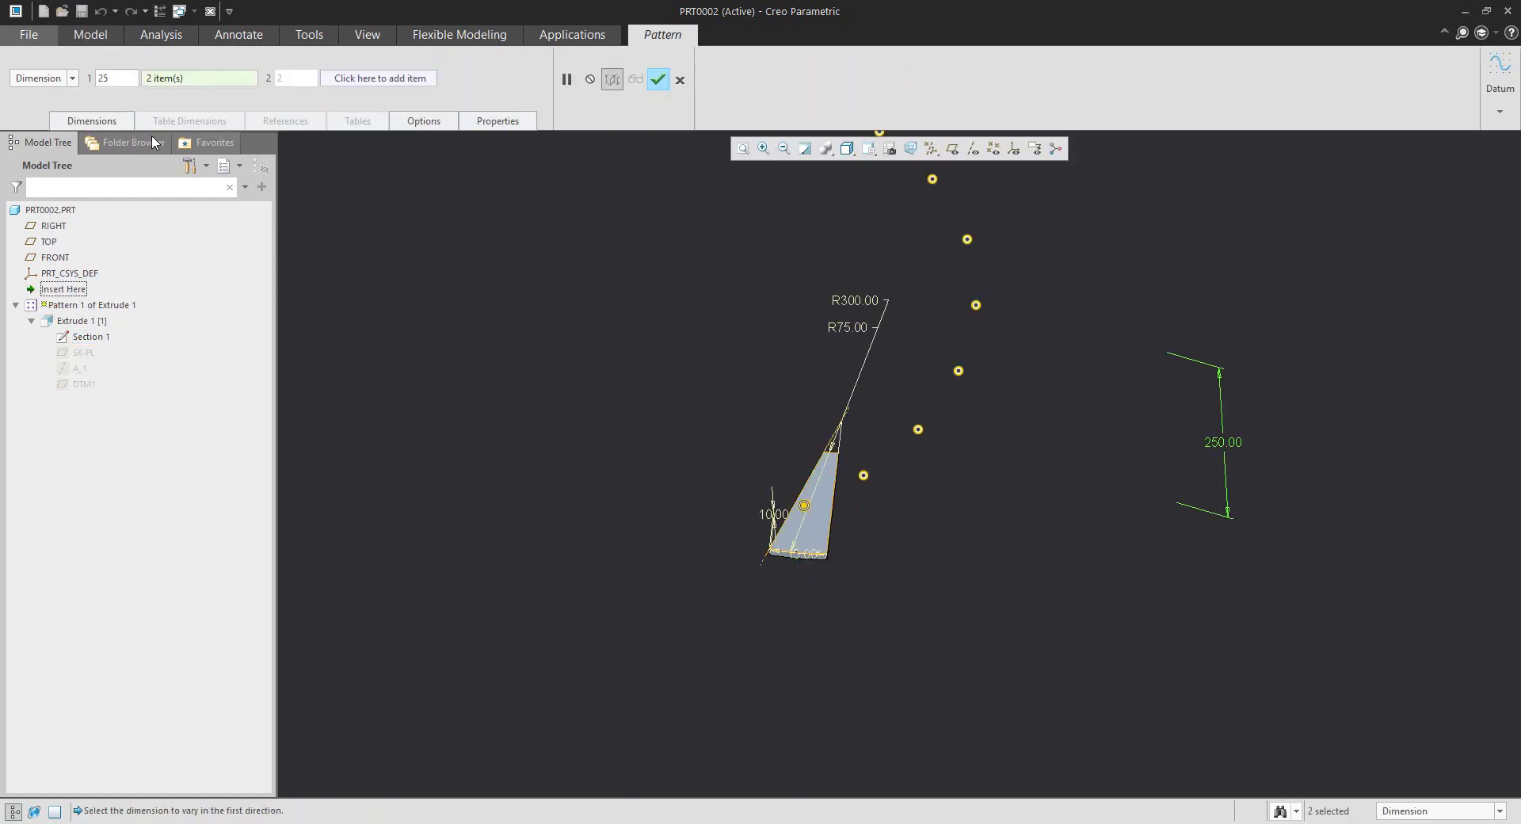
pyautogui.click(92, 120)
pyautogui.click(170, 204)
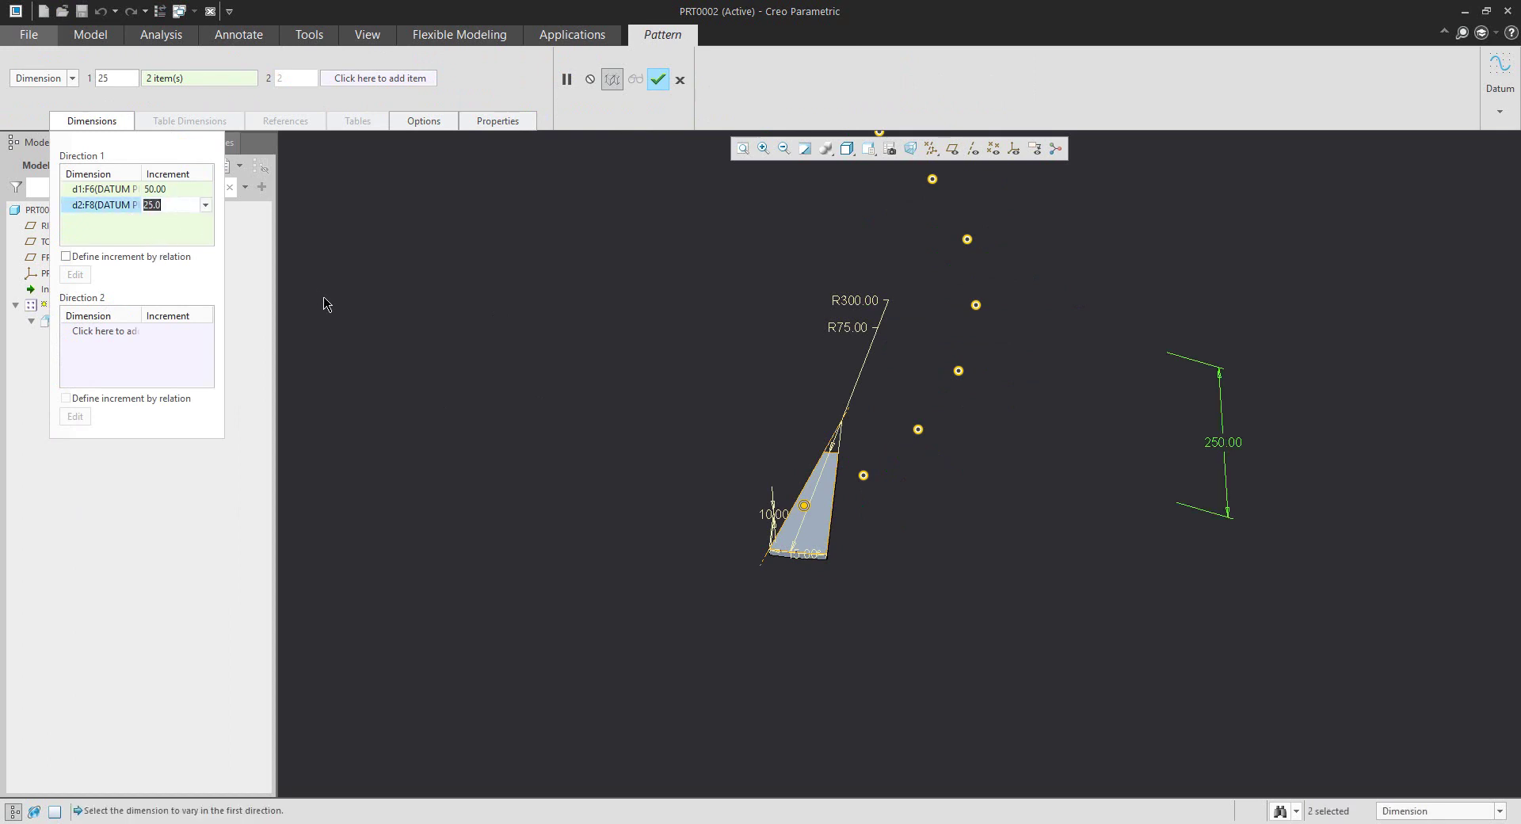
pyautogui.write('15')
pyautogui.press('Return')
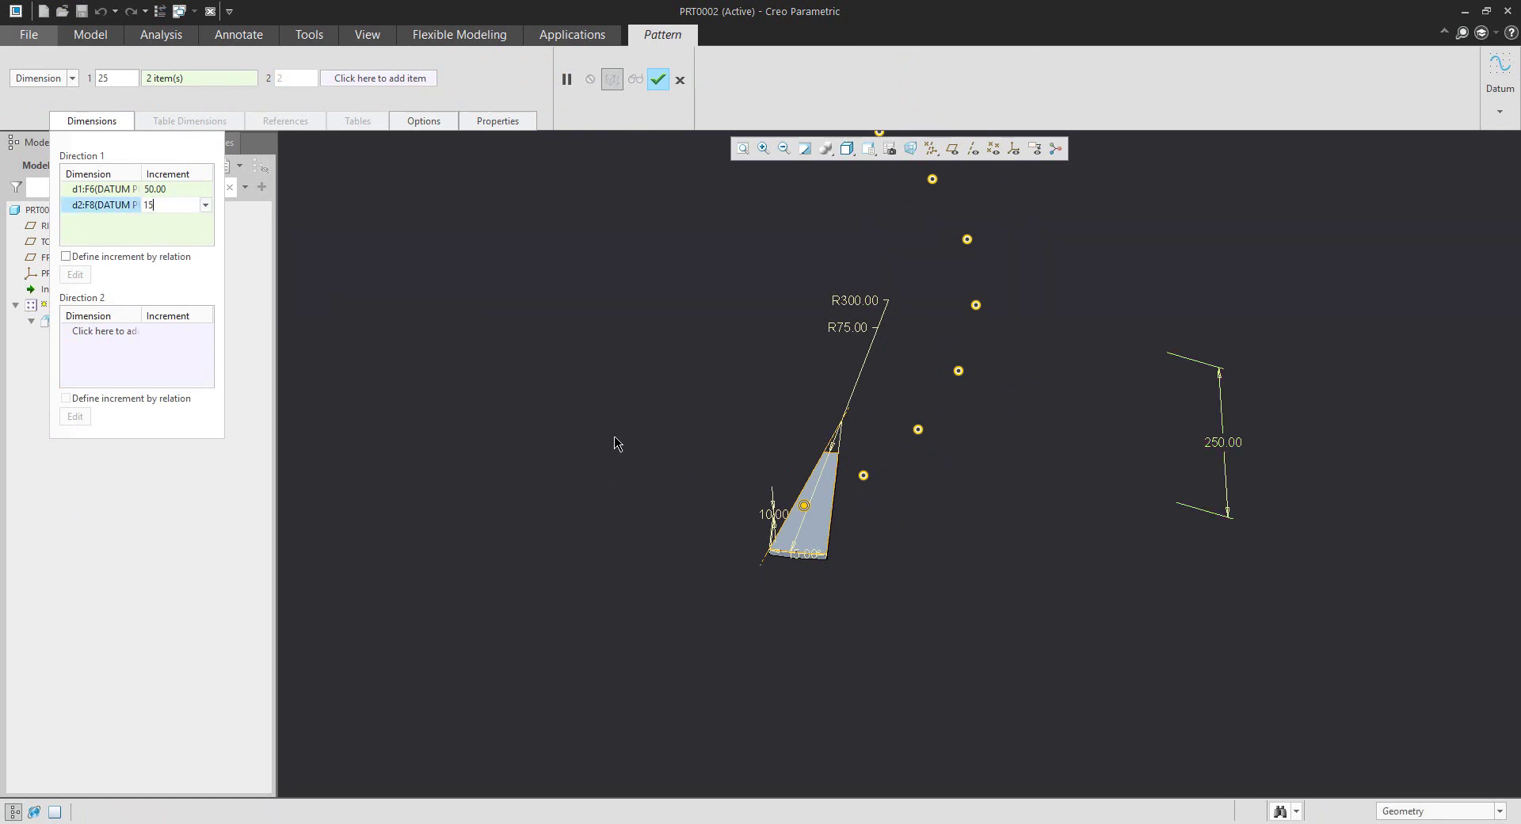
pyautogui.click(657, 79)
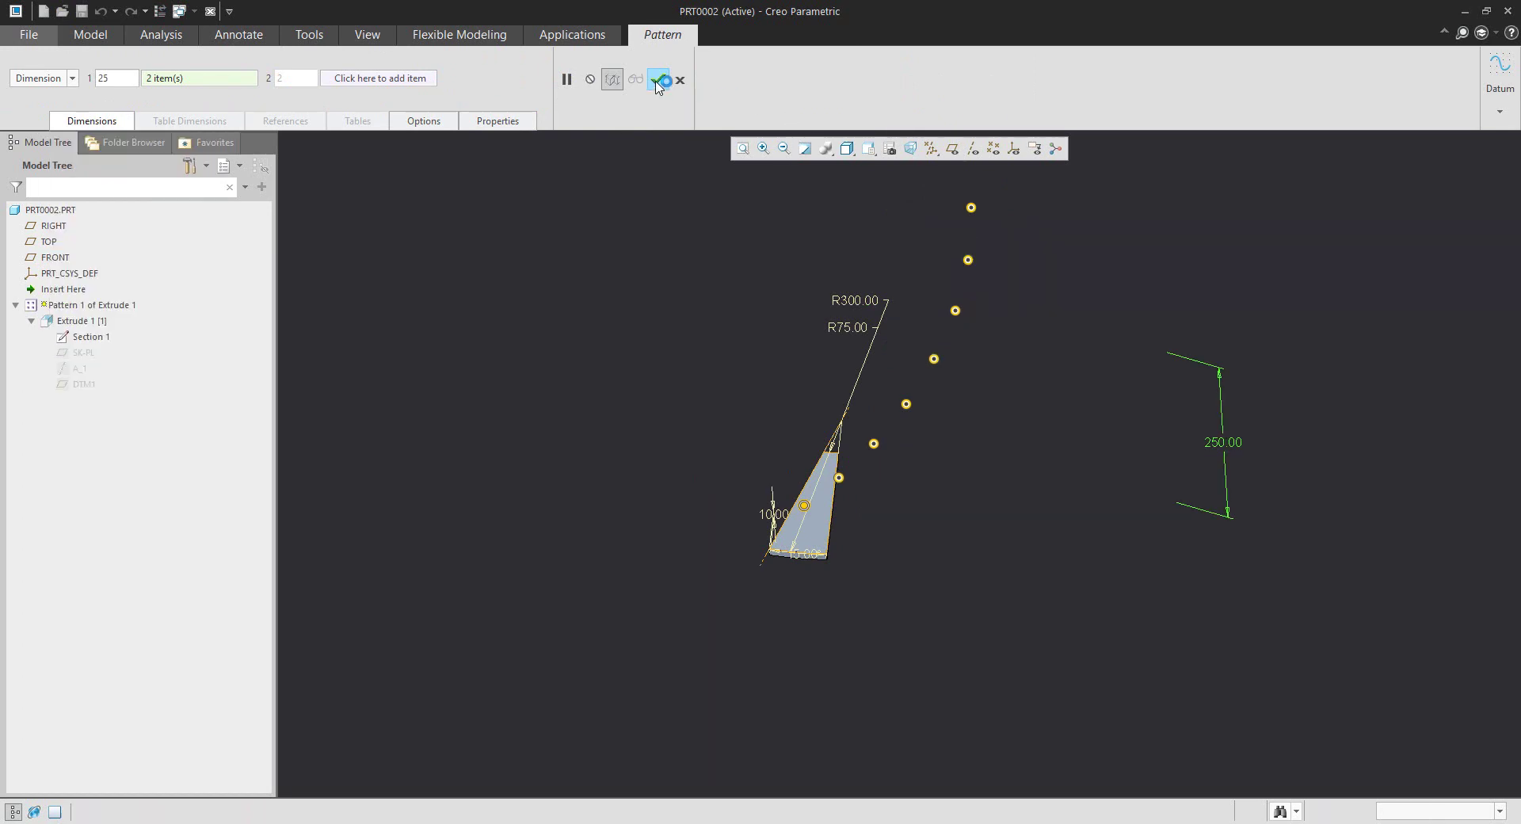
pyautogui.moveTo(838, 494)
pyautogui.mouseDown(button='middle')
pyautogui.moveTo(1059, 431)
pyautogui.moveTo(1126, 488)
pyautogui.moveTo(1056, 454)
pyautogui.moveTo(879, 503)
pyautogui.moveTo(913, 501)
pyautogui.moveTo(846, 543)
pyautogui.moveTo(930, 510)
pyautogui.moveTo(893, 542)
pyautogui.moveTo(931, 584)
pyautogui.moveTo(931, 563)
pyautogui.moveTo(897, 555)
pyautogui.mouseUp(button='middle')
pyautogui.click(717, 526)
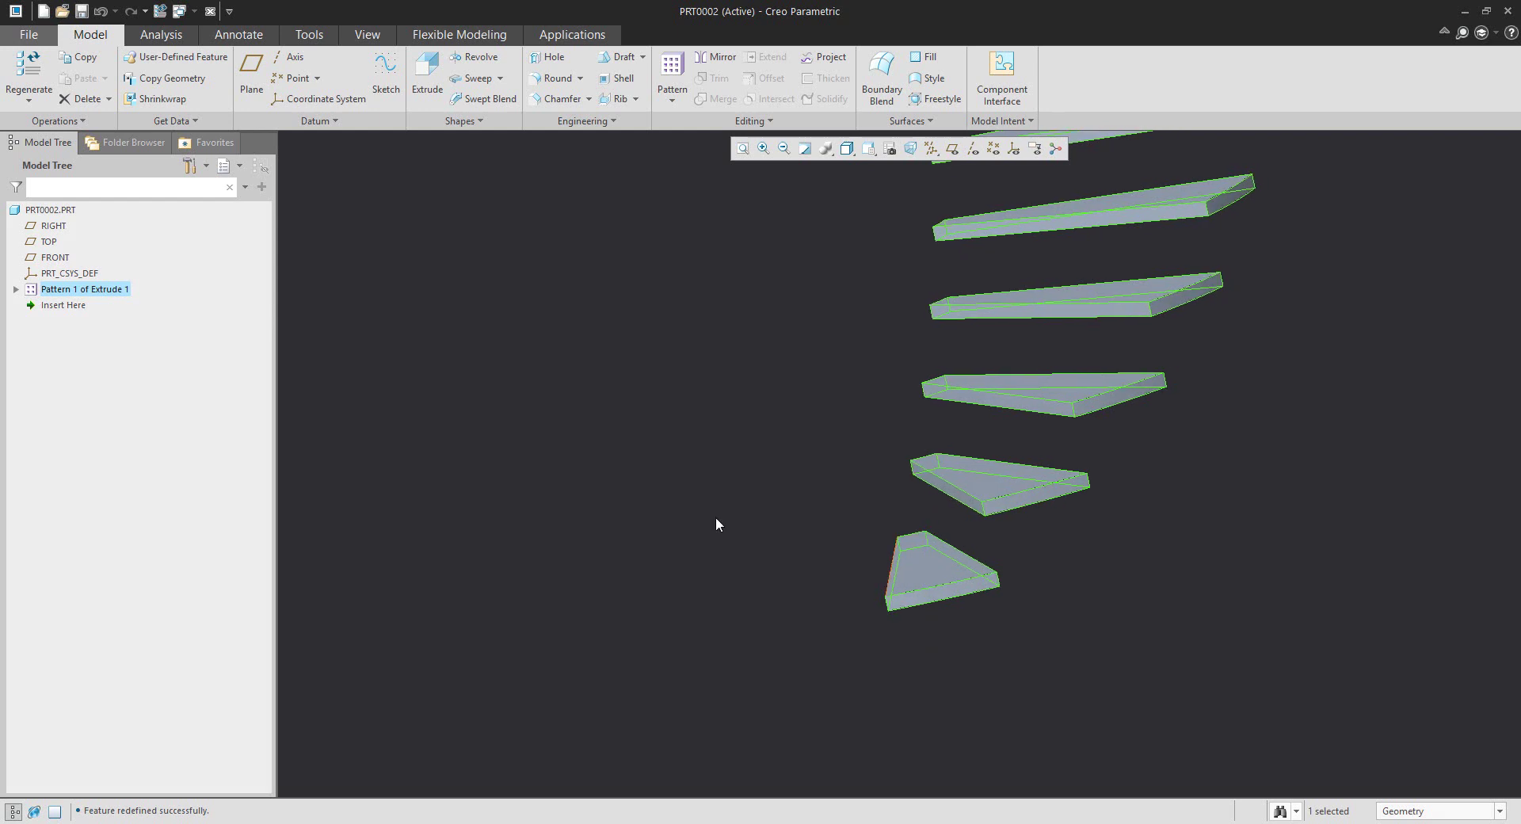
# - Measure the distance between the top faces of the two lowest steps
pyautogui.click(161, 34)
pyautogui.click(460, 72)
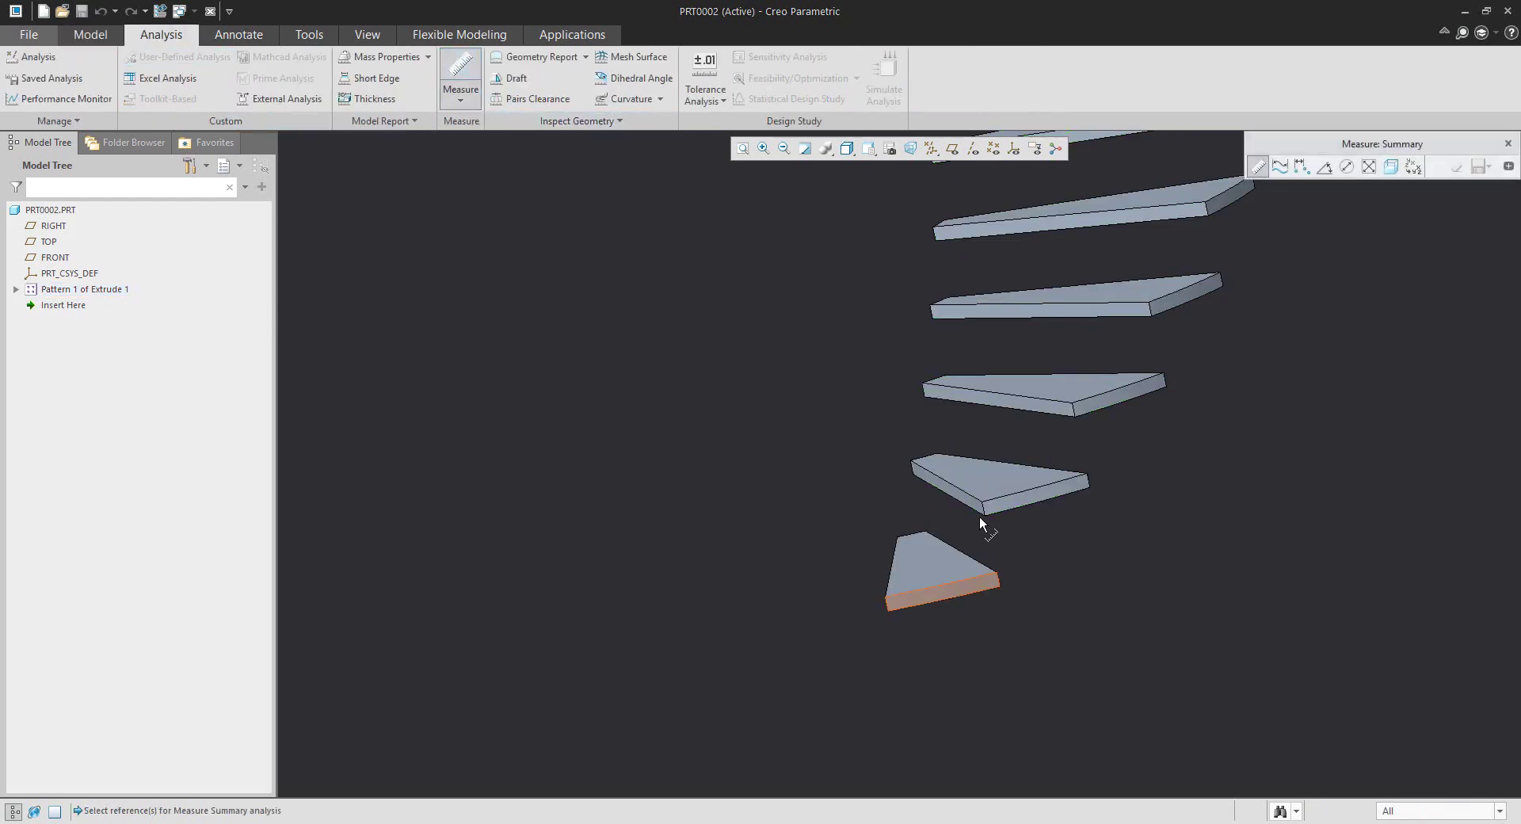
pyautogui.click(987, 472)
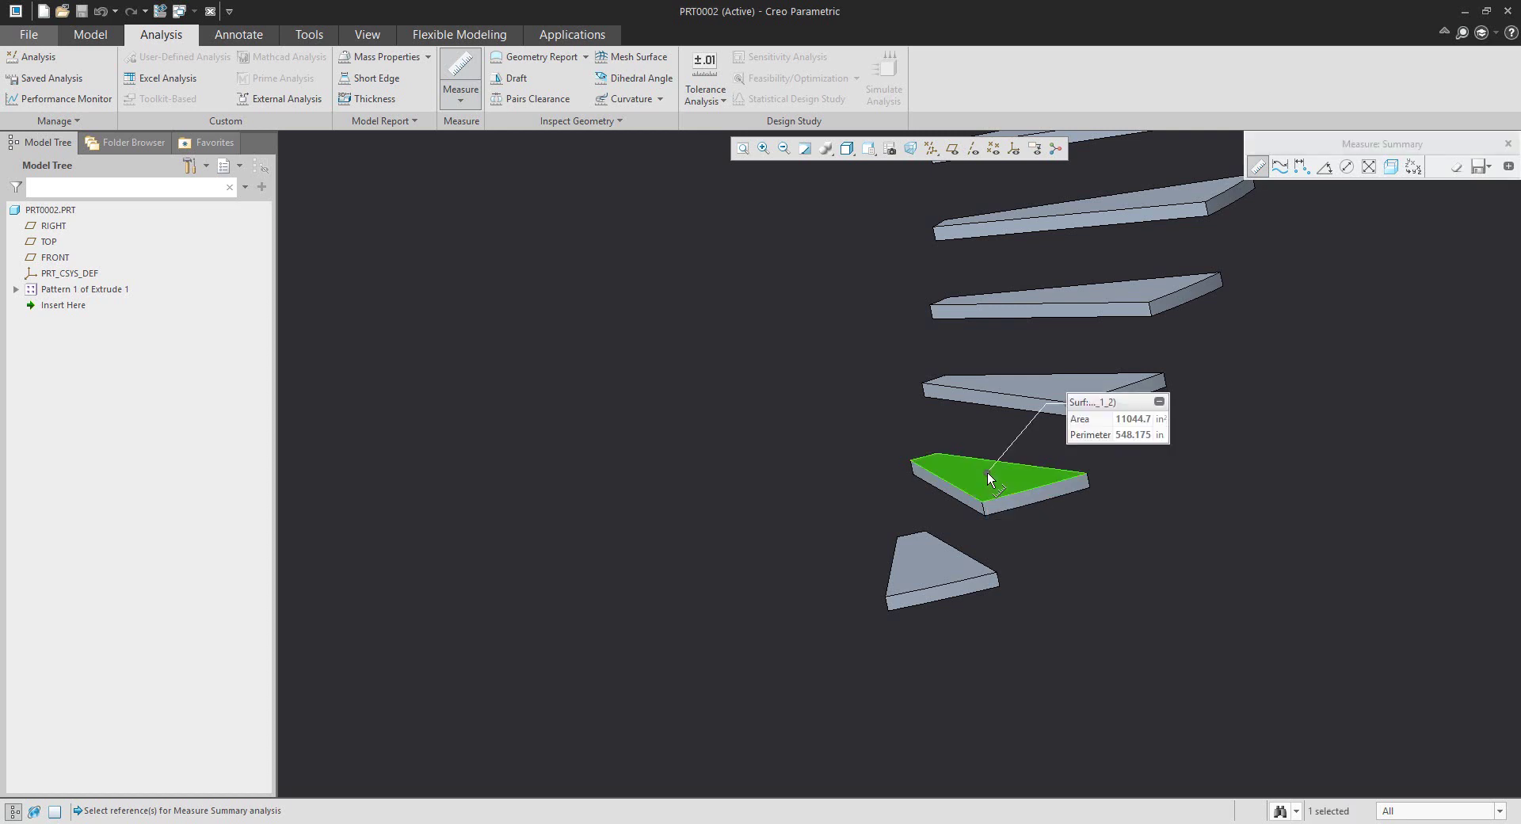
pyautogui.keyDown('ctrl'); pyautogui.click(941, 557); pyautogui.keyUp('ctrl')
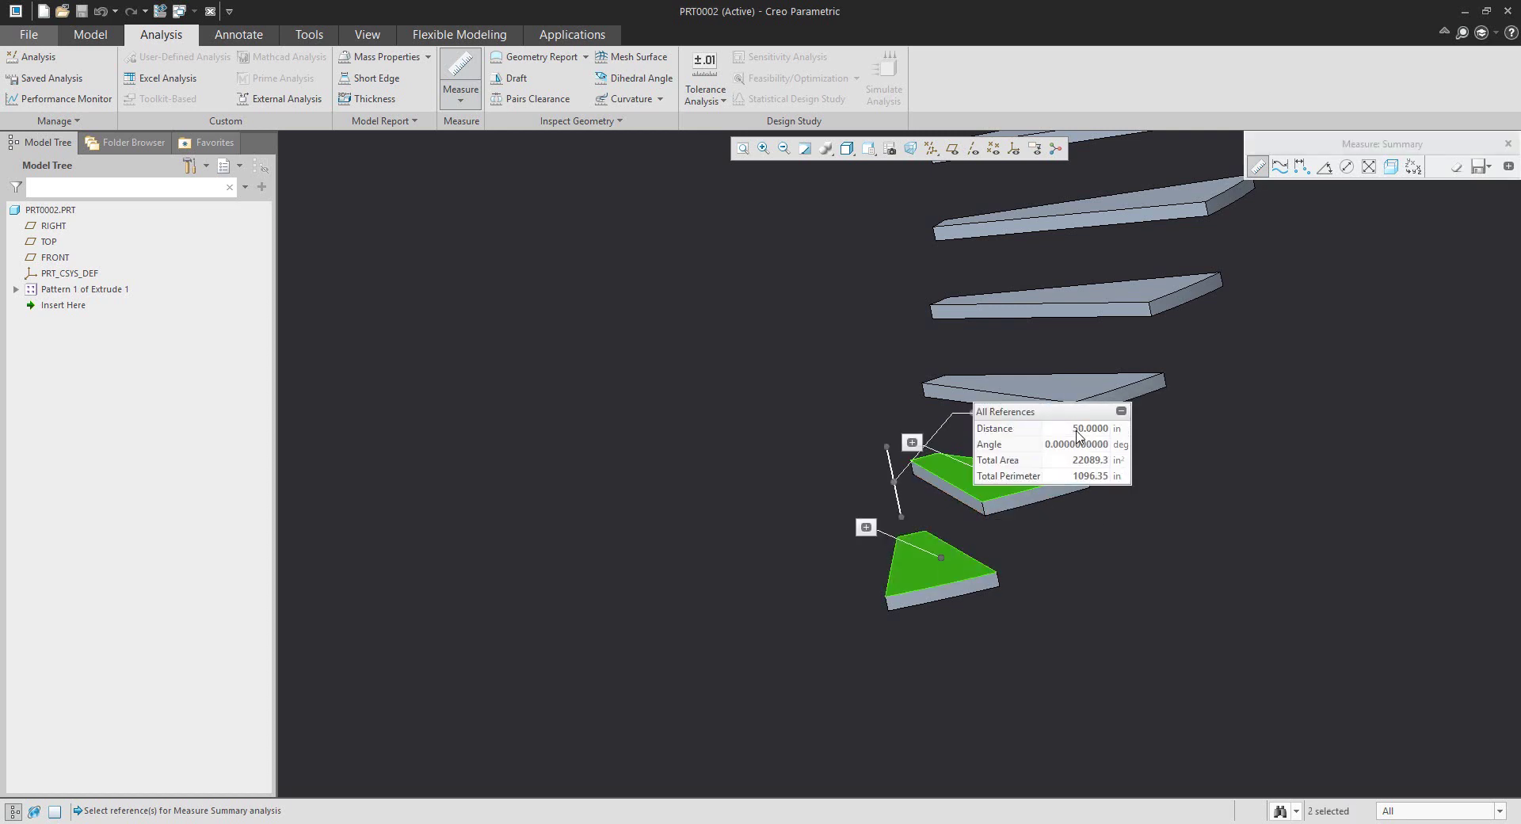
pyautogui.click(1507, 143)
pyautogui.moveTo(896, 545); pyautogui.dragTo(1009, 615, button='middle')
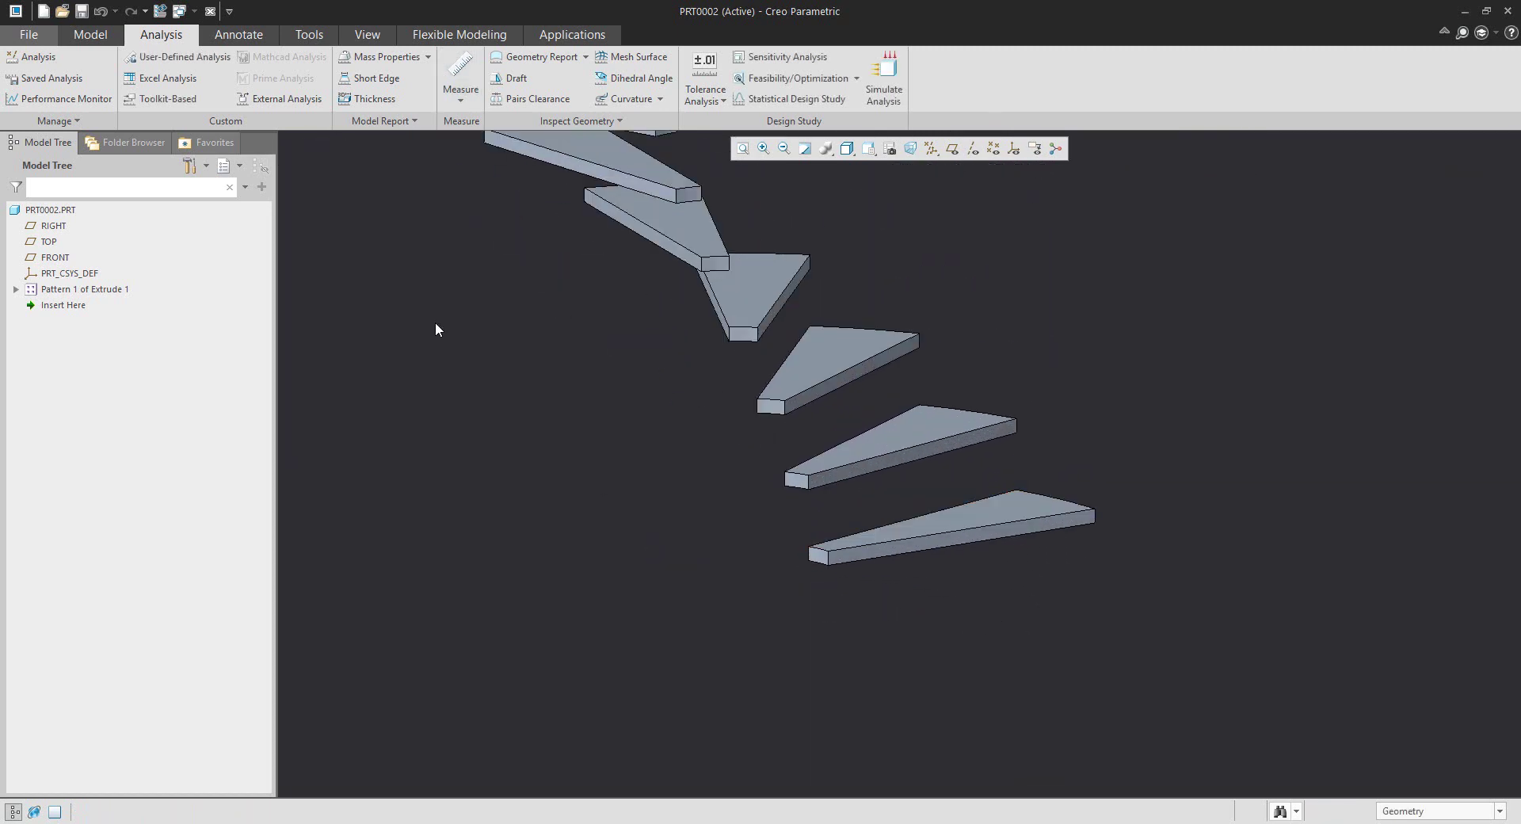
# - Start an extrusion sketch on the lowest step's long side face, adding the face's two upper corner vertices as references
pyautogui.click(91, 34)
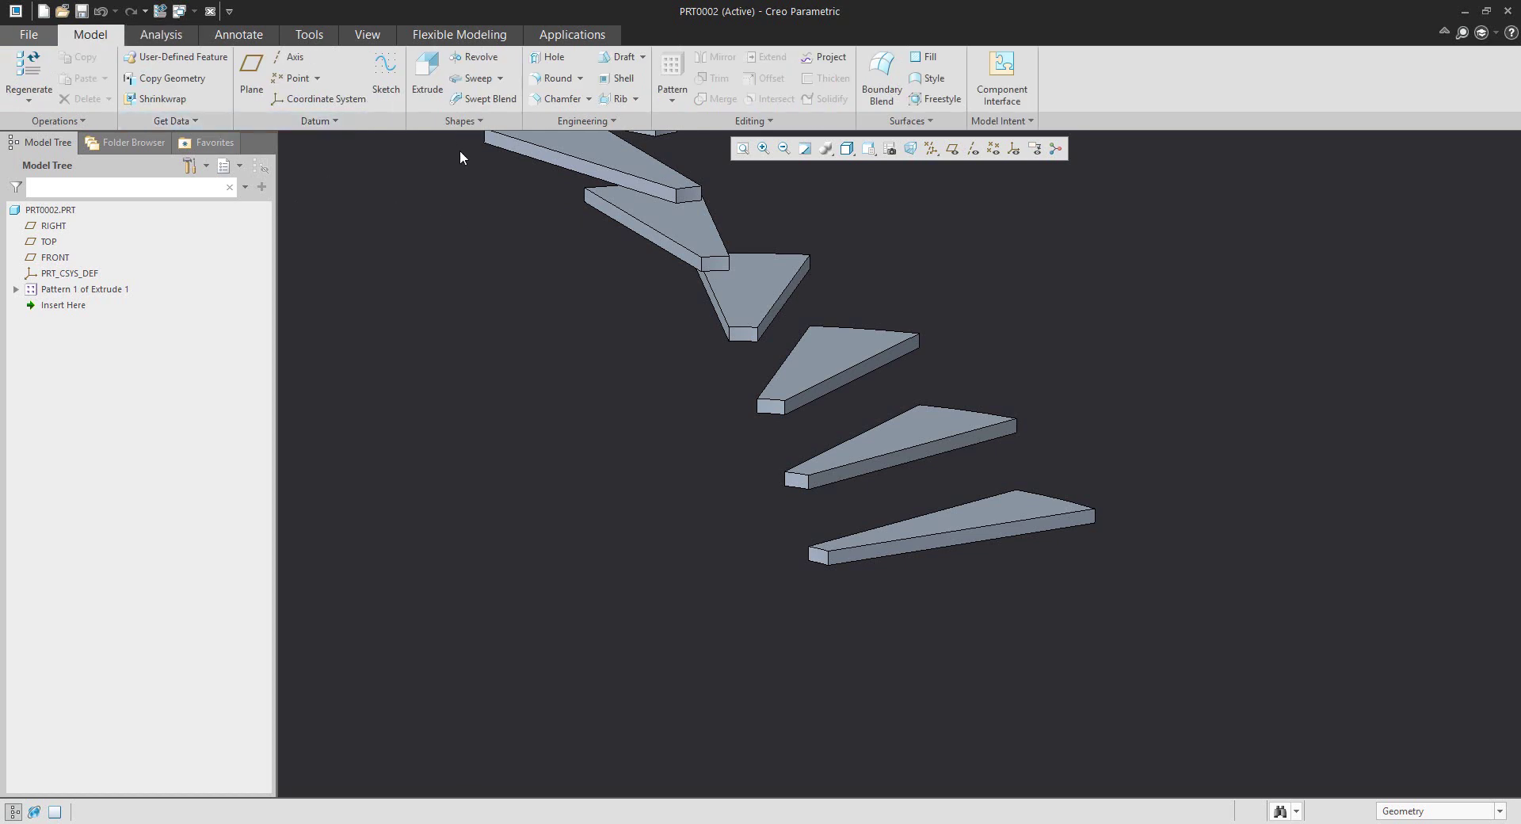
pyautogui.click(427, 77)
pyautogui.click(942, 546)
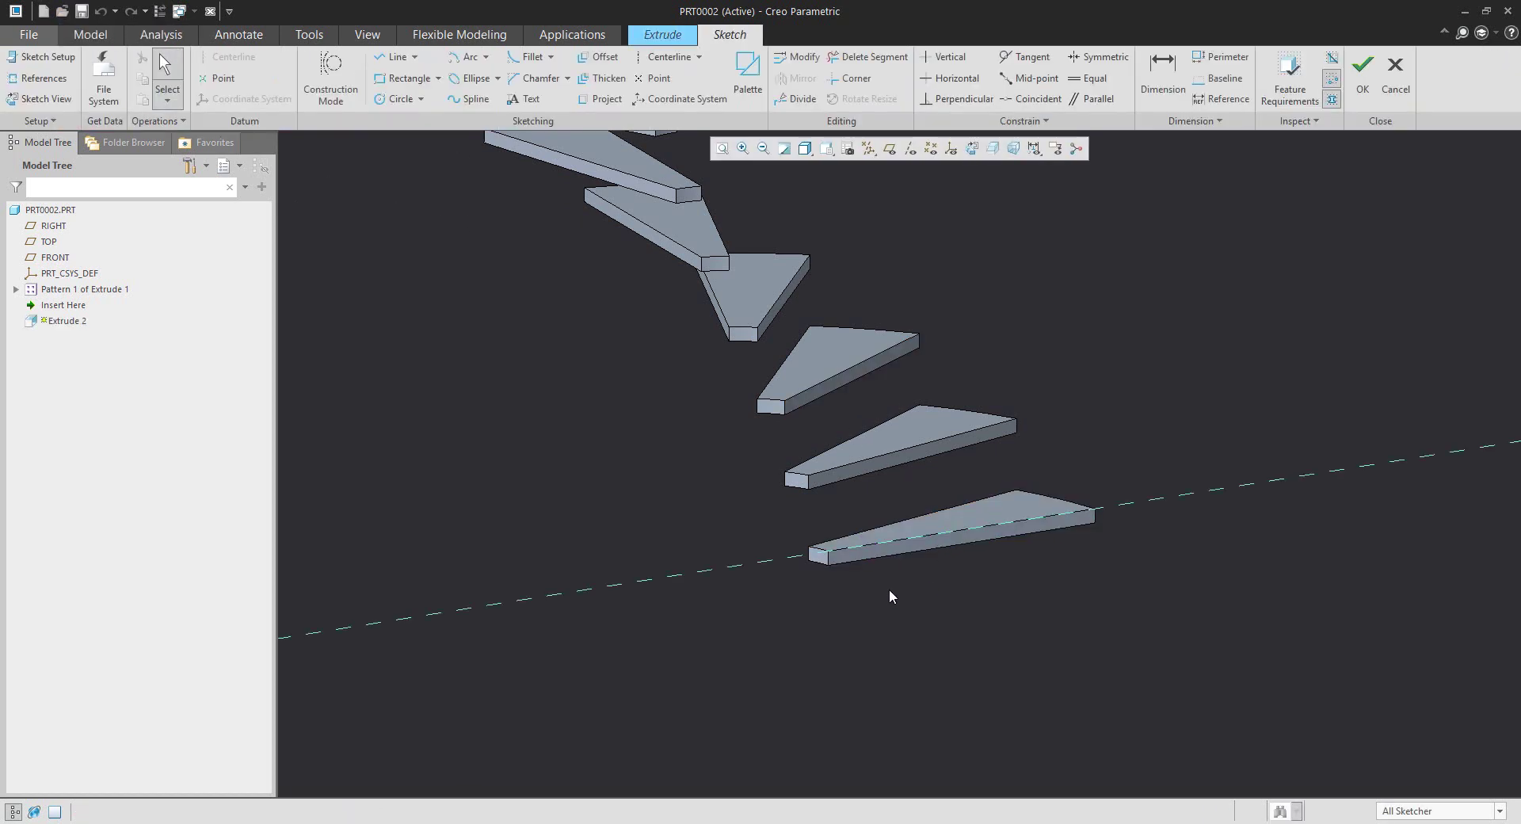
pyautogui.scroll(3, 840, 574)
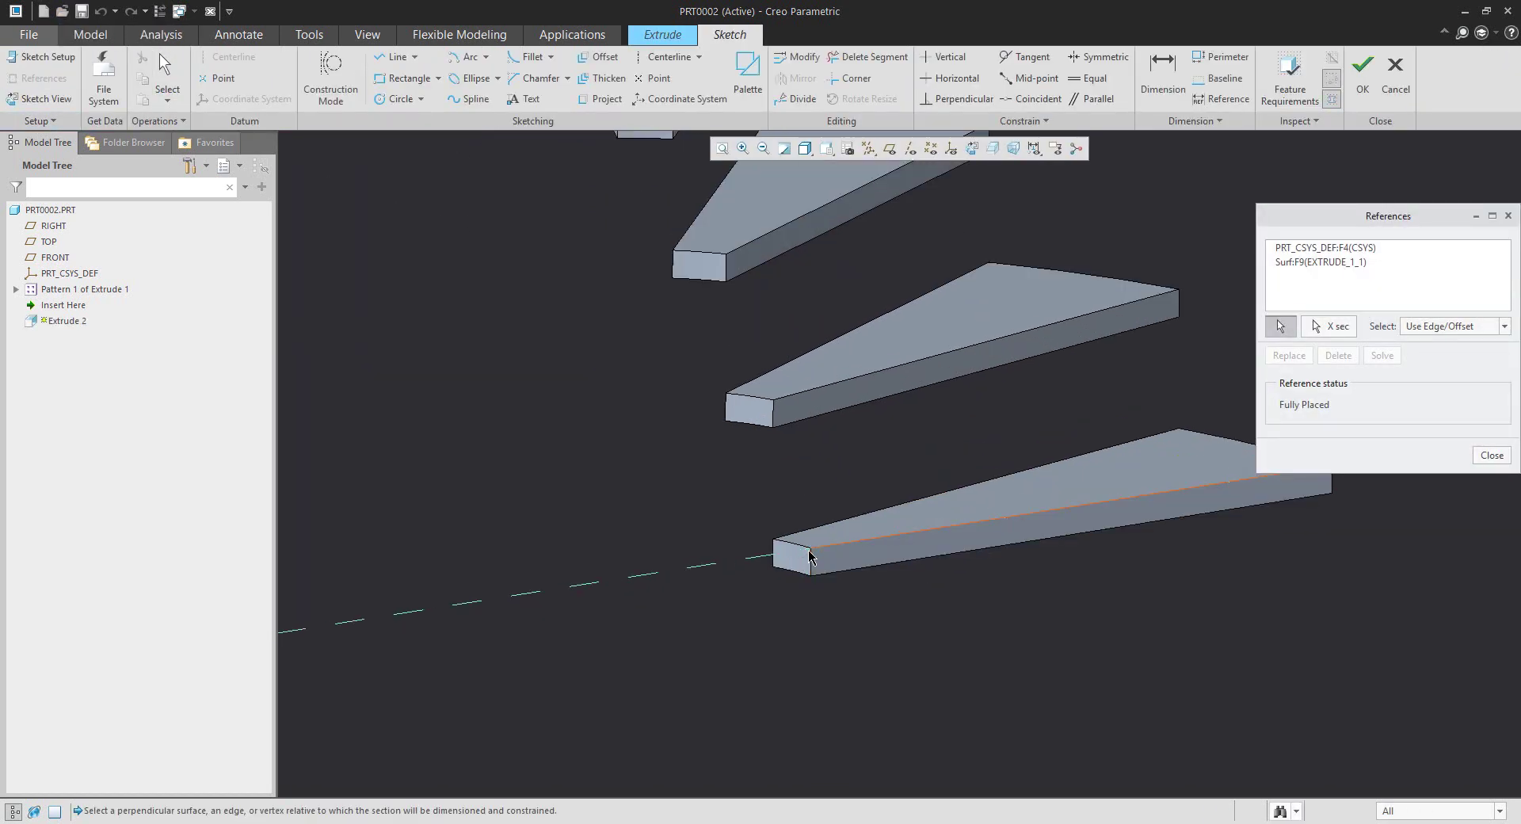
pyautogui.click(808, 559)
pyautogui.scroll(-2, 974, 523)
pyautogui.scroll(3, 1216, 499)
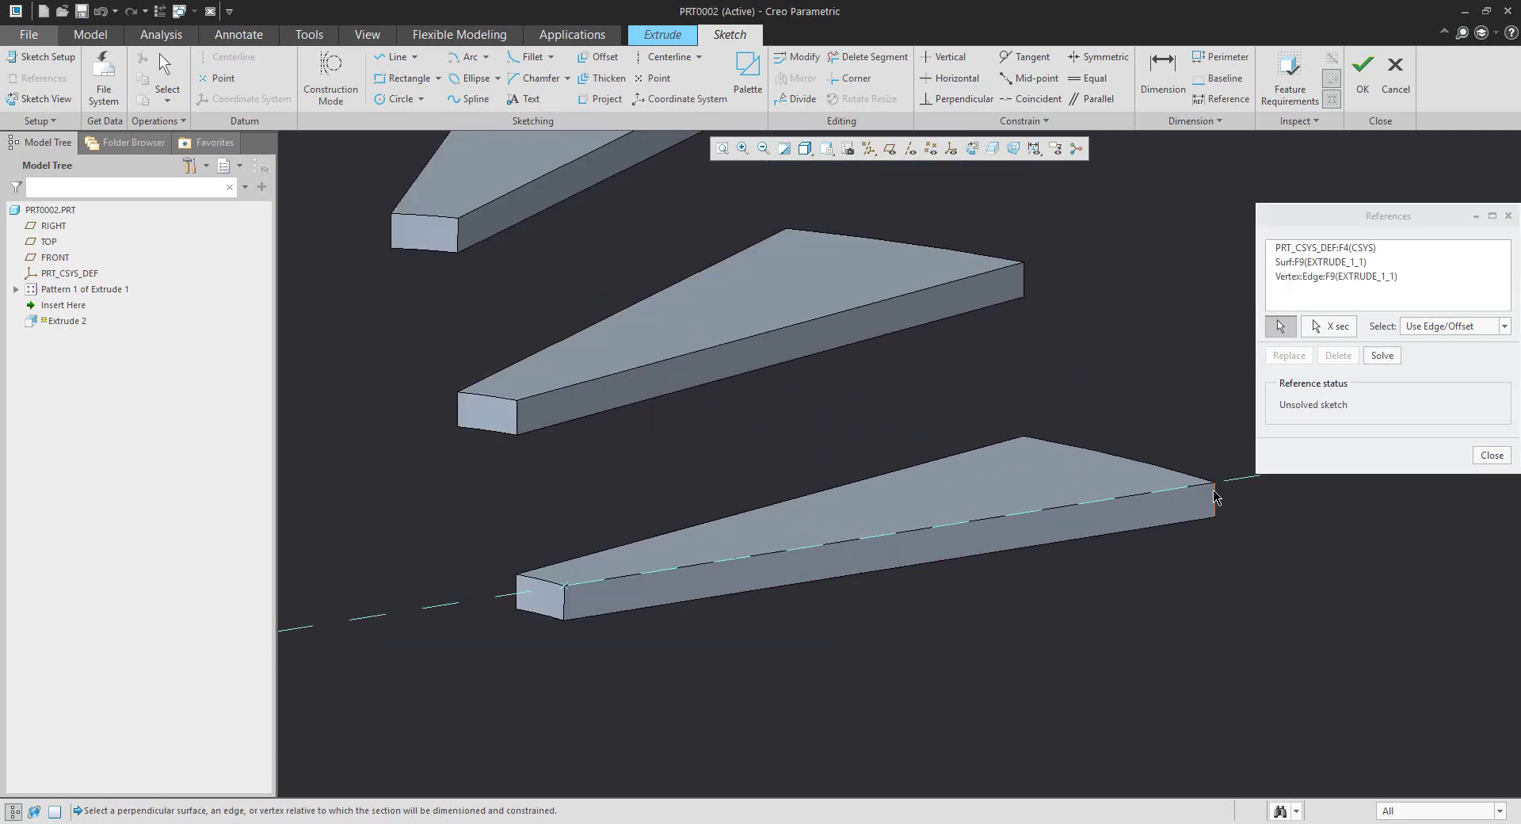
pyautogui.click(1215, 496)
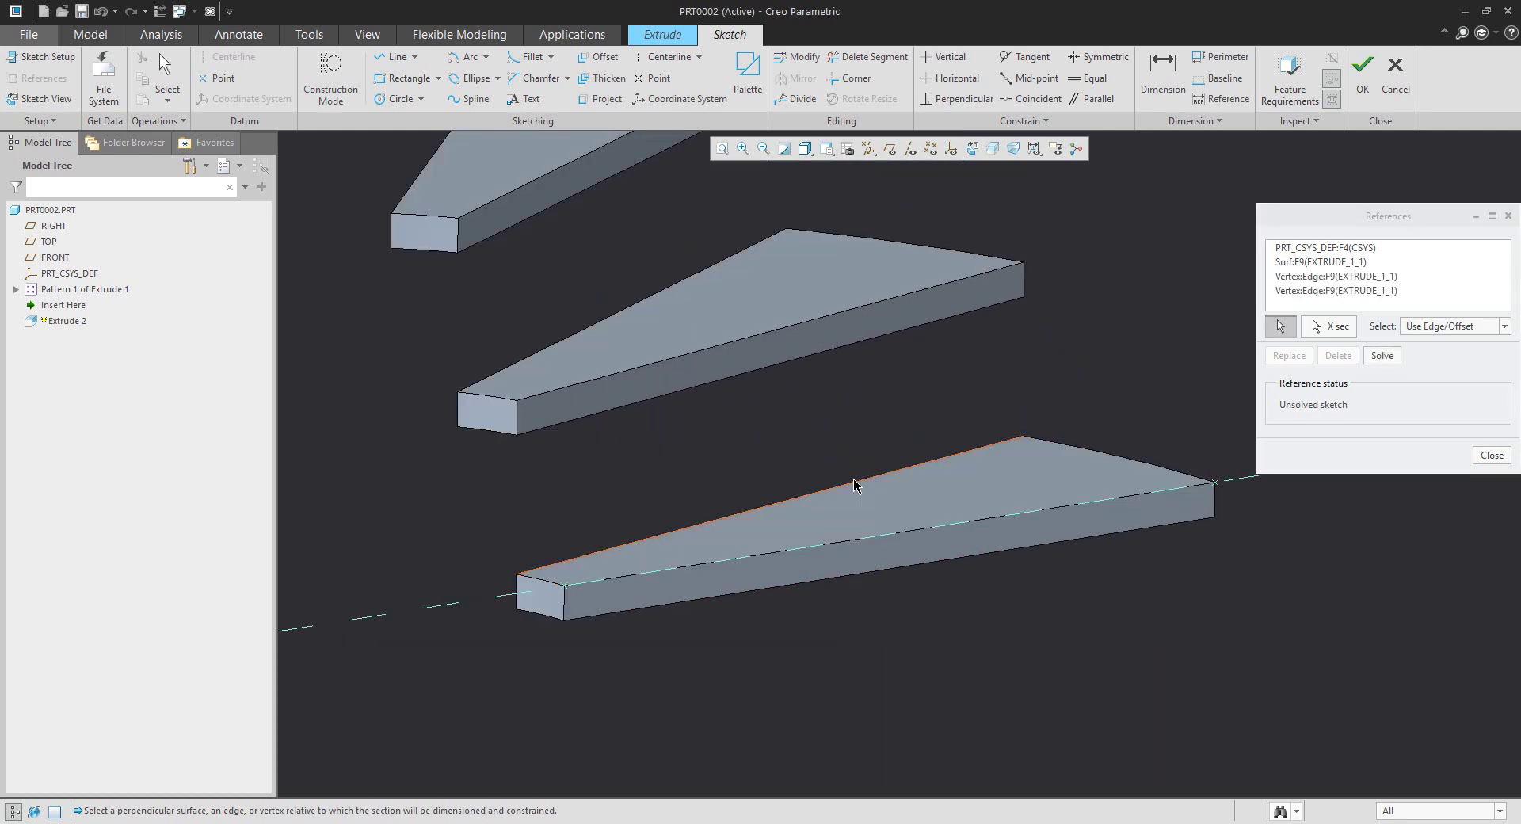
pyautogui.click(1490, 456)
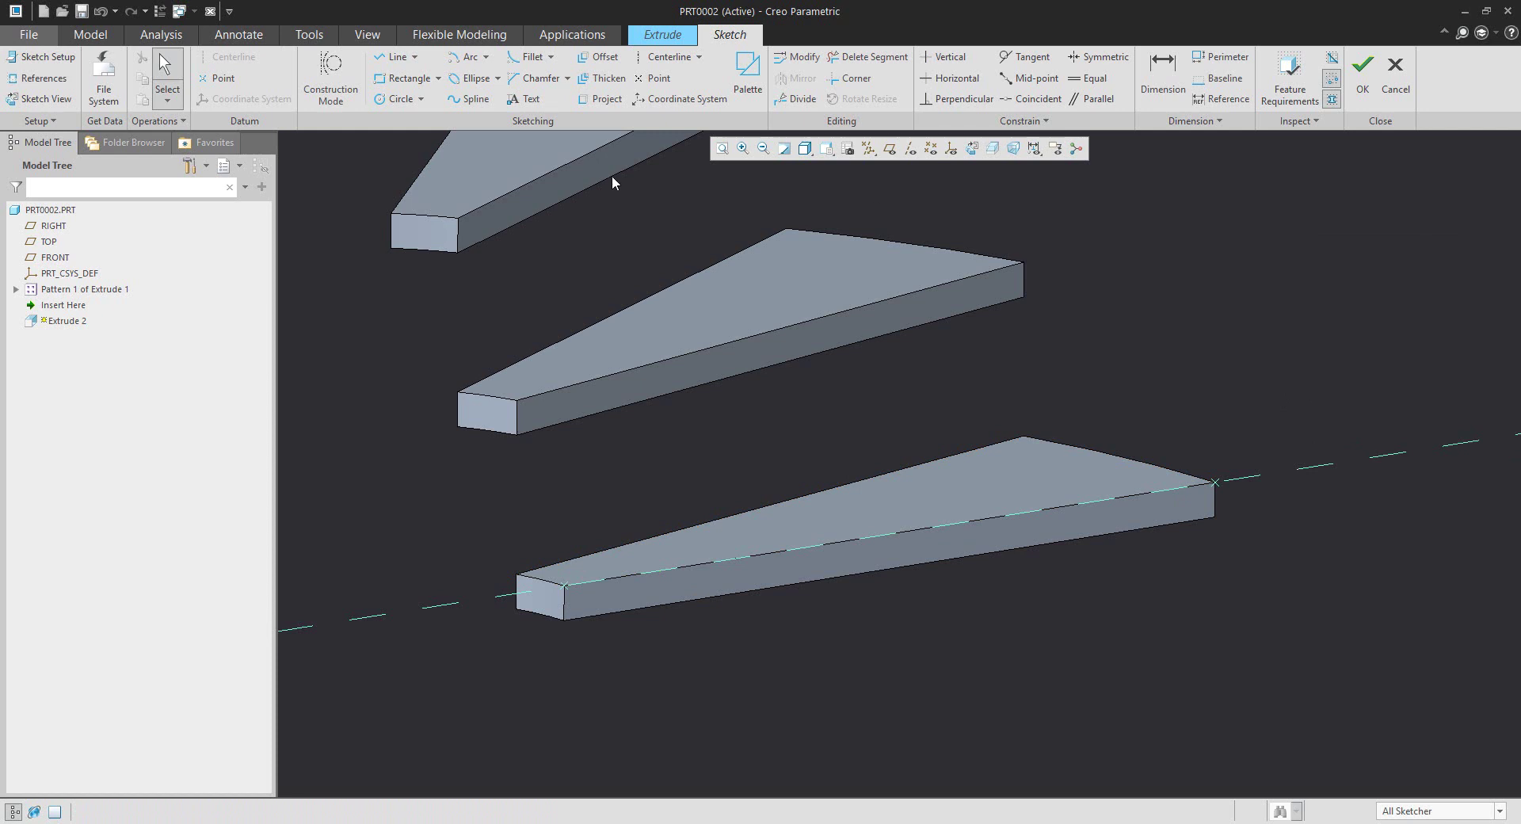
# - Project the upper edge and both short vertical edges of the lowest step's side face into the sketch
pyautogui.click(600, 99)
pyautogui.click(658, 571)
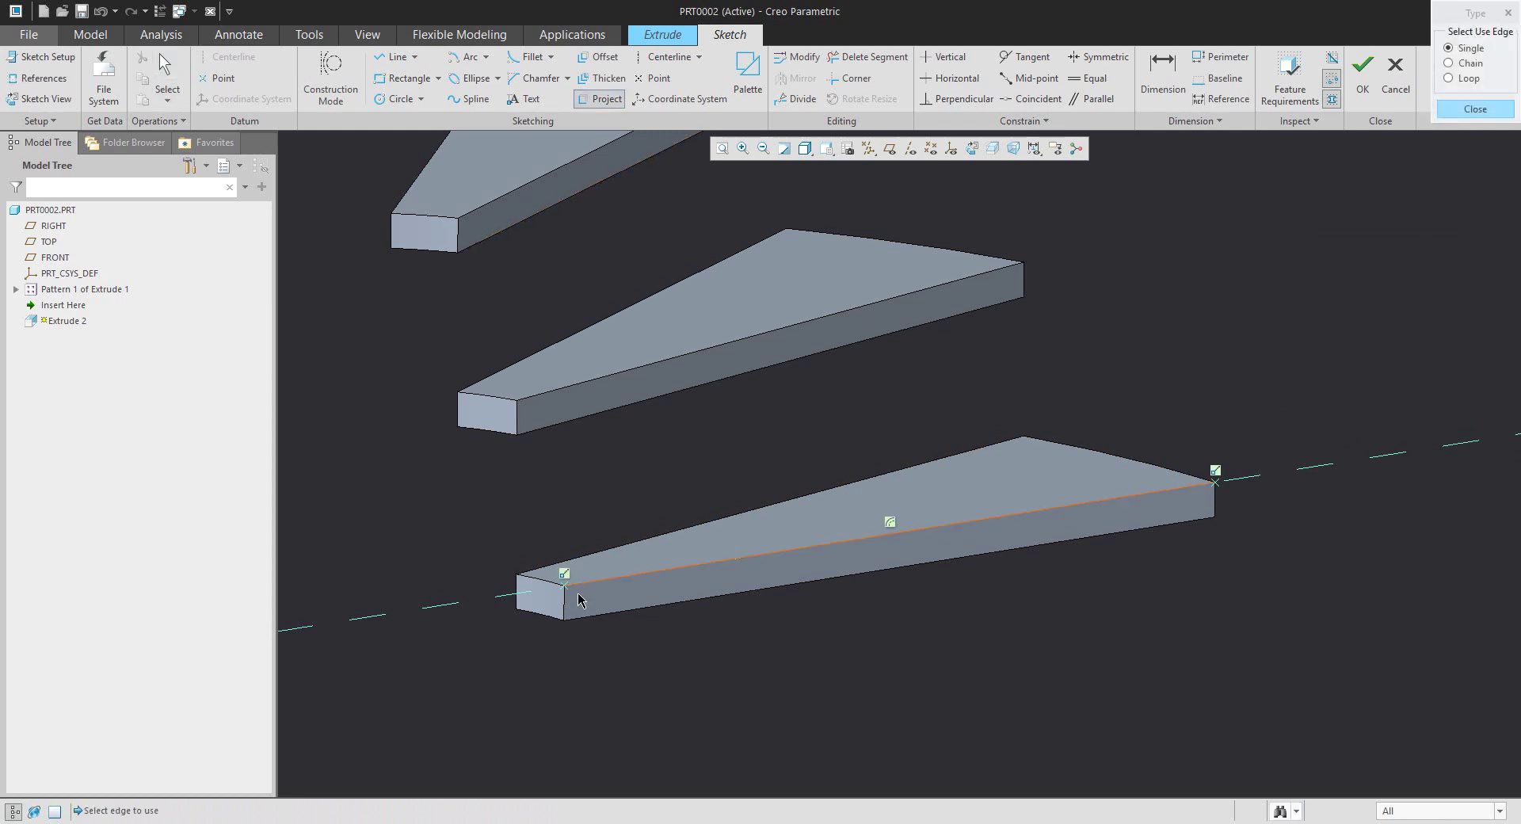
pyautogui.click(566, 607)
pyautogui.click(1215, 504)
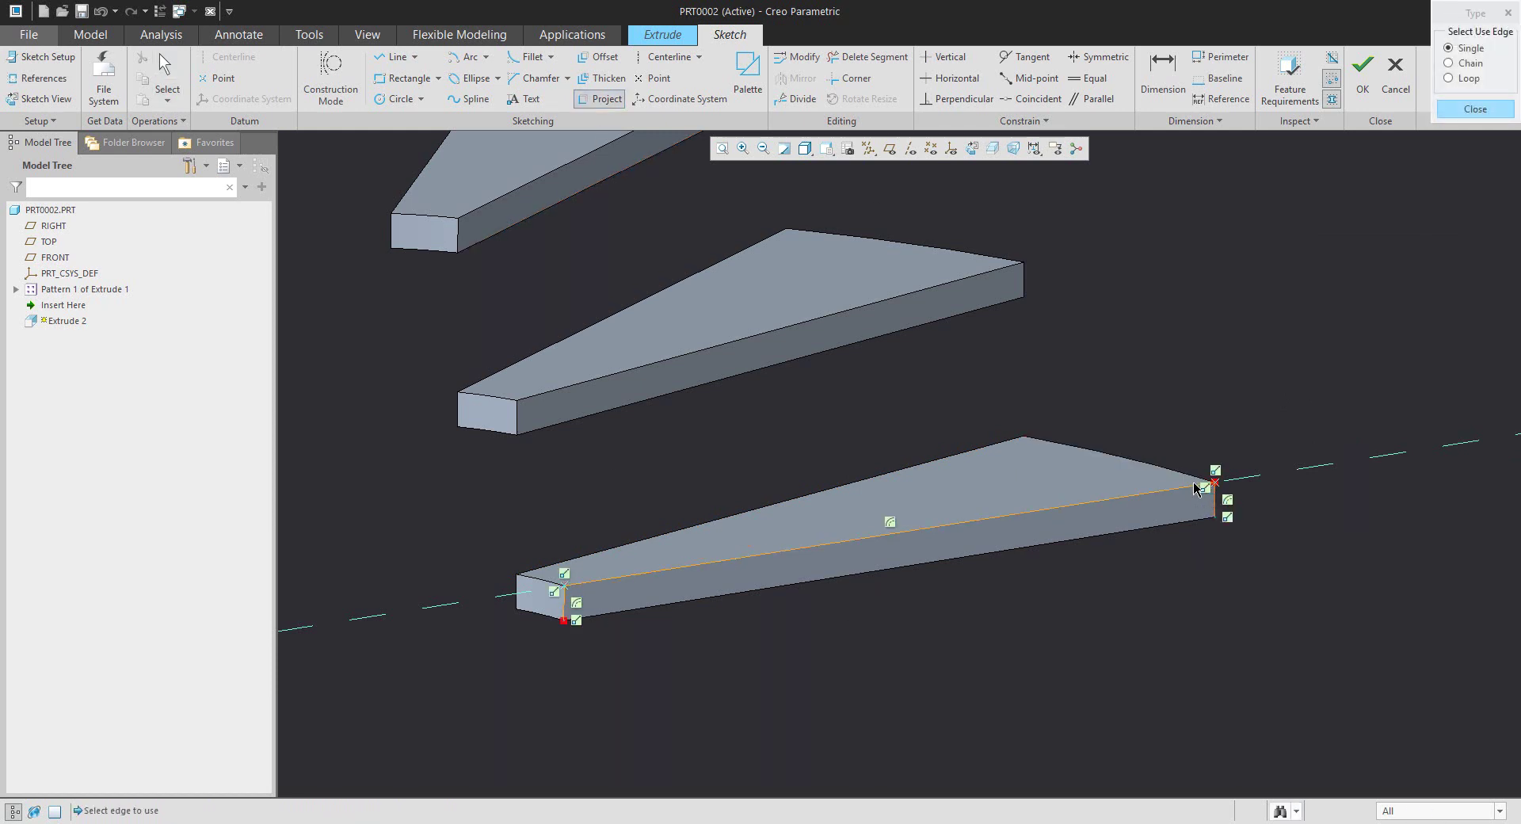
pyautogui.middleClick(1232, 397)
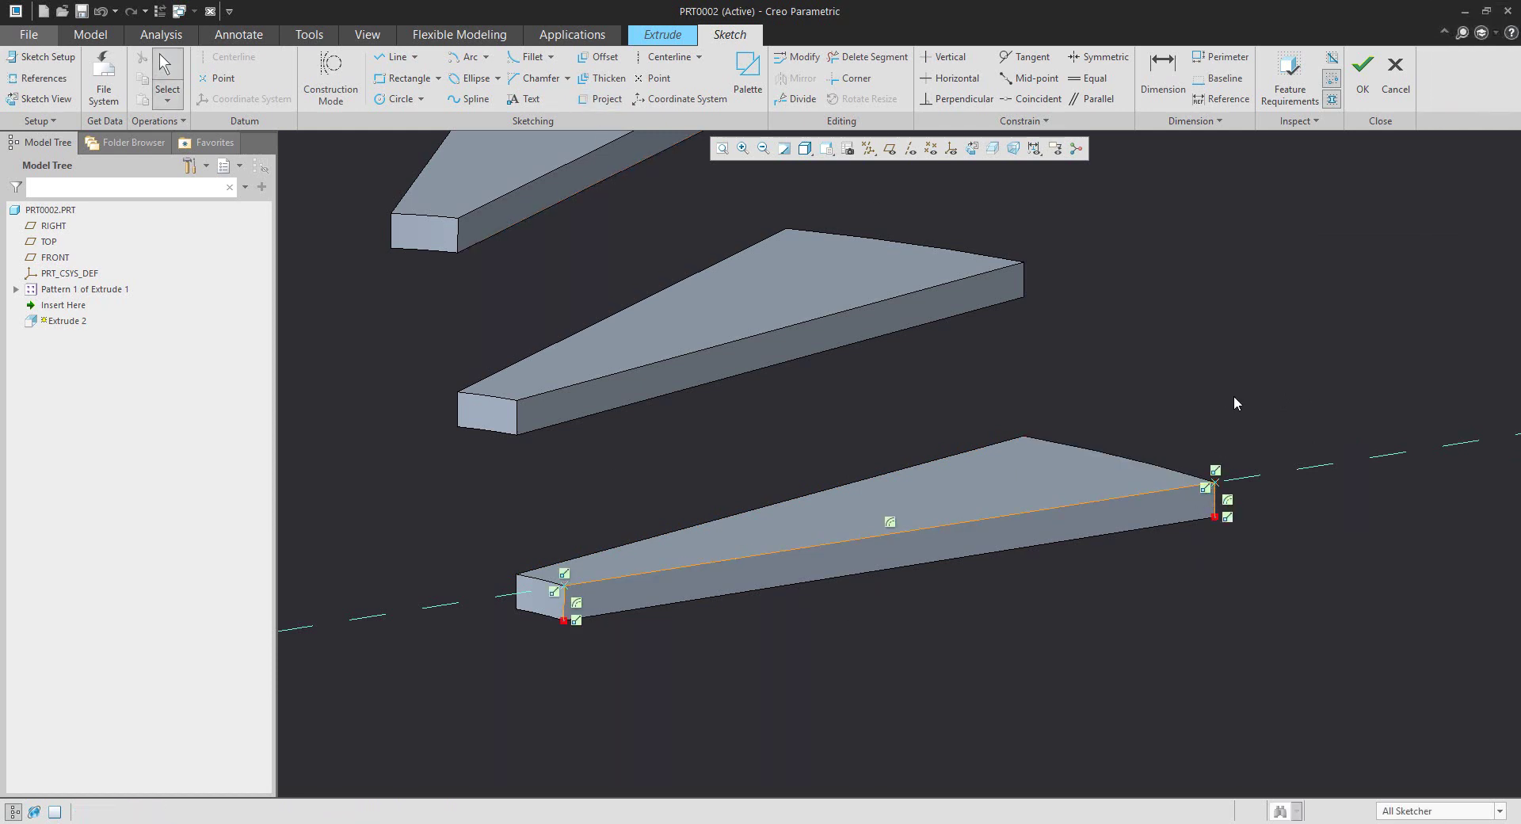
# - Draw a horizontal line below the side face and corner-trim it with both projected vertical edges into a closed profile
pyautogui.click(394, 56)
pyautogui.click(1263, 582)
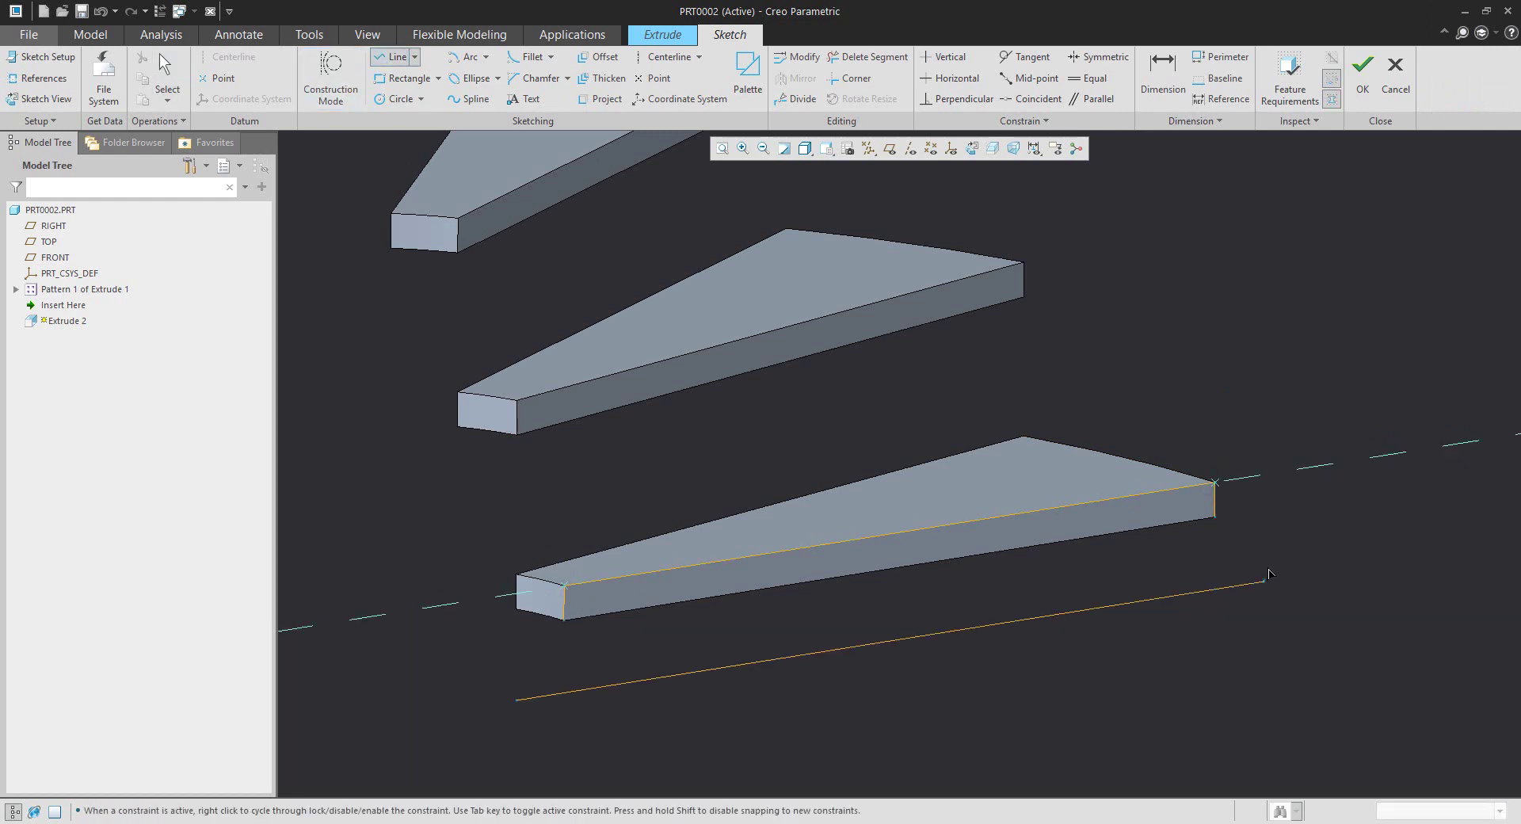
pyautogui.middleClick(1281, 554)
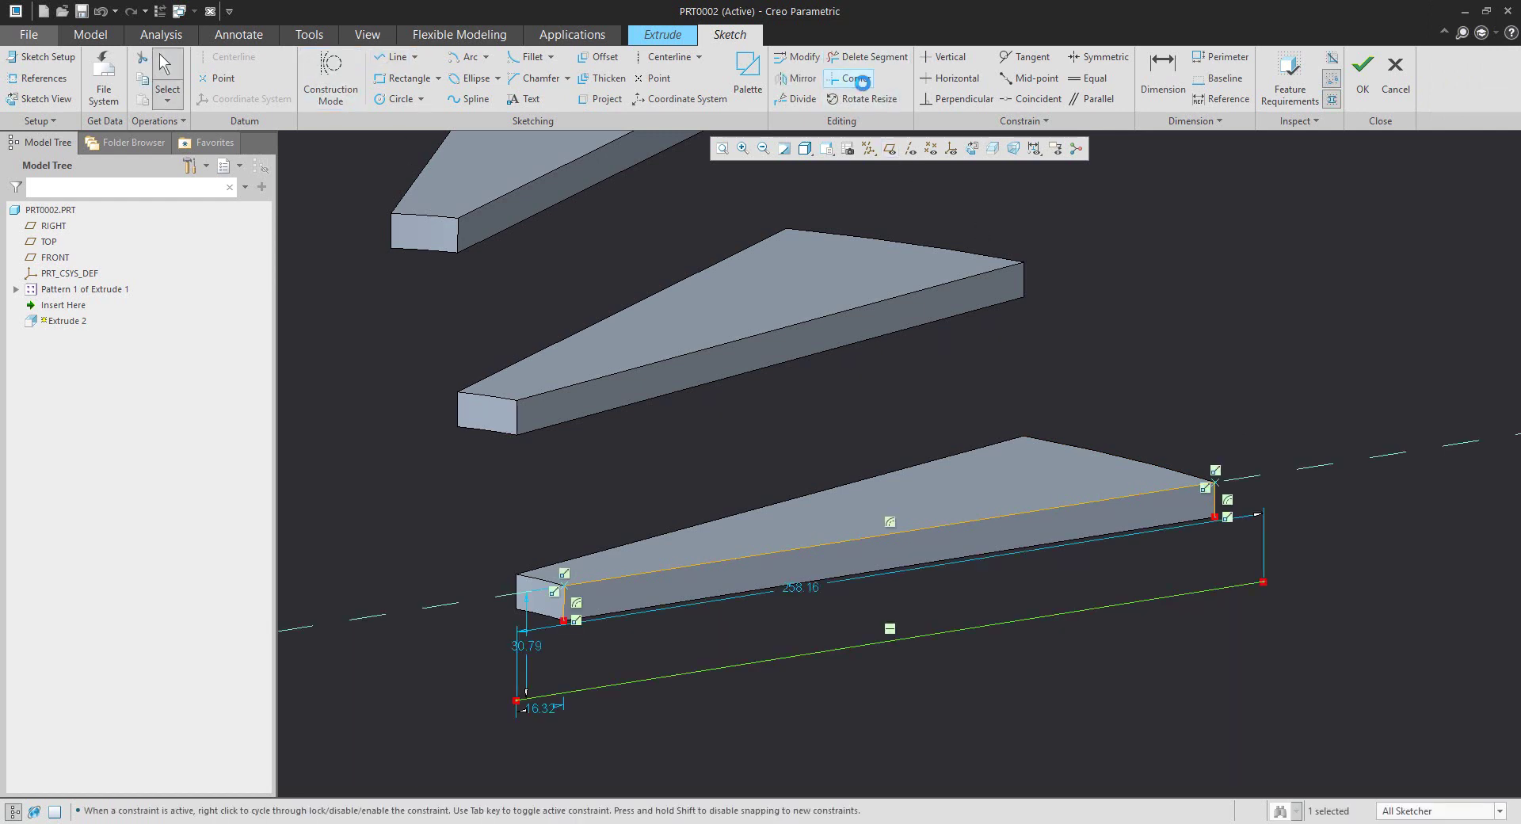
pyautogui.click(849, 77)
pyautogui.click(1217, 504)
pyautogui.click(1172, 597)
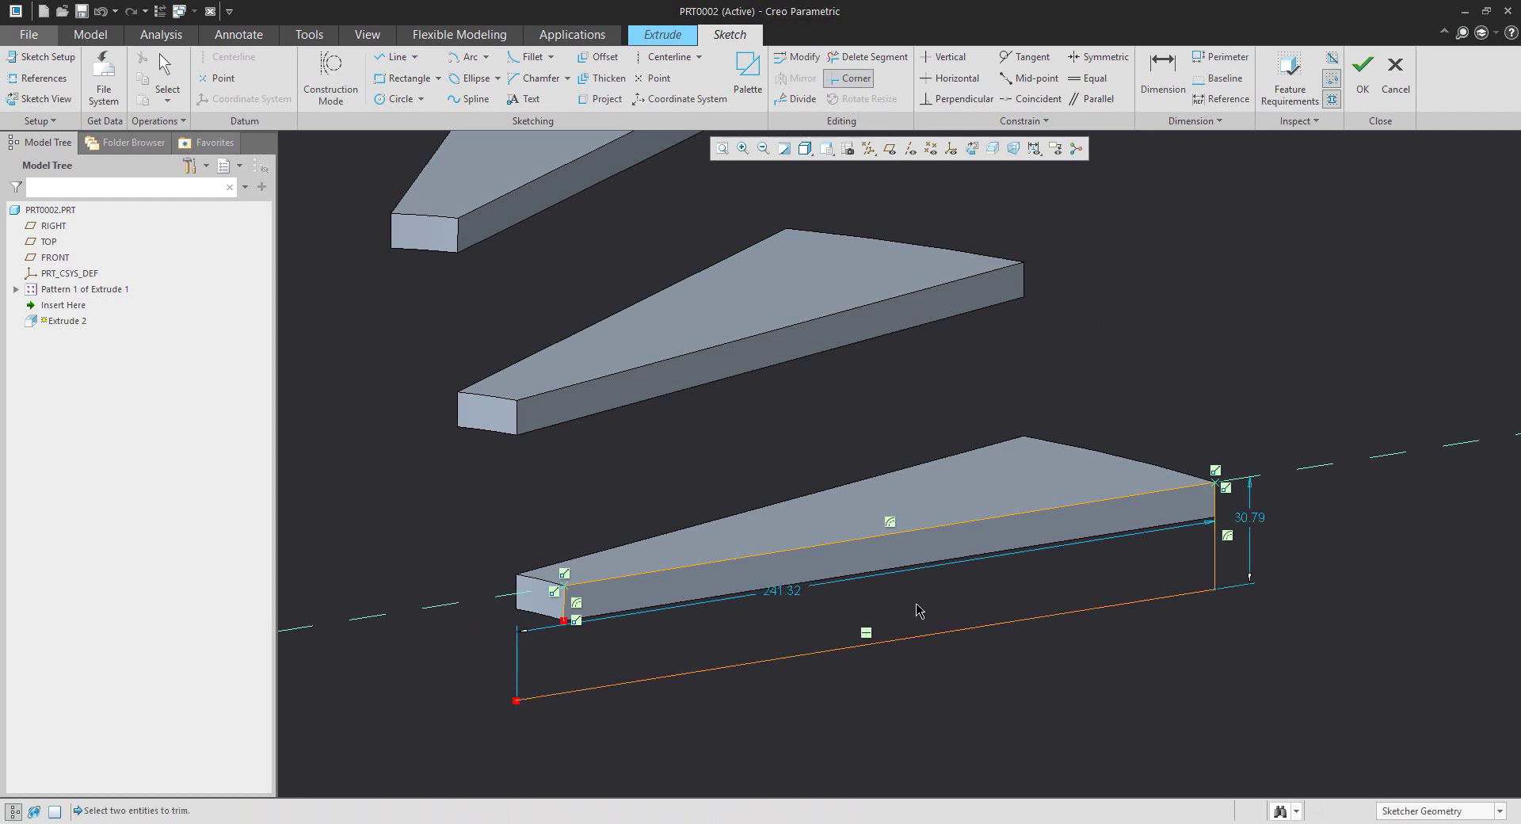
pyautogui.click(566, 610)
pyautogui.click(669, 675)
pyautogui.middleClick(669, 675)
# - Set the profile's height to 50 and extrude it with a depth of 4 as a riser
pyautogui.doubleClick(607, 630)
pyautogui.write('50')
pyautogui.press('Return')
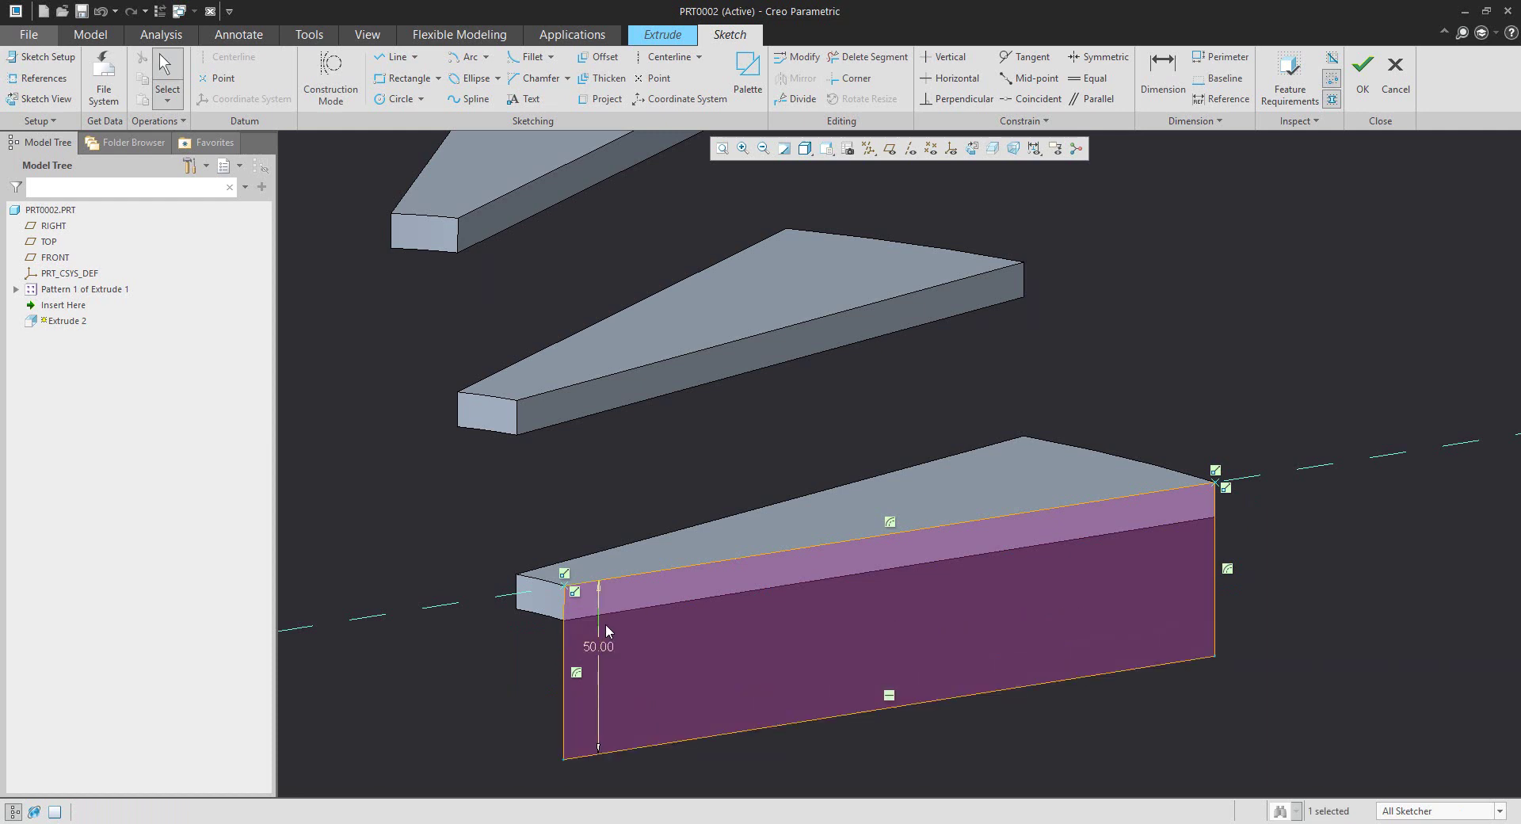
pyautogui.click(1361, 79)
pyautogui.moveTo(1268, 629)
pyautogui.mouseDown()
pyautogui.moveTo(911, 583)
pyautogui.moveTo(858, 557)
pyautogui.mouseUp()
pyautogui.scroll(2, 725, 542)
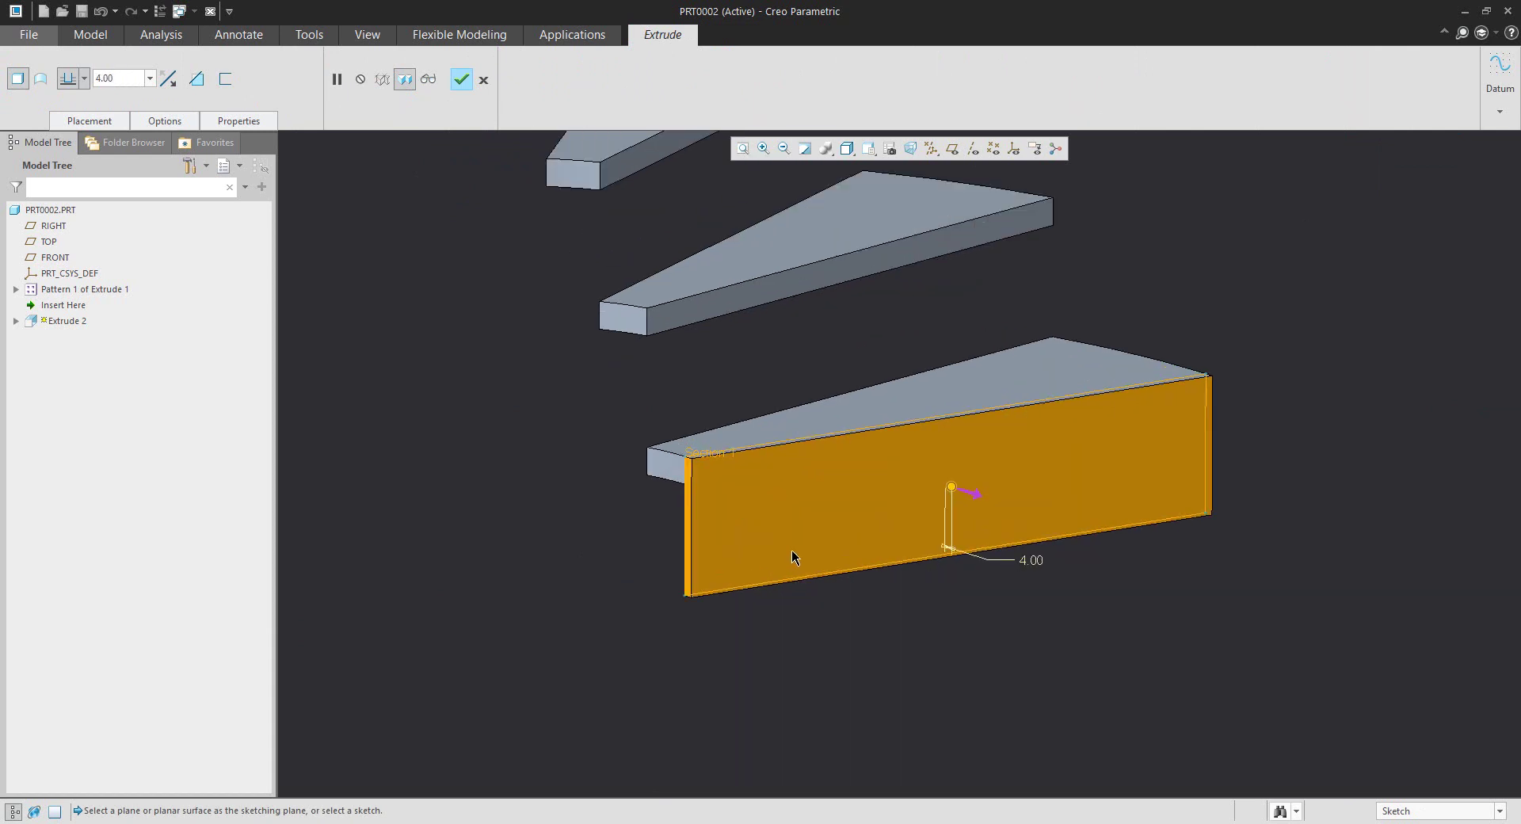
pyautogui.middleClick(976, 631)
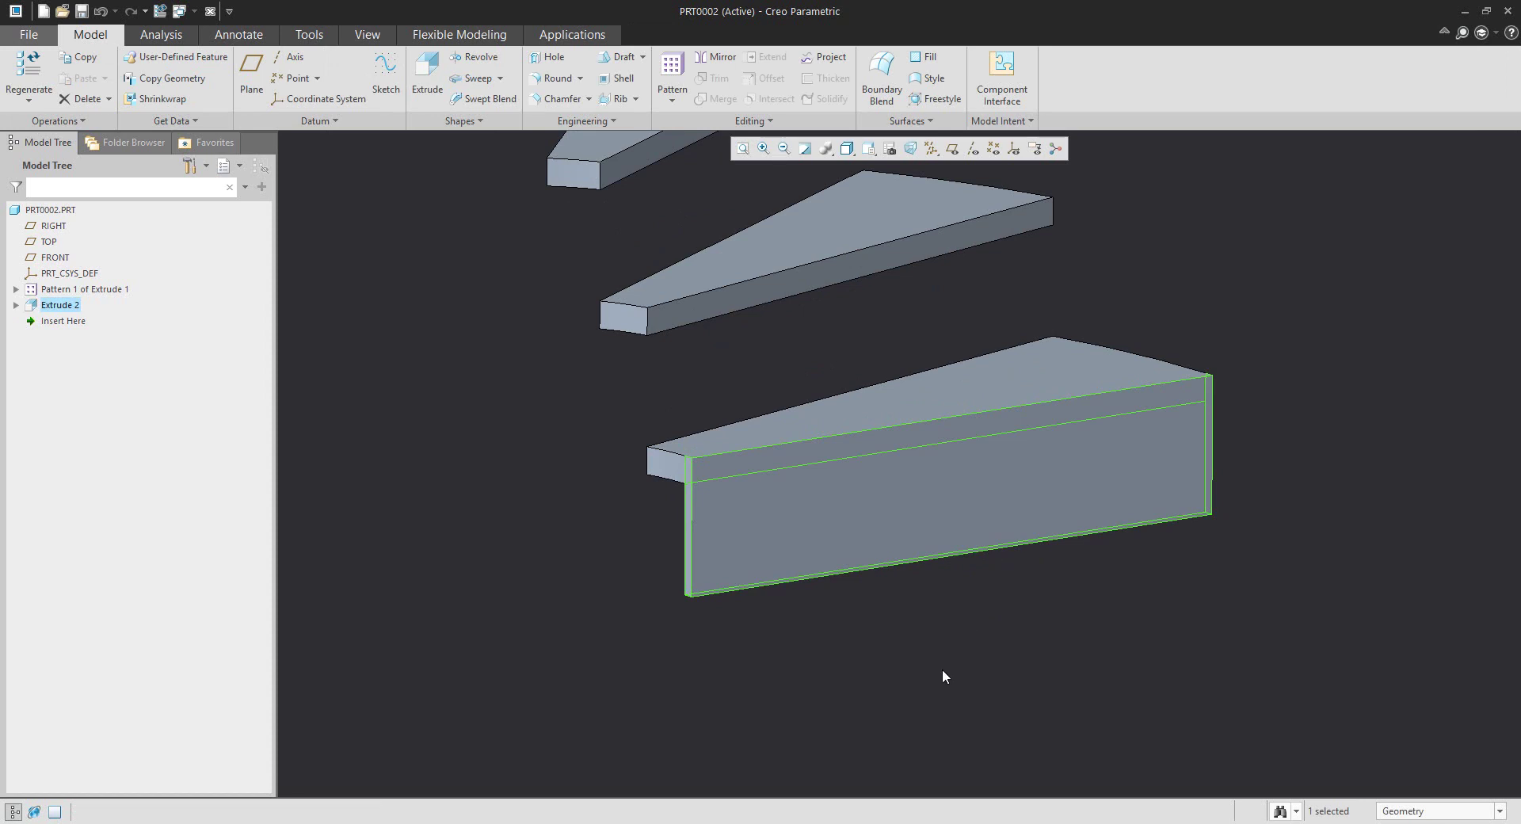
# - Create a reference pattern of the riser extrusion so that it follows every step of the staircase
pyautogui.scroll(-3, 942, 671)
pyautogui.click(672, 70)
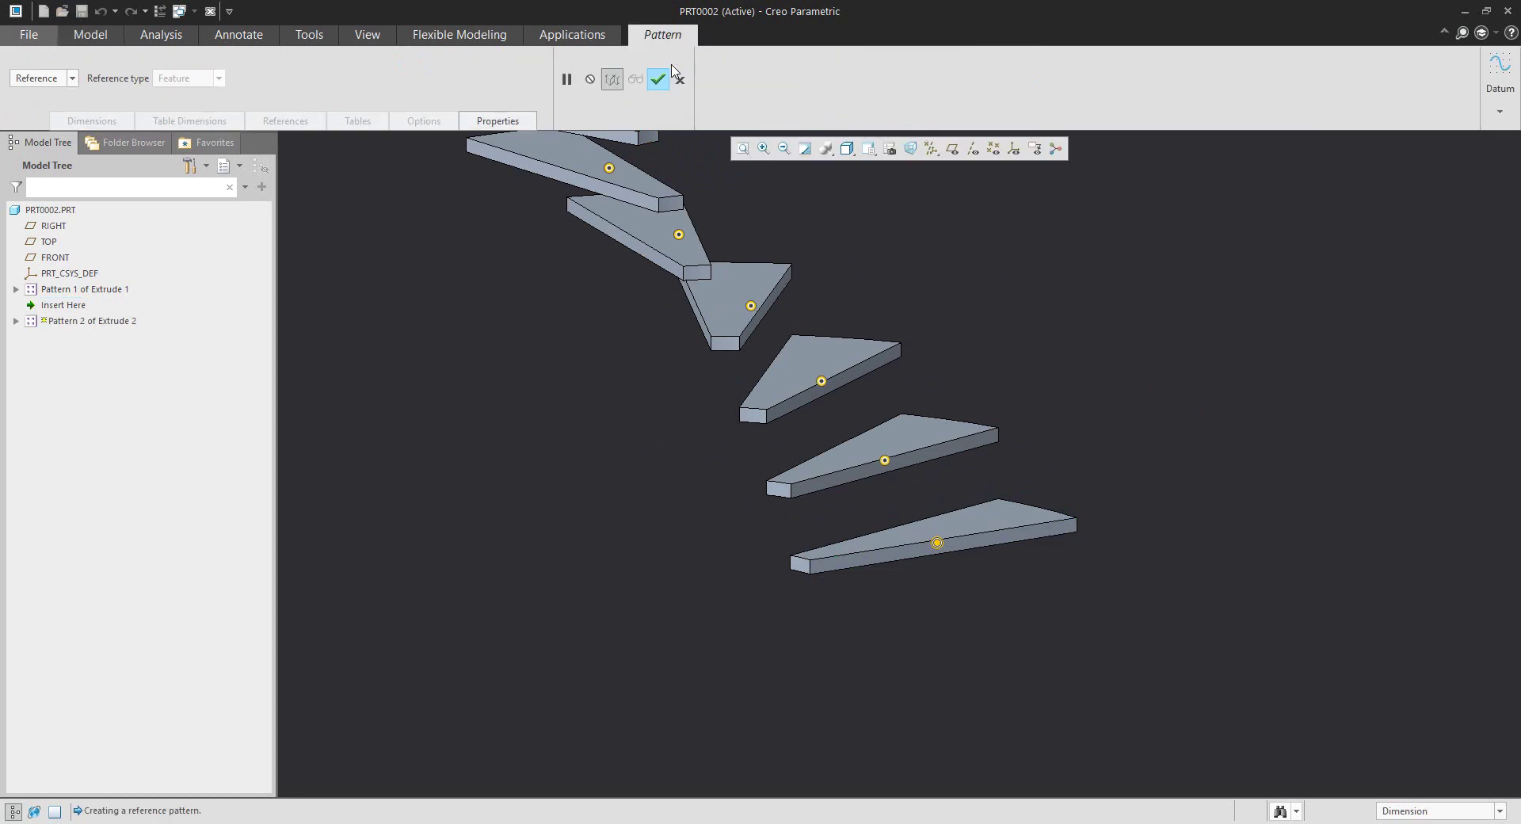
pyautogui.scroll(-3, 1072, 767)
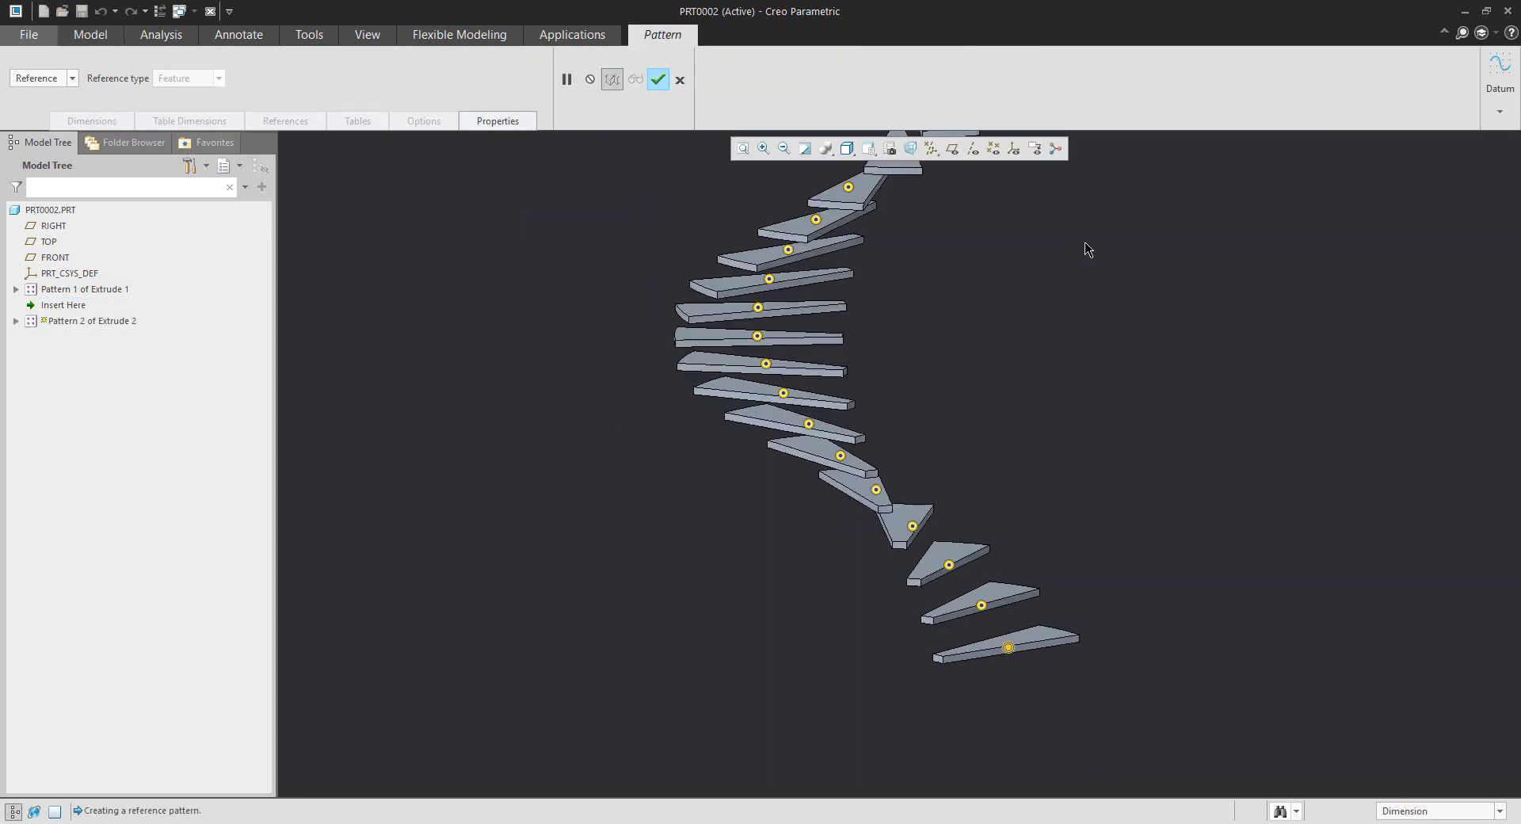
pyautogui.click(658, 78)
# - Examine the patterned risers from several sides, checking how they join the neighbouring steps
pyautogui.moveTo(864, 547); pyautogui.dragTo(740, 727, button='middle')
pyautogui.scroll(4, 896, 662)
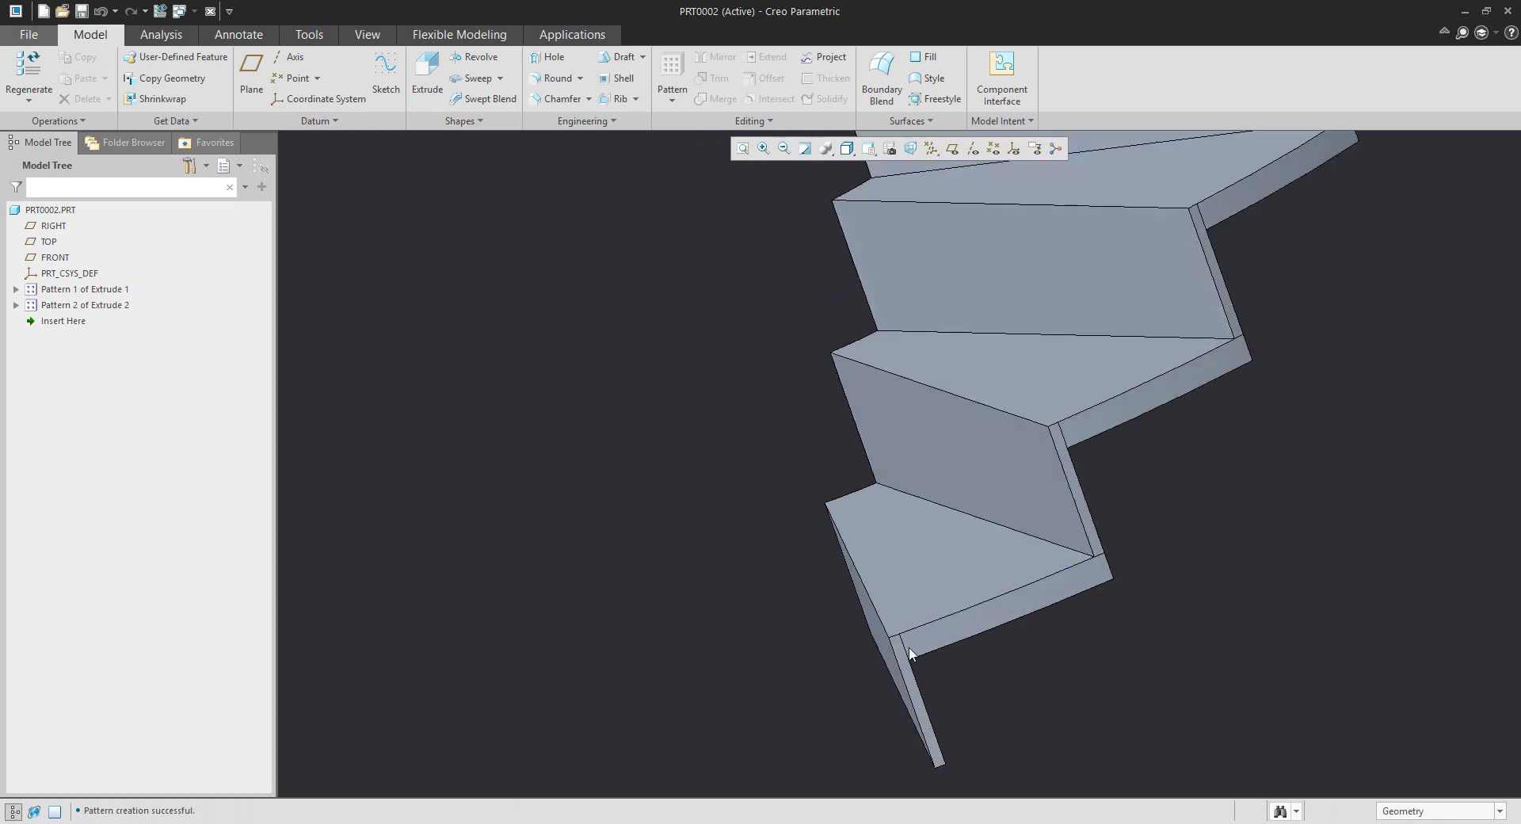
pyautogui.scroll(2, 1133, 572)
pyautogui.scroll(-3, 1132, 571)
pyautogui.moveTo(1100, 598)
pyautogui.mouseDown(button='middle')
pyautogui.moveTo(871, 650)
pyautogui.moveTo(821, 696)
pyautogui.moveTo(939, 678)
pyautogui.moveTo(903, 703)
pyautogui.moveTo(900, 582)
pyautogui.moveTo(876, 597)
pyautogui.mouseUp(button='middle')
pyautogui.scroll(-2, 910, 686)
pyautogui.scroll(4, 795, 492)
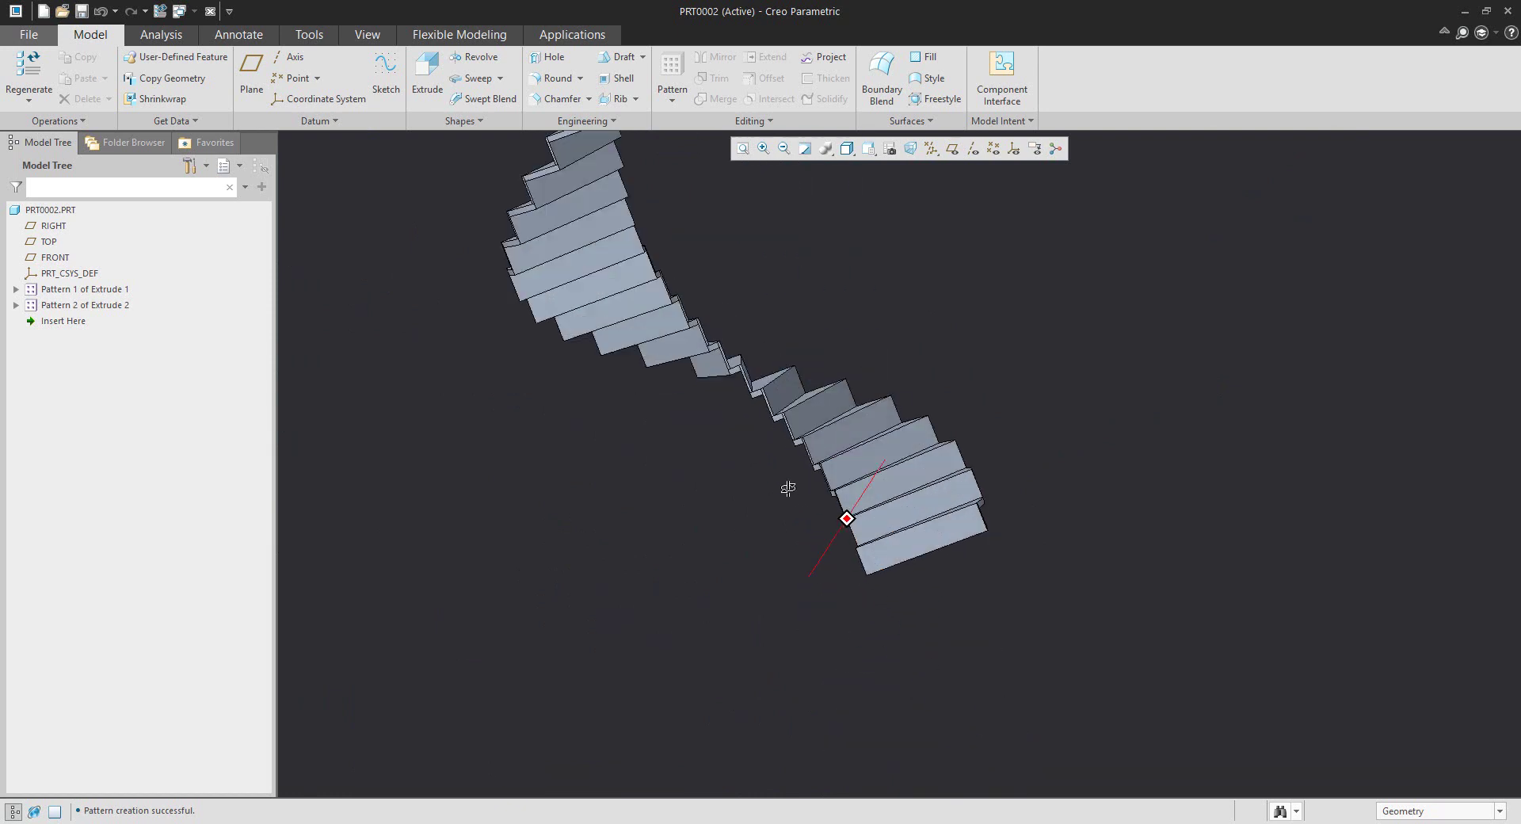
pyautogui.scroll(4, 838, 571)
pyautogui.moveTo(967, 529); pyautogui.dragTo(805, 629, button='middle')
pyautogui.scroll(-4, 1005, 601)
pyautogui.scroll(-3, 1005, 594)
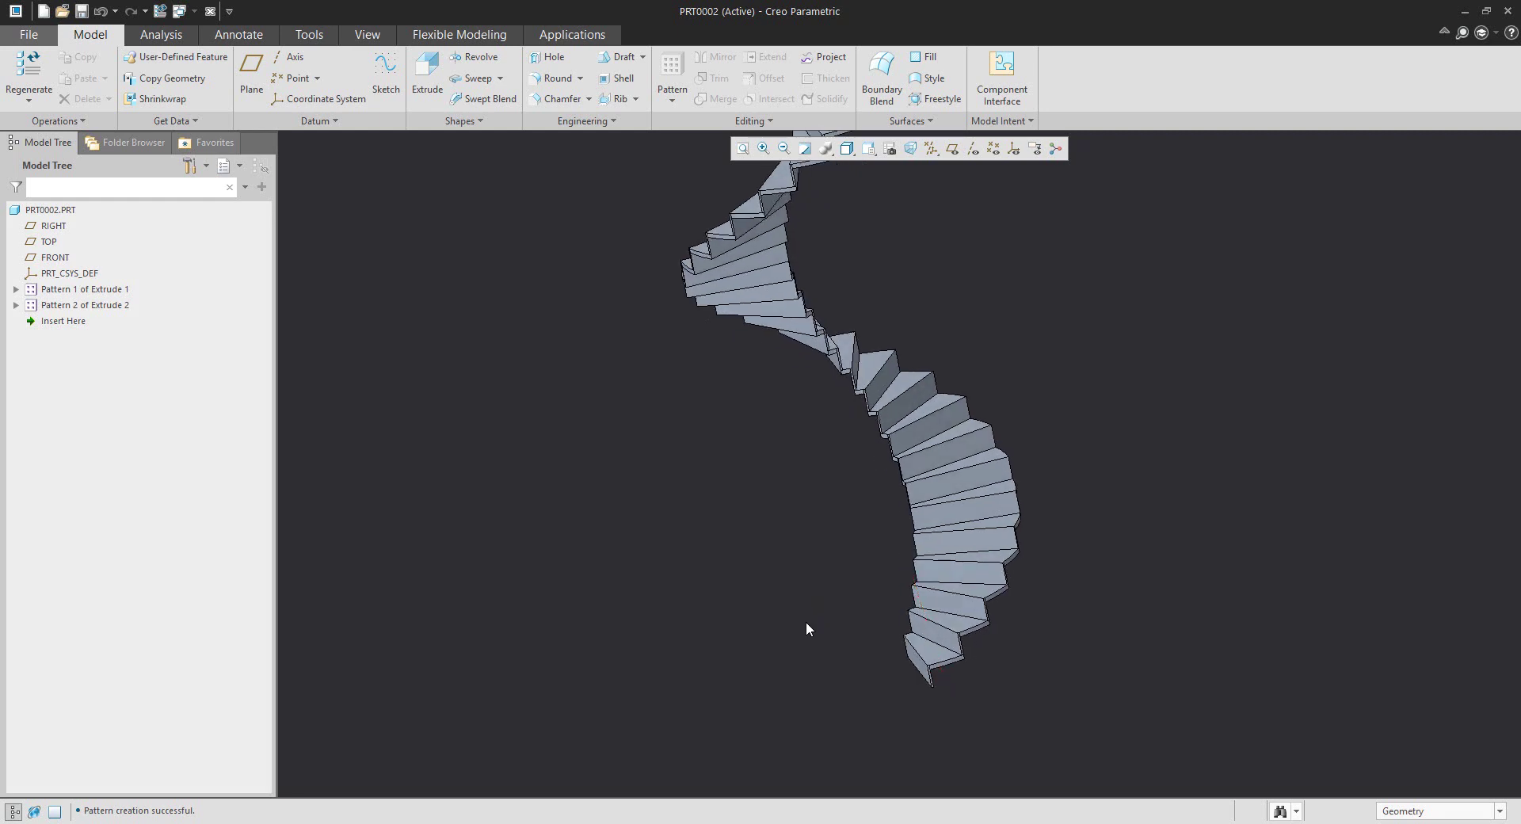
pyautogui.click(500, 77)
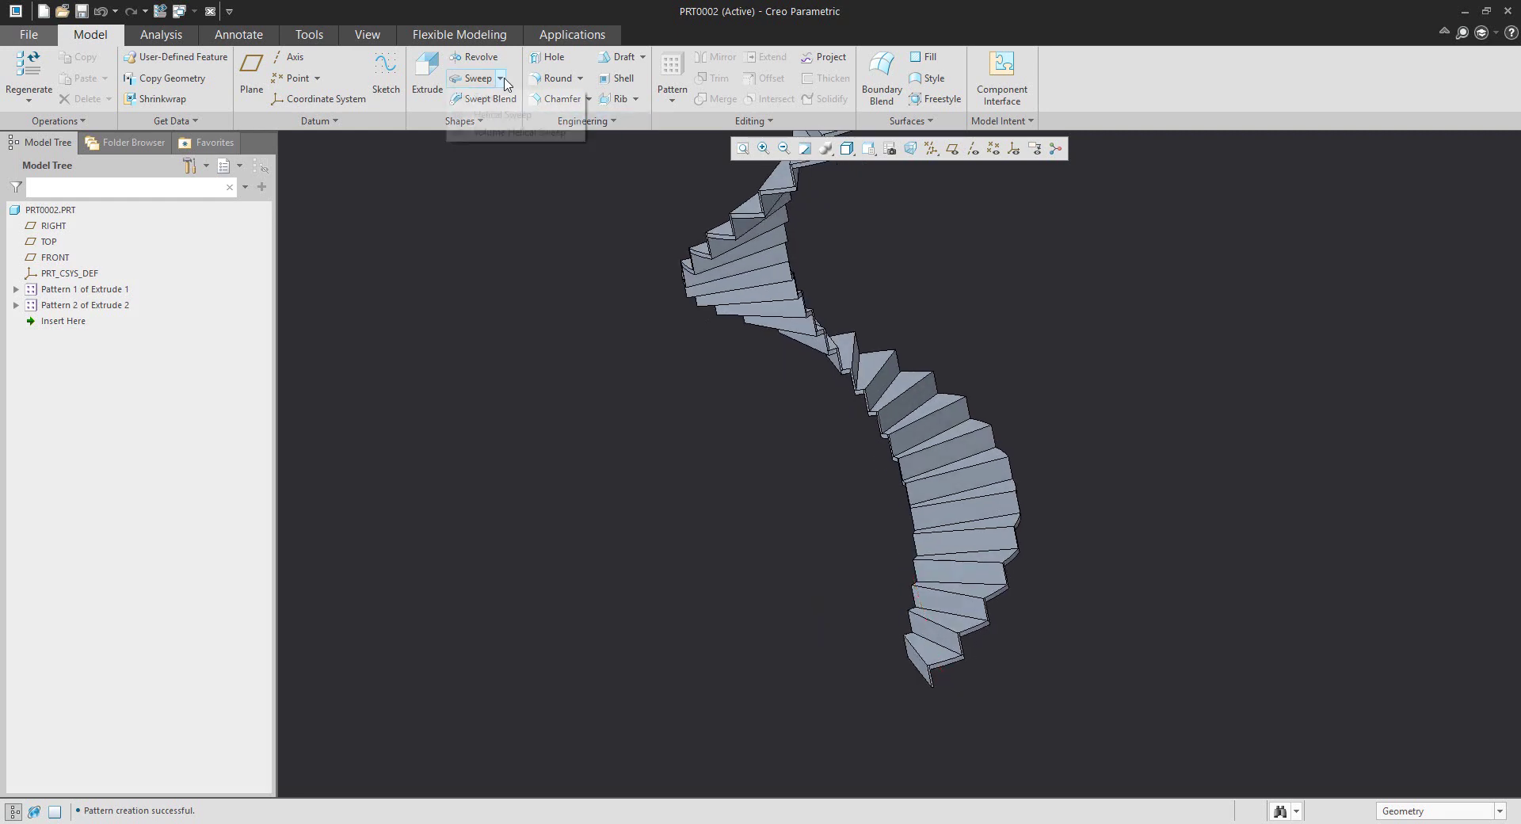
pyautogui.click(502, 118)
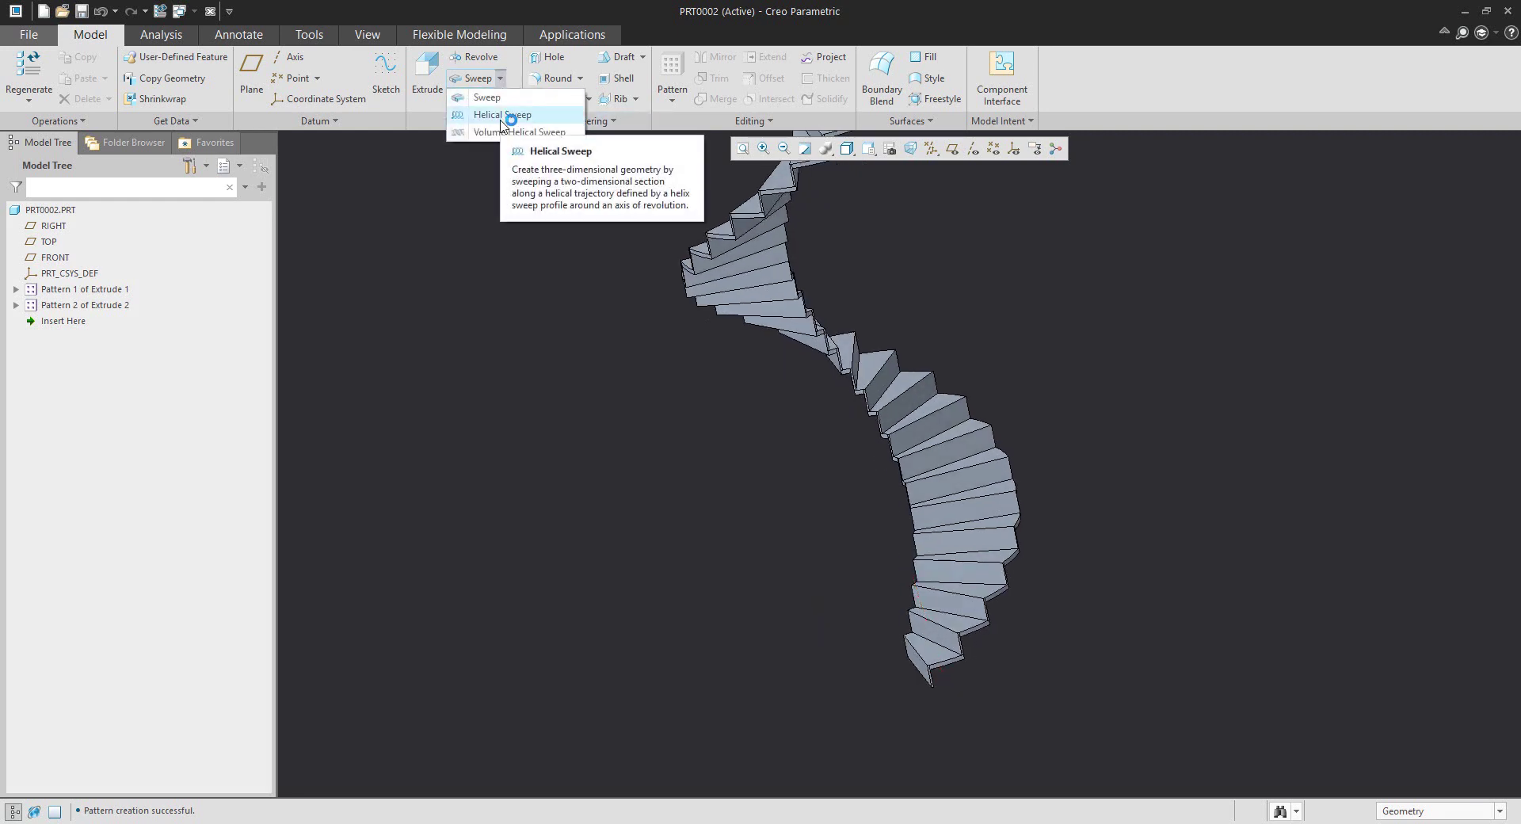
pyautogui.moveTo(995, 638); pyautogui.dragTo(937, 628, button='middle')
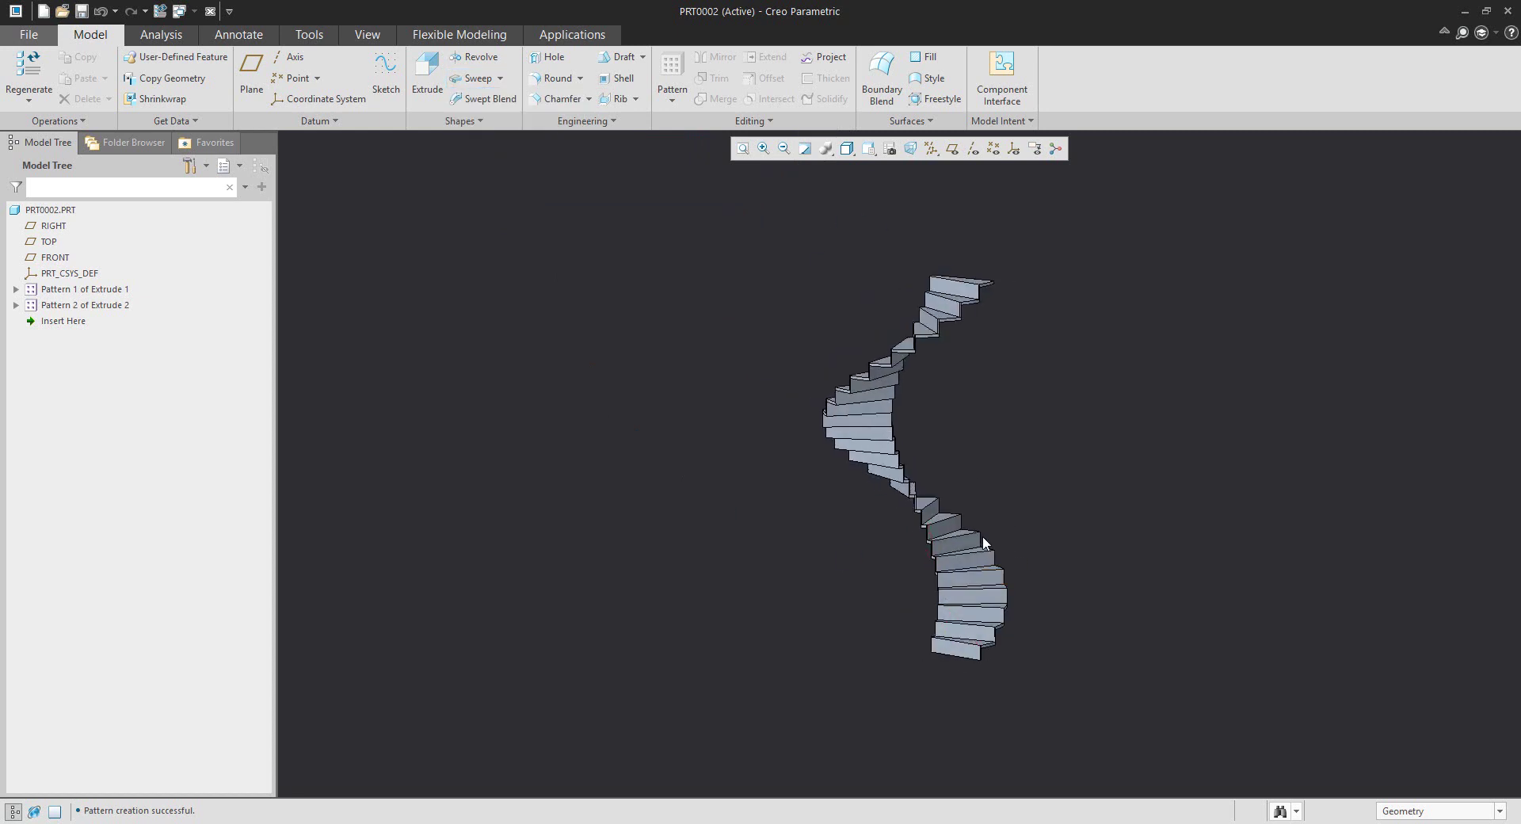
pyautogui.scroll(3, 937, 628)
pyautogui.scroll(-2, 931, 449)
pyautogui.moveTo(931, 448)
pyautogui.mouseDown(button='middle')
pyautogui.moveTo(919, 460)
pyautogui.moveTo(931, 449)
pyautogui.mouseUp(button='middle')
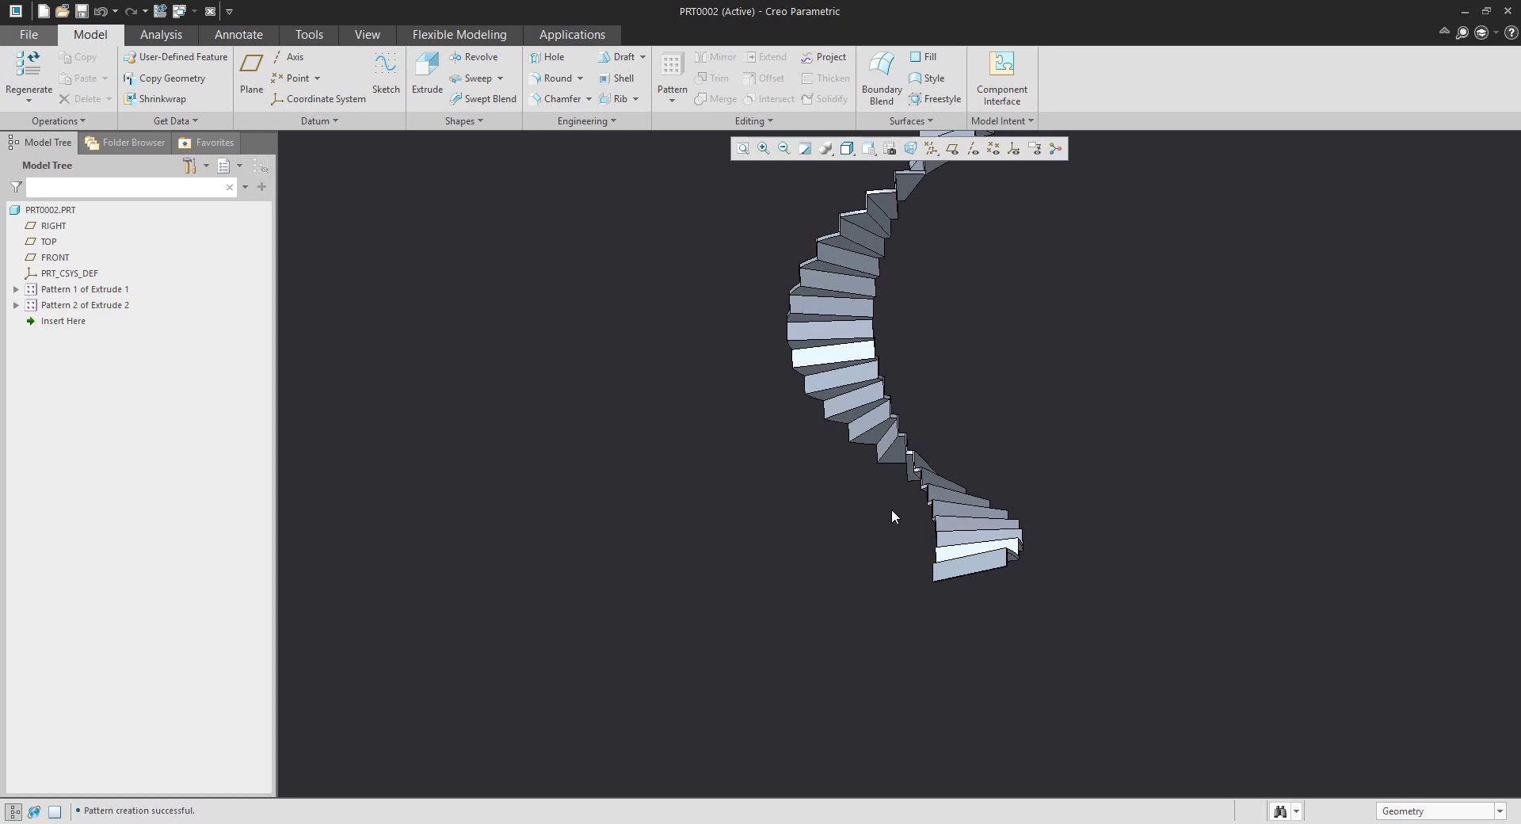
pyautogui.moveTo(858, 497)
pyautogui.mouseDown(button='middle')
pyautogui.moveTo(840, 570)
pyautogui.moveTo(837, 420)
pyautogui.mouseUp(button='middle')
# - Start an extrusion sketch on the narrow bottom face of the lowest riser and add a reference on the steps' inner circular edge
pyautogui.click(427, 75)
pyautogui.scroll(3, 907, 396)
pyautogui.scroll(5, 907, 396)
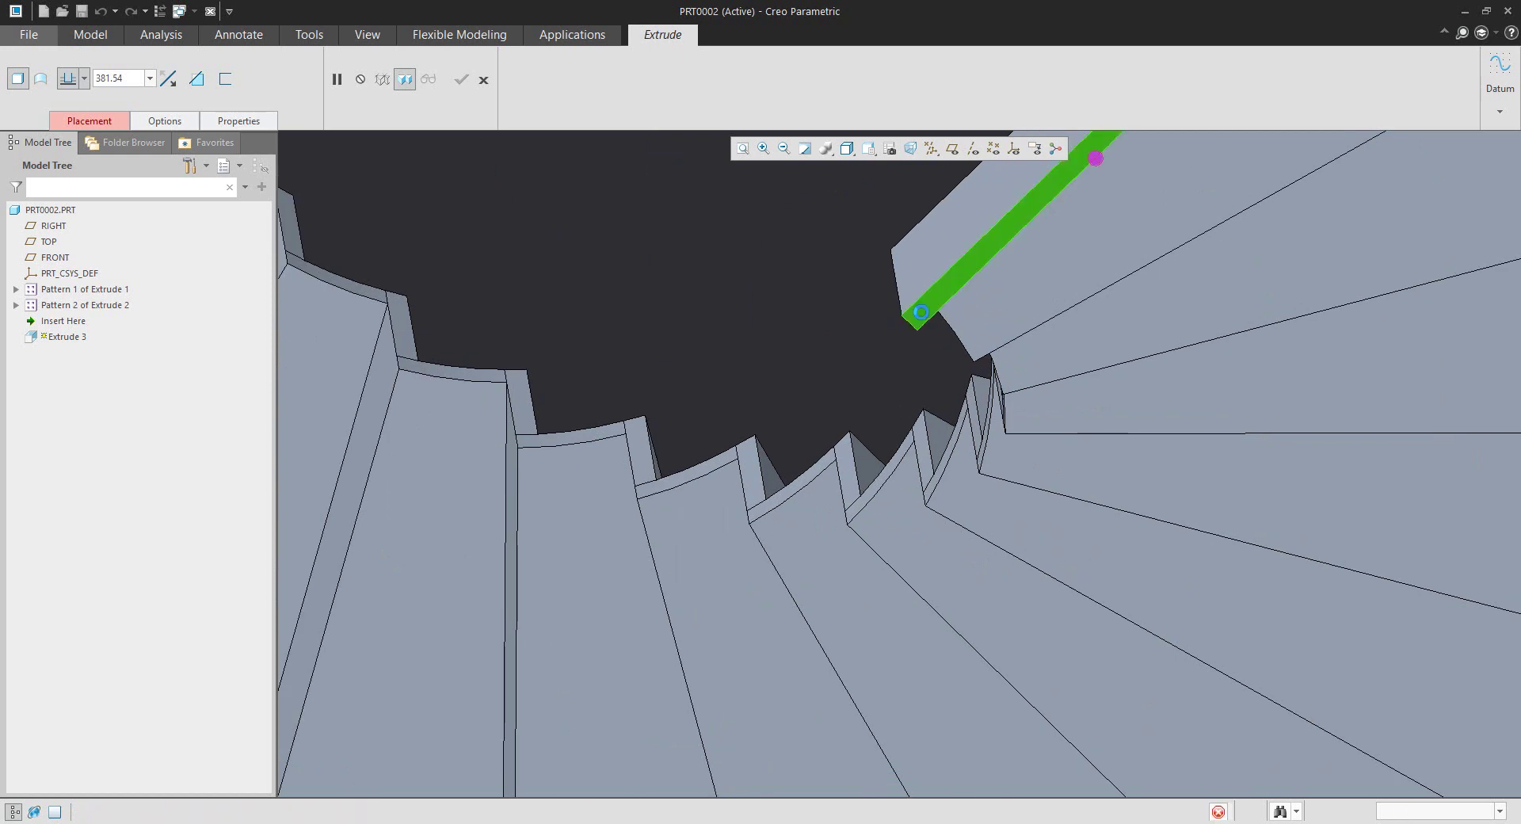
pyautogui.click(938, 416)
pyautogui.click(919, 148)
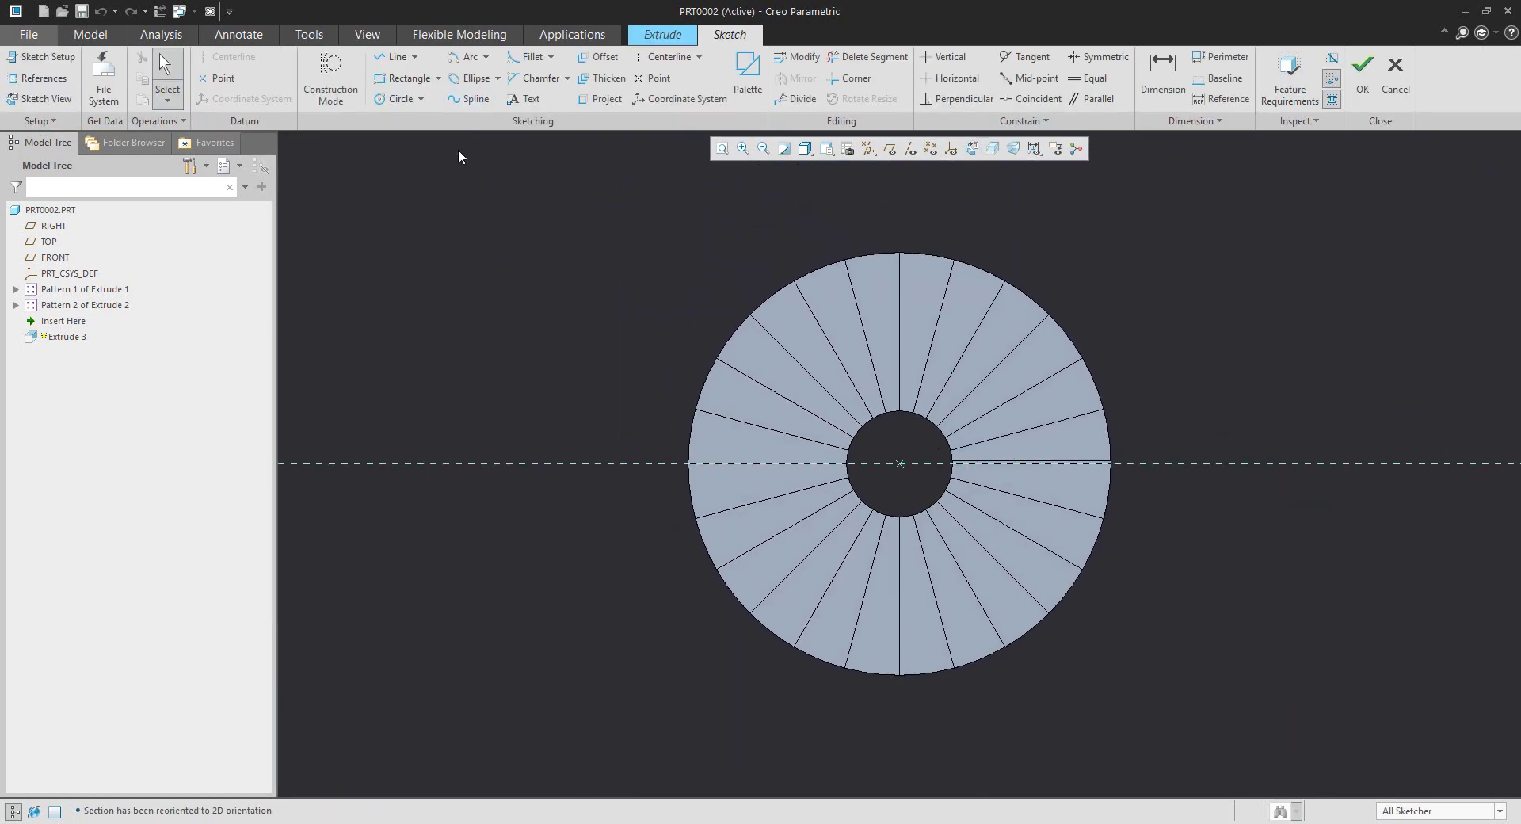
pyautogui.click(40, 78)
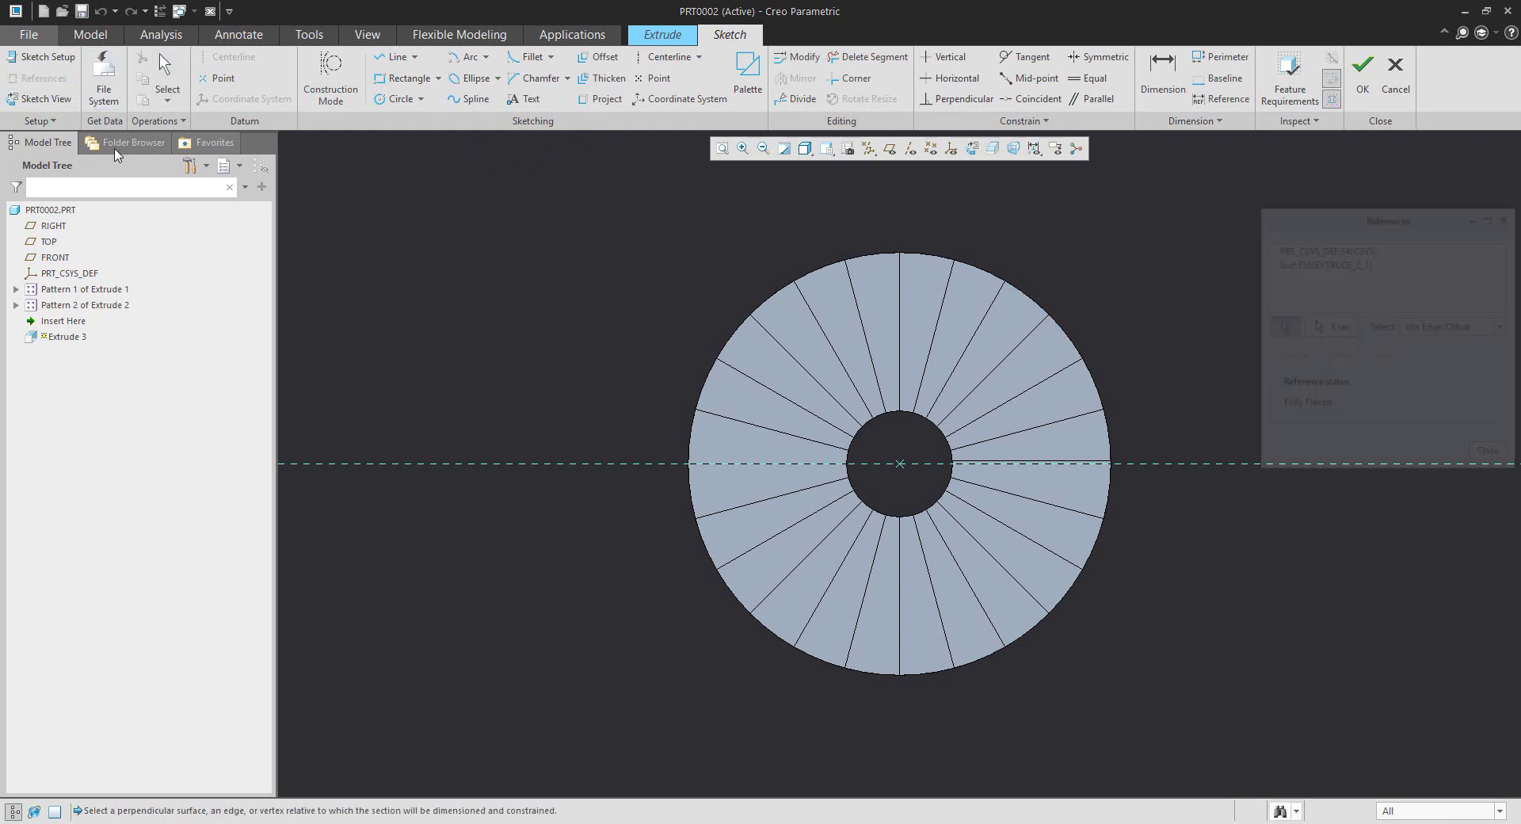
pyautogui.scroll(-4, 831, 494)
pyautogui.click(939, 544)
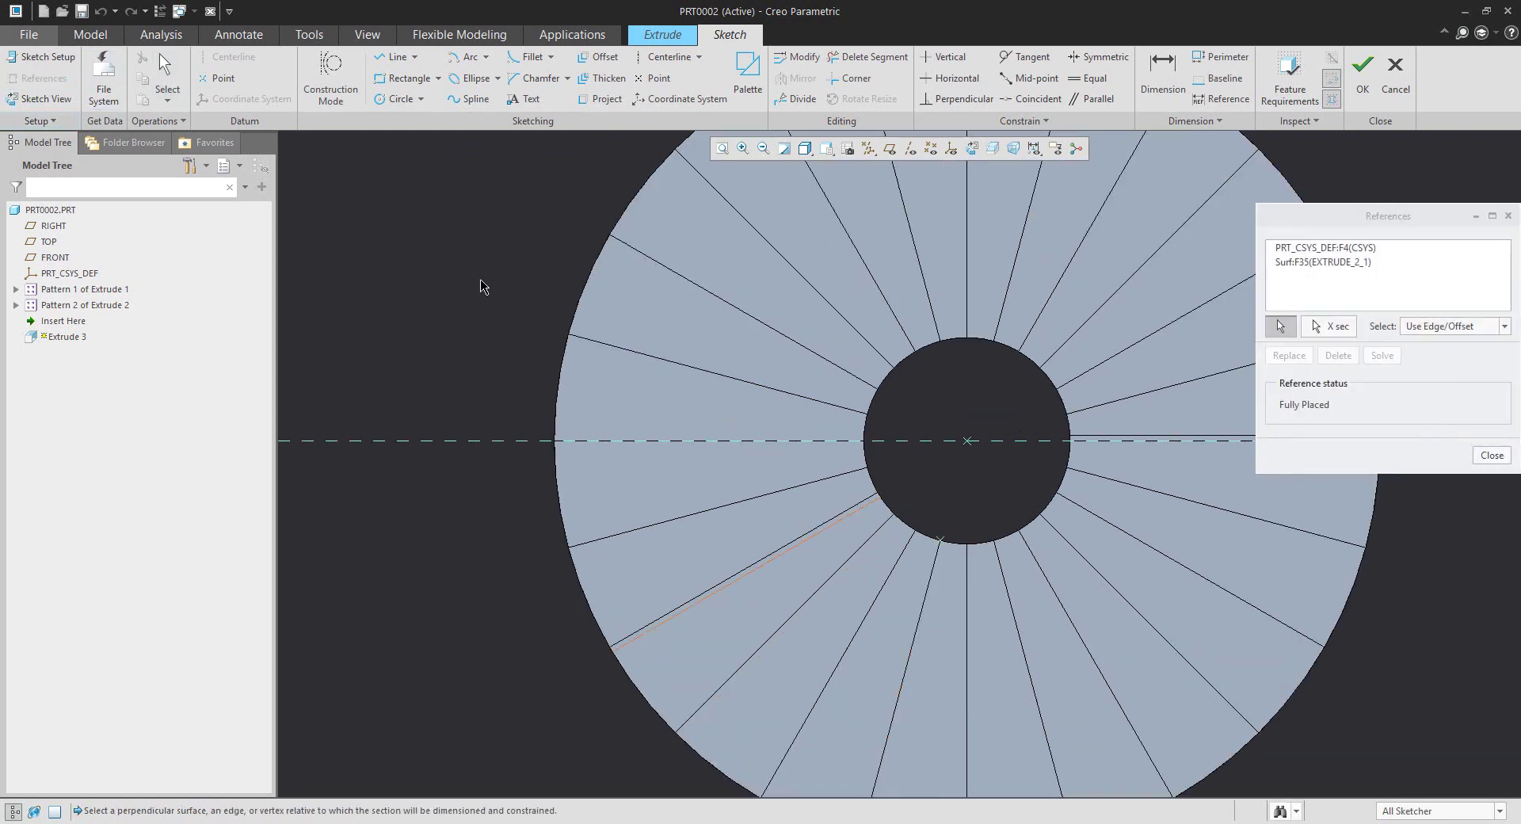
# - Sketch a circle centred on the staircase axis that matches the steps' inner radius, and finish the sketch
pyautogui.click(400, 99)
pyautogui.click(974, 441)
pyautogui.click(876, 440)
pyautogui.middleClick(1012, 379)
pyautogui.click(1351, 99)
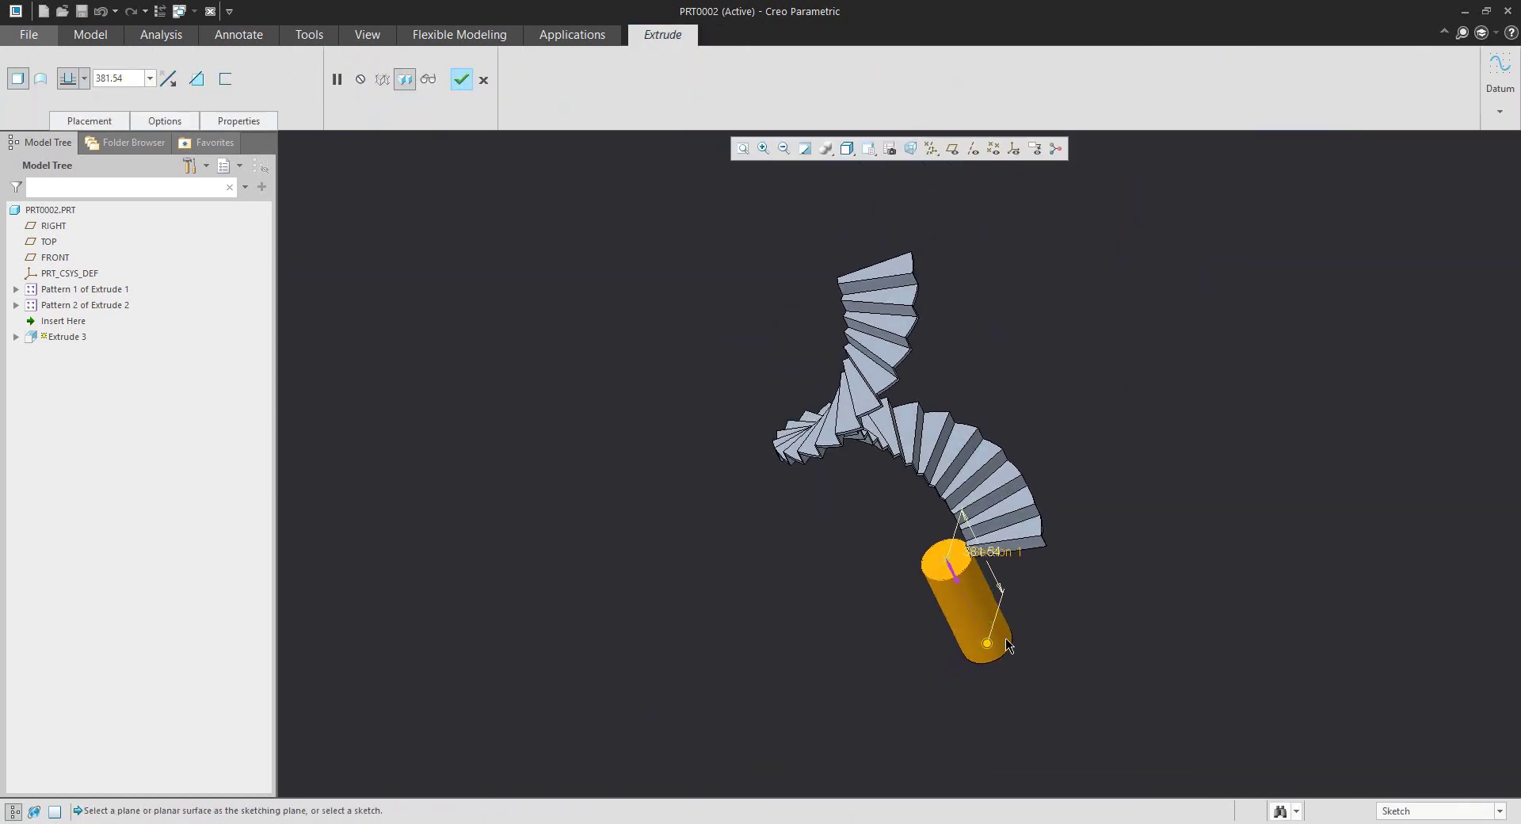
# - Extrude the circle upward past the highest step to form the central column
pyautogui.moveTo(979, 640); pyautogui.dragTo(806, 264)
pyautogui.middleClick(750, 306)
pyautogui.moveTo(984, 323)
pyautogui.mouseDown(button='middle')
pyautogui.moveTo(872, 330)
pyautogui.moveTo(859, 357)
pyautogui.mouseUp(button='middle')
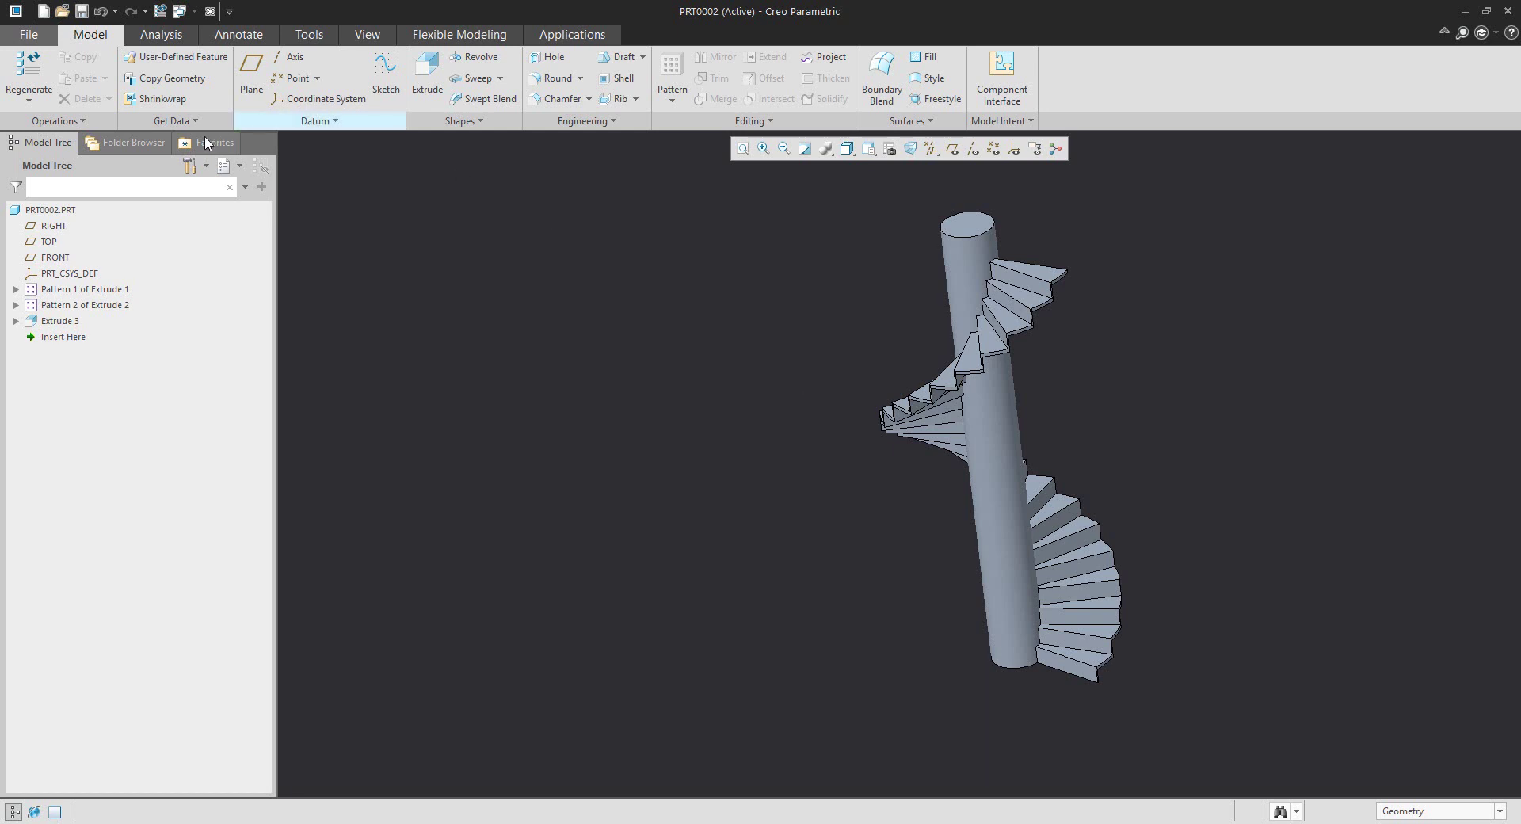
# - Expand the step pattern and its first extrusion to reach the section sketch
pyautogui.click(16, 290)
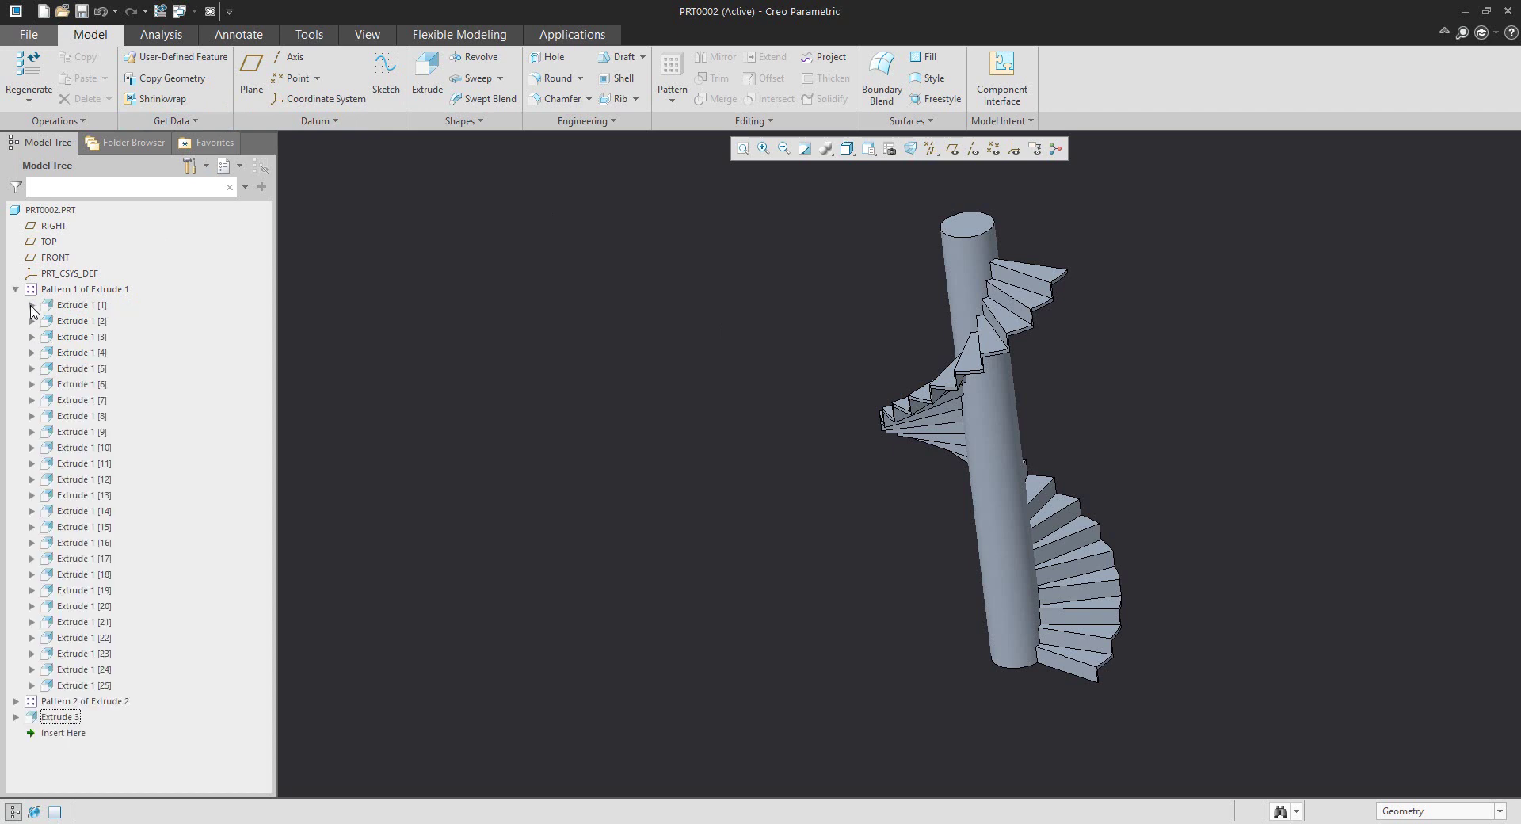
pyautogui.click(32, 305)
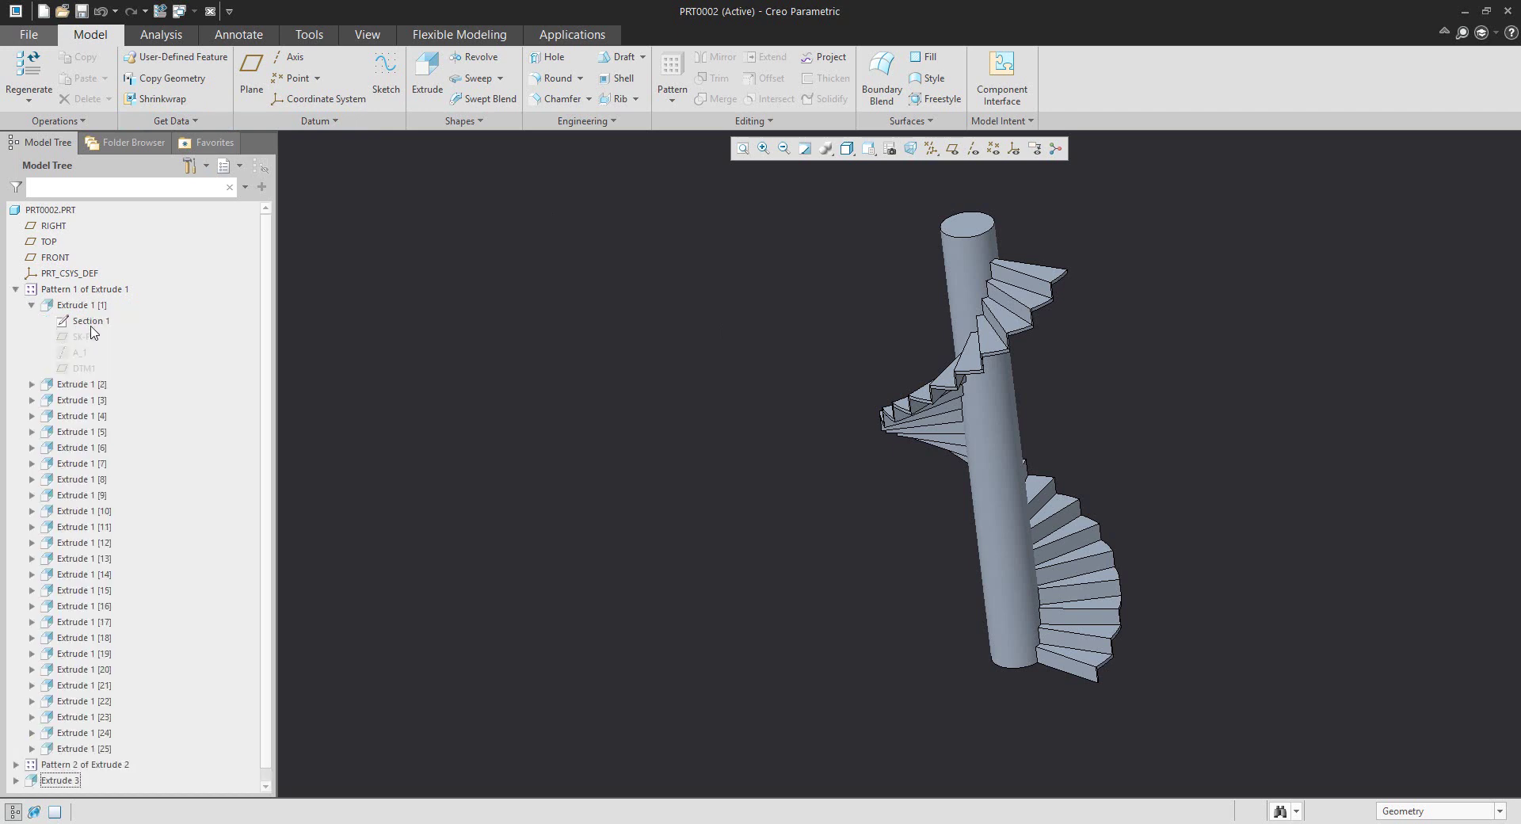